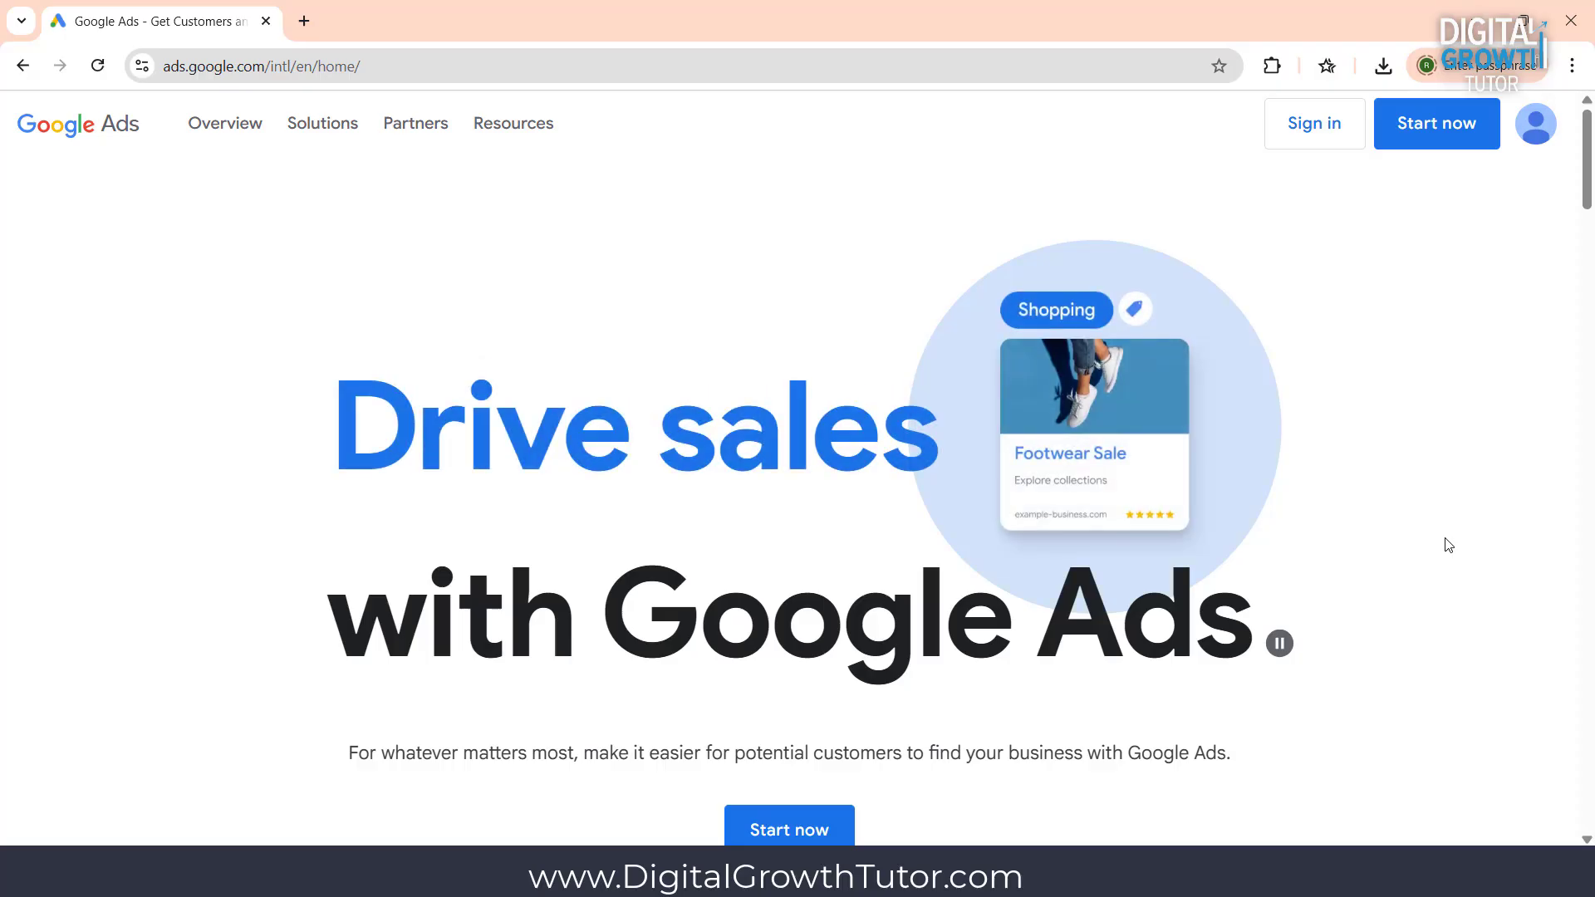
Sign in to Google Ads with the Digital Growth Tutor account and hide the alert about no ads running
scroll(1412, 415, "down", 1)
left_click(1321, 132)
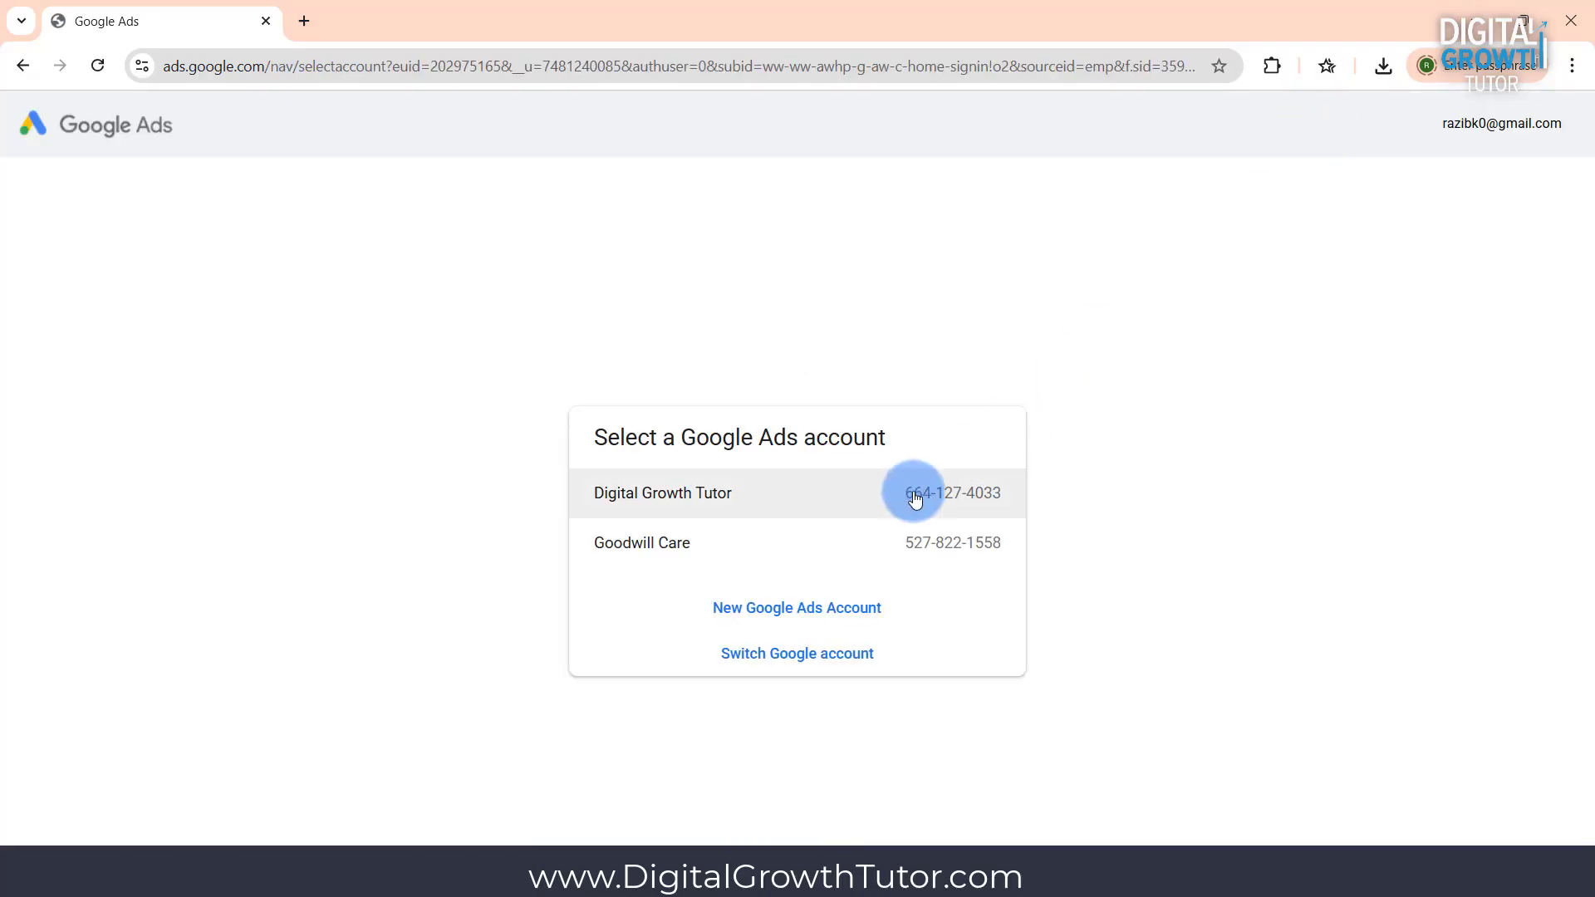
left_click(867, 500)
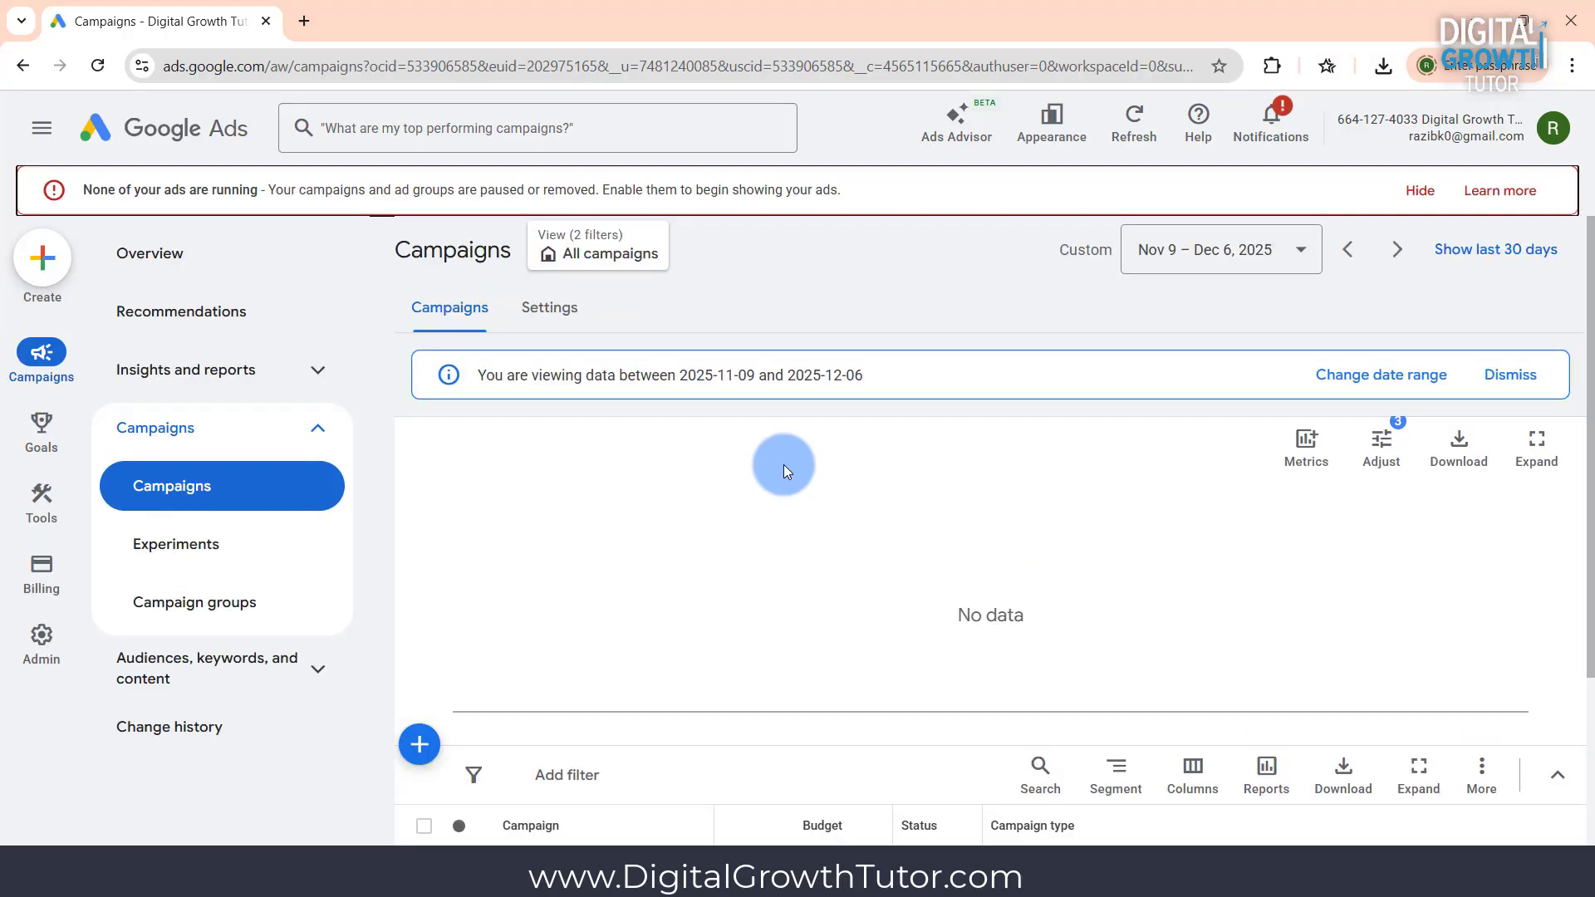
left_click(1421, 188)
left_click(1265, 179)
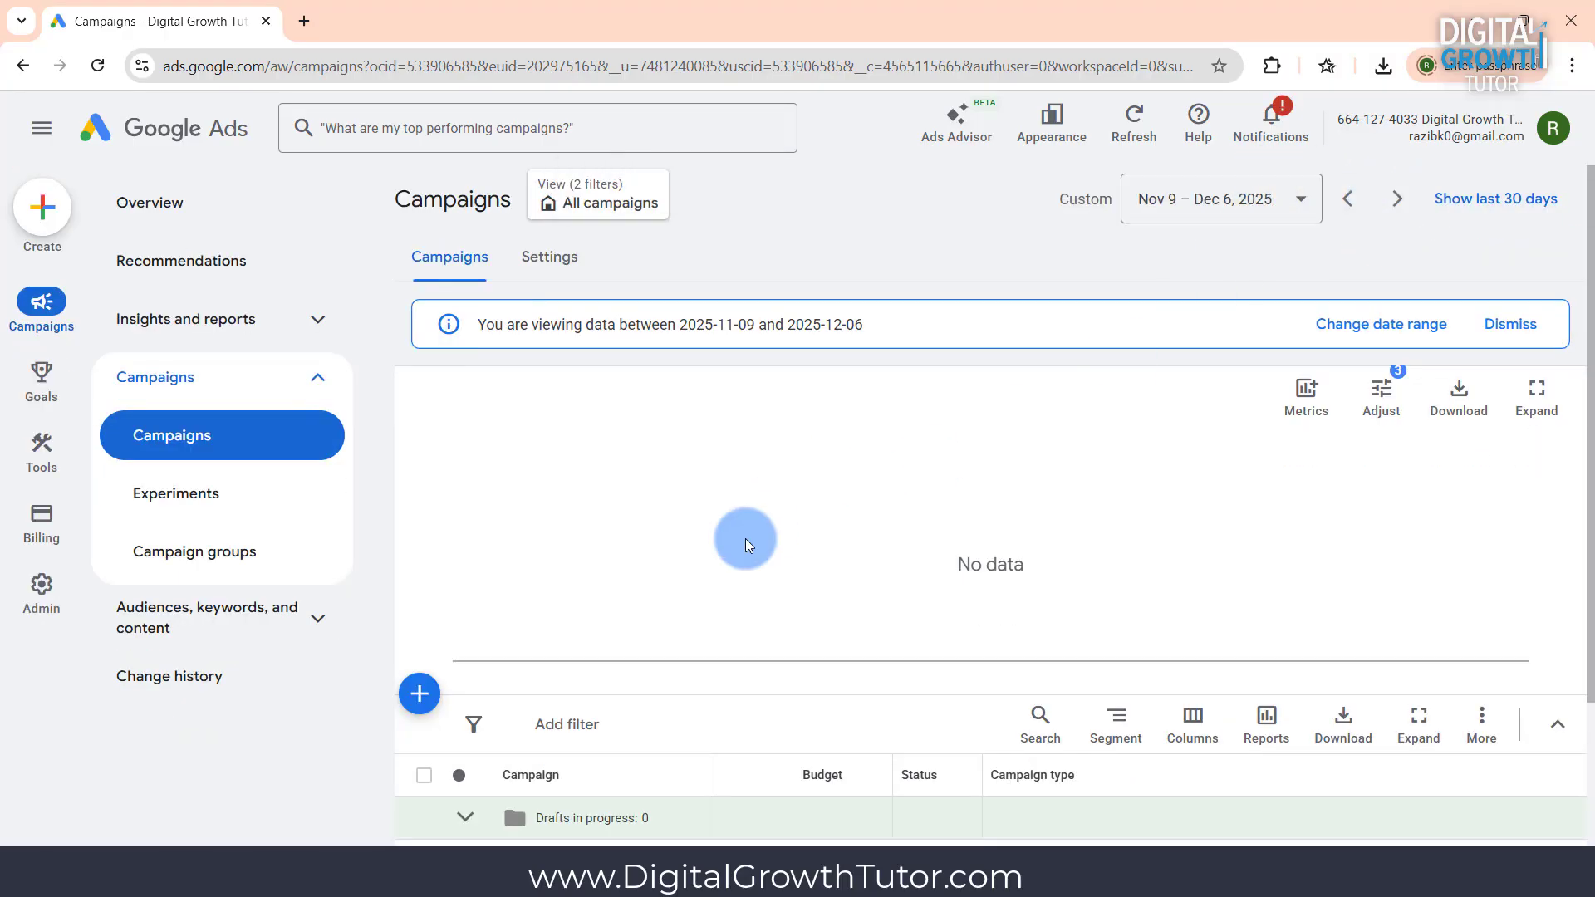
Start a new campaign and choose Leads as its objective
left_click(422, 695)
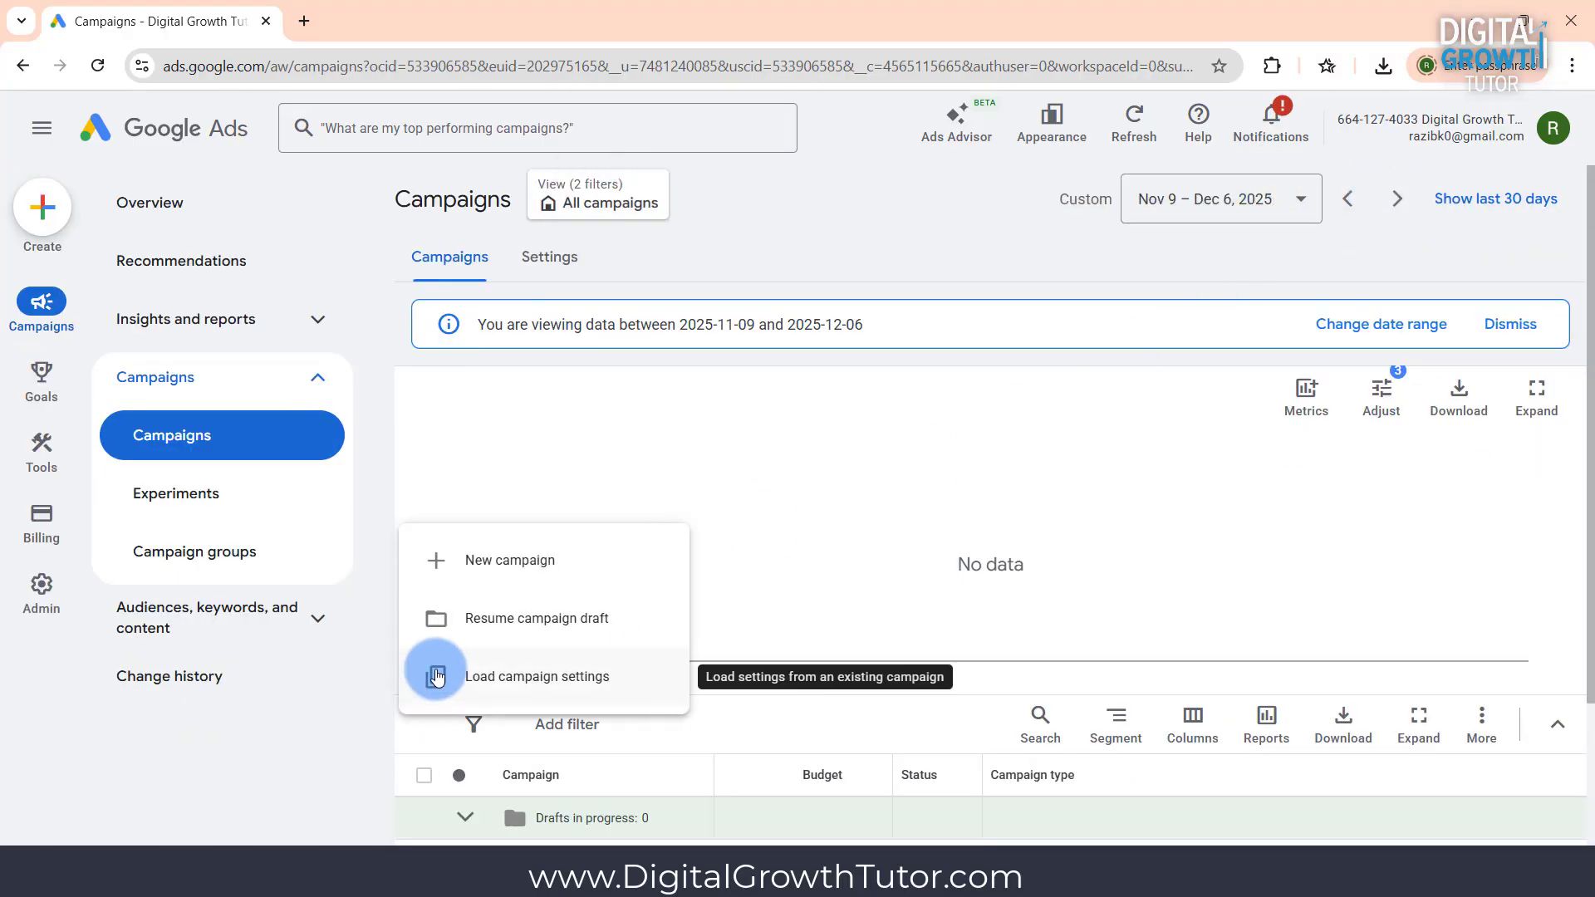
left_click(482, 560)
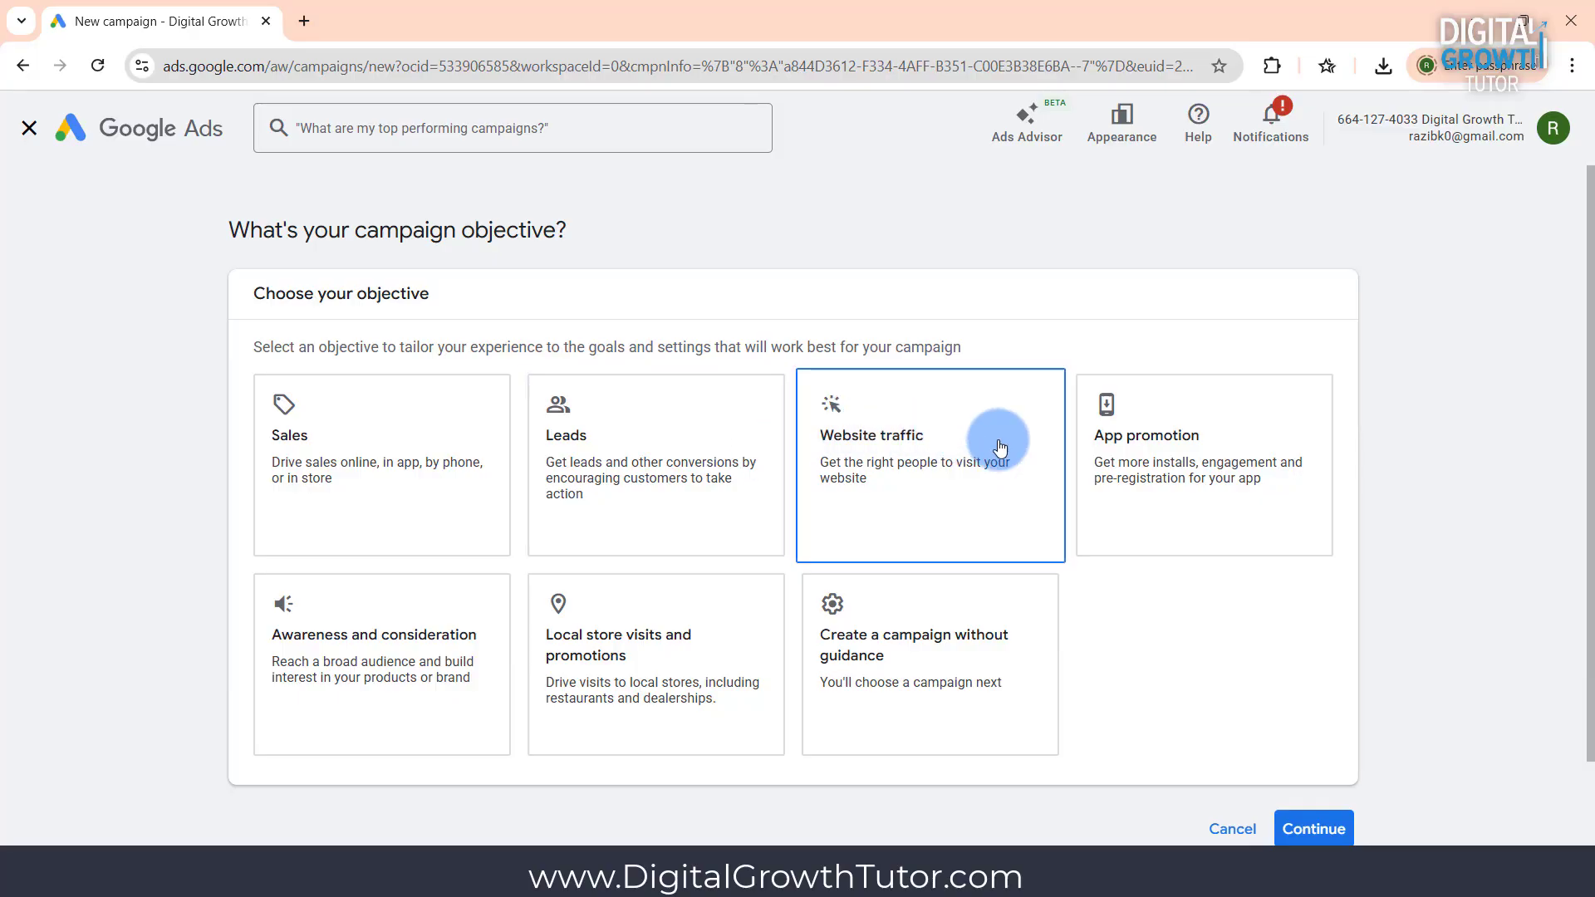
left_click(1106, 449)
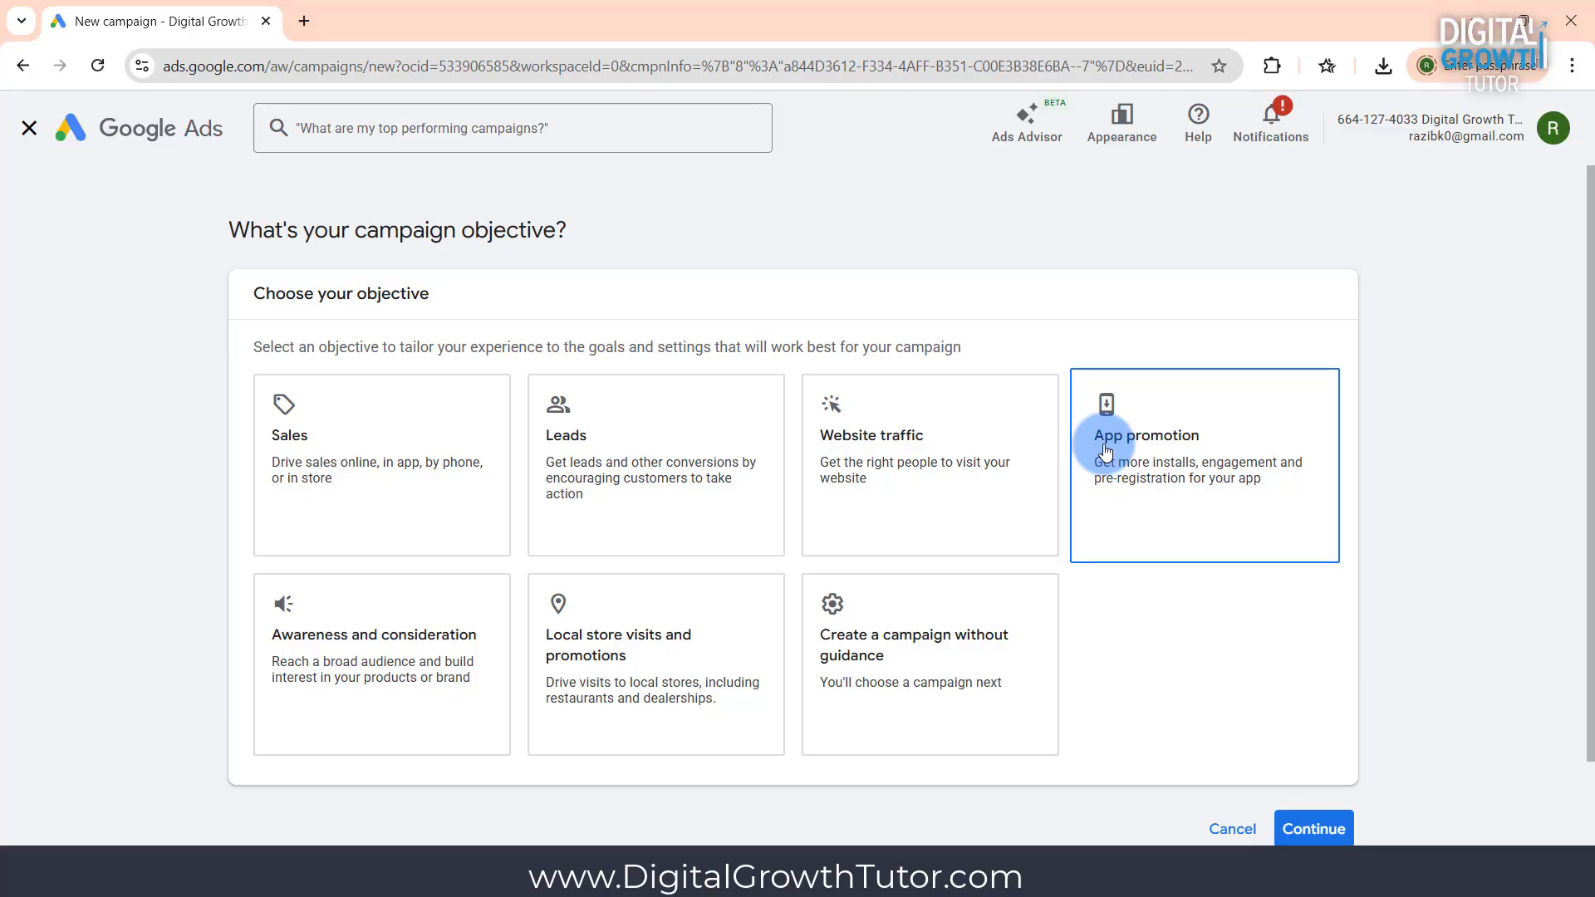
left_click(740, 487)
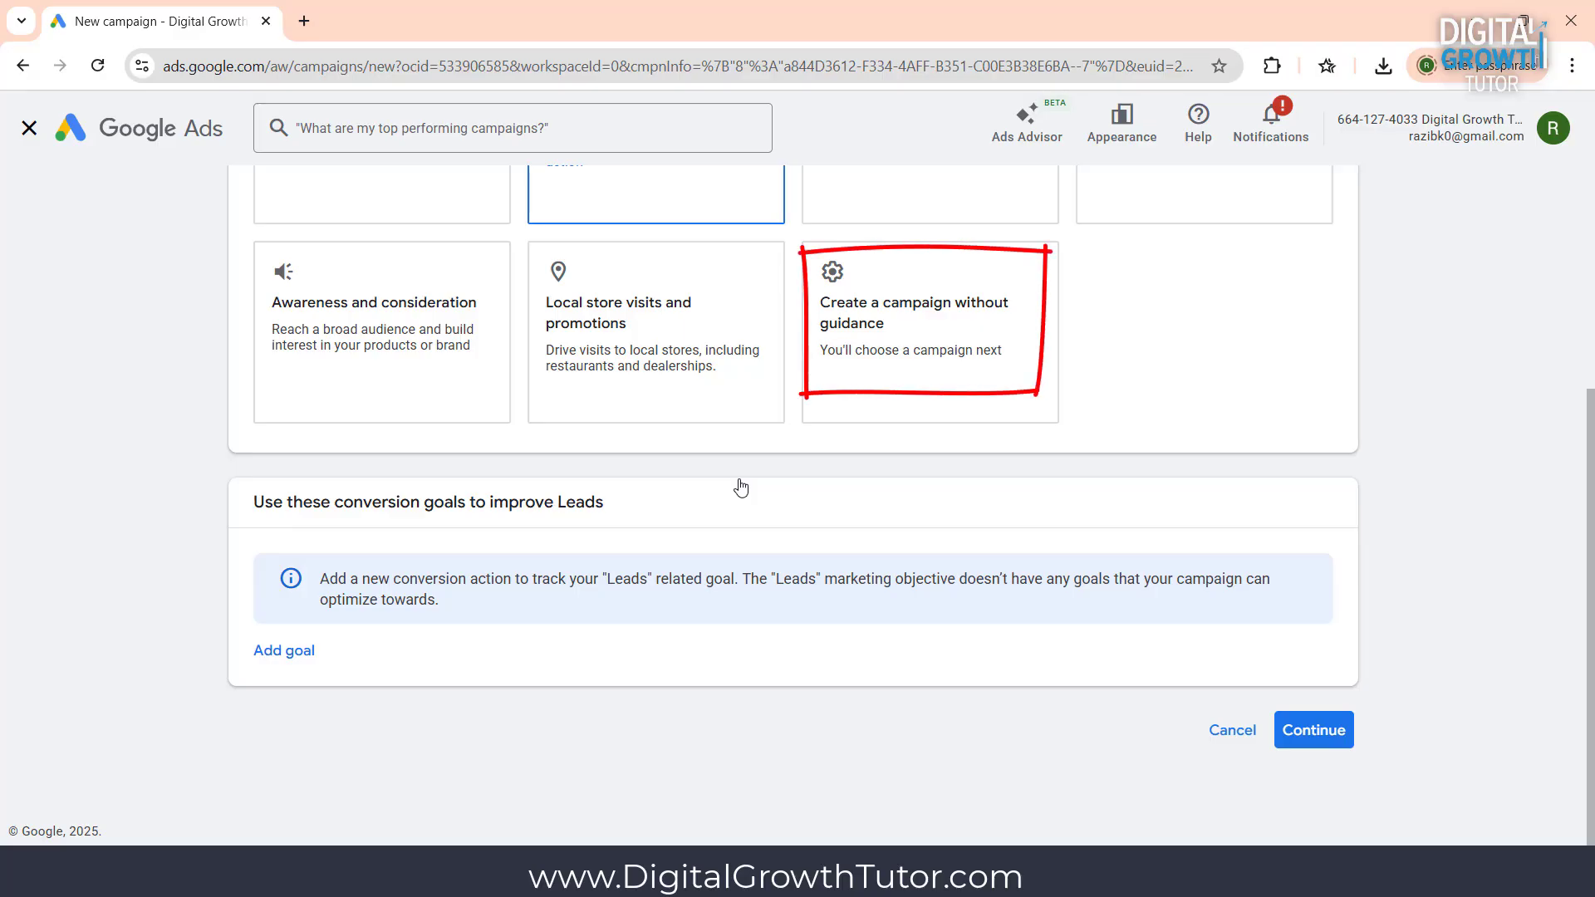
left_click(741, 488)
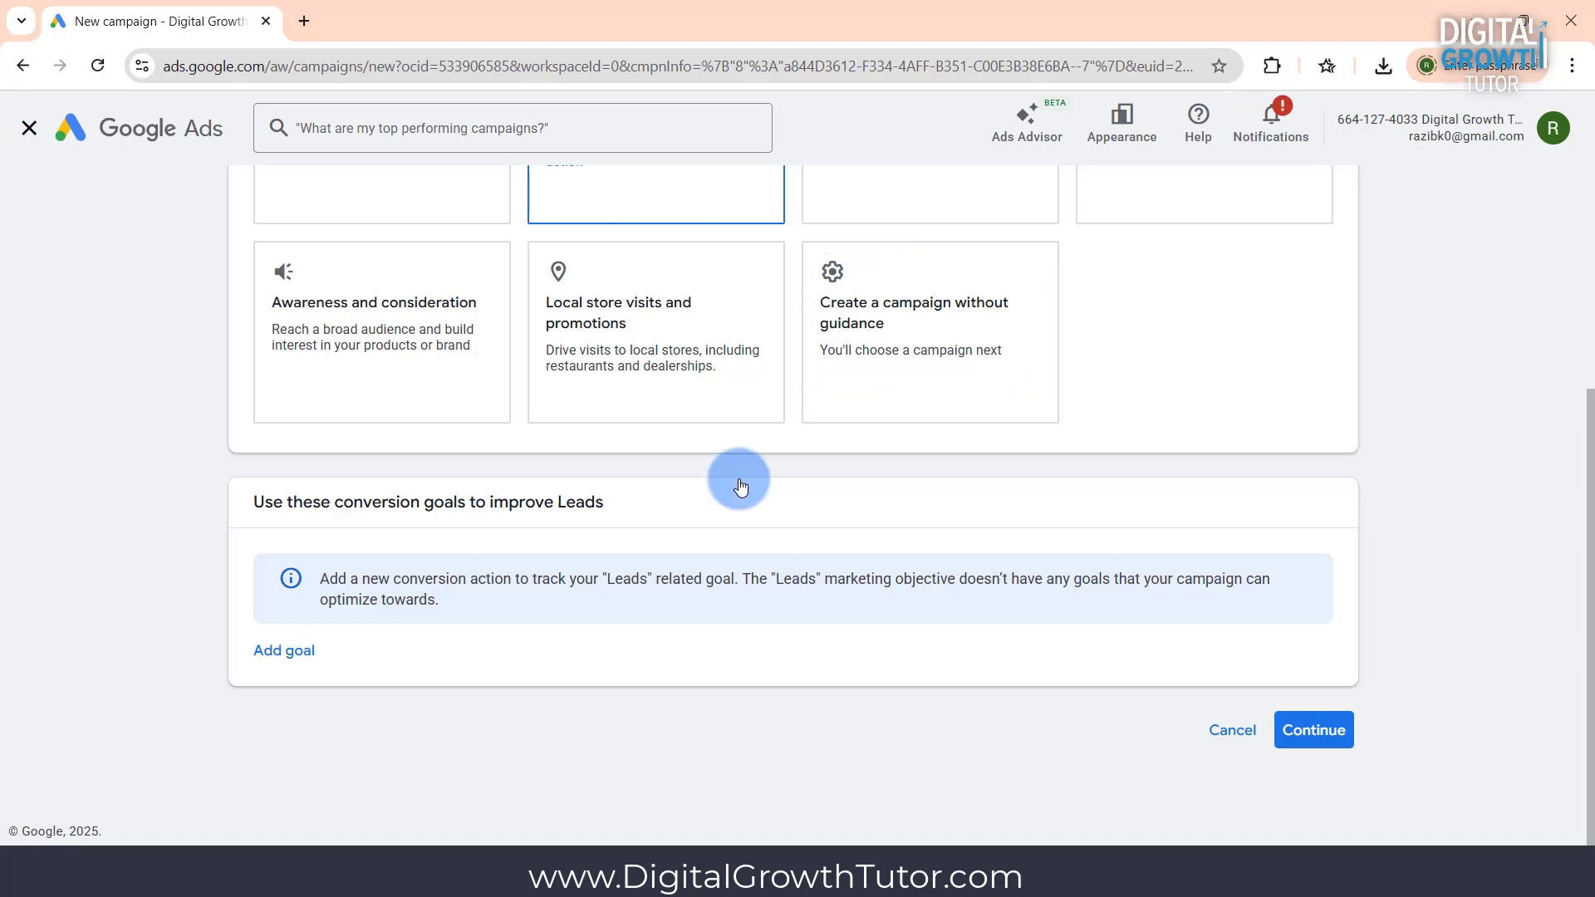
Add Submit lead forms as the conversion goal for Leads and continue to the campaign type selection
scroll(395, 781, "up", 1)
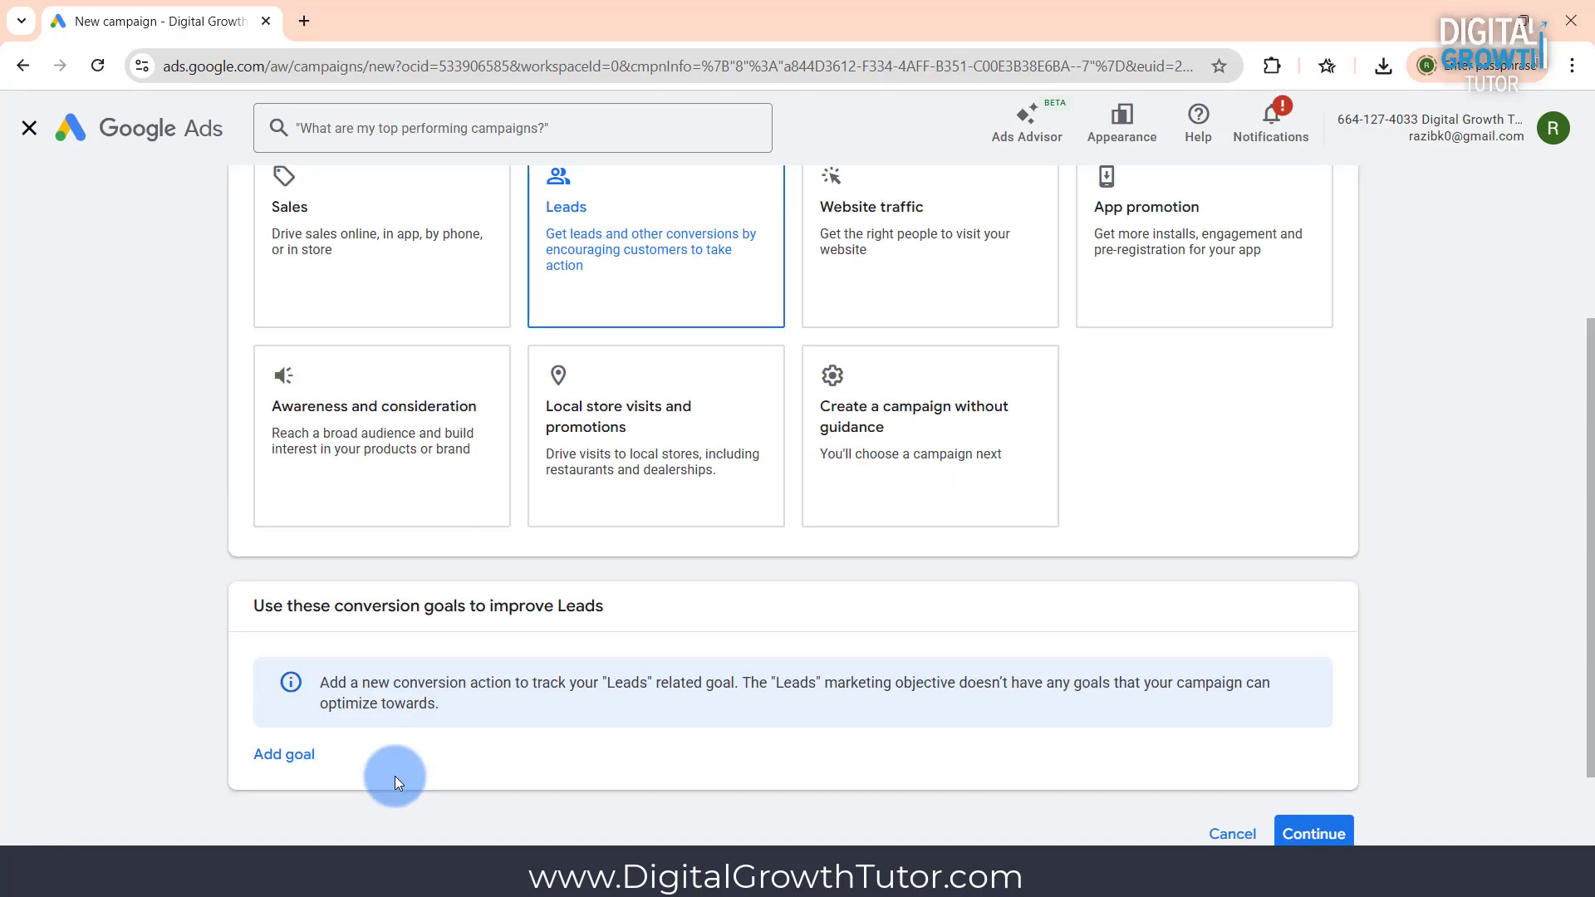
left_click(307, 759)
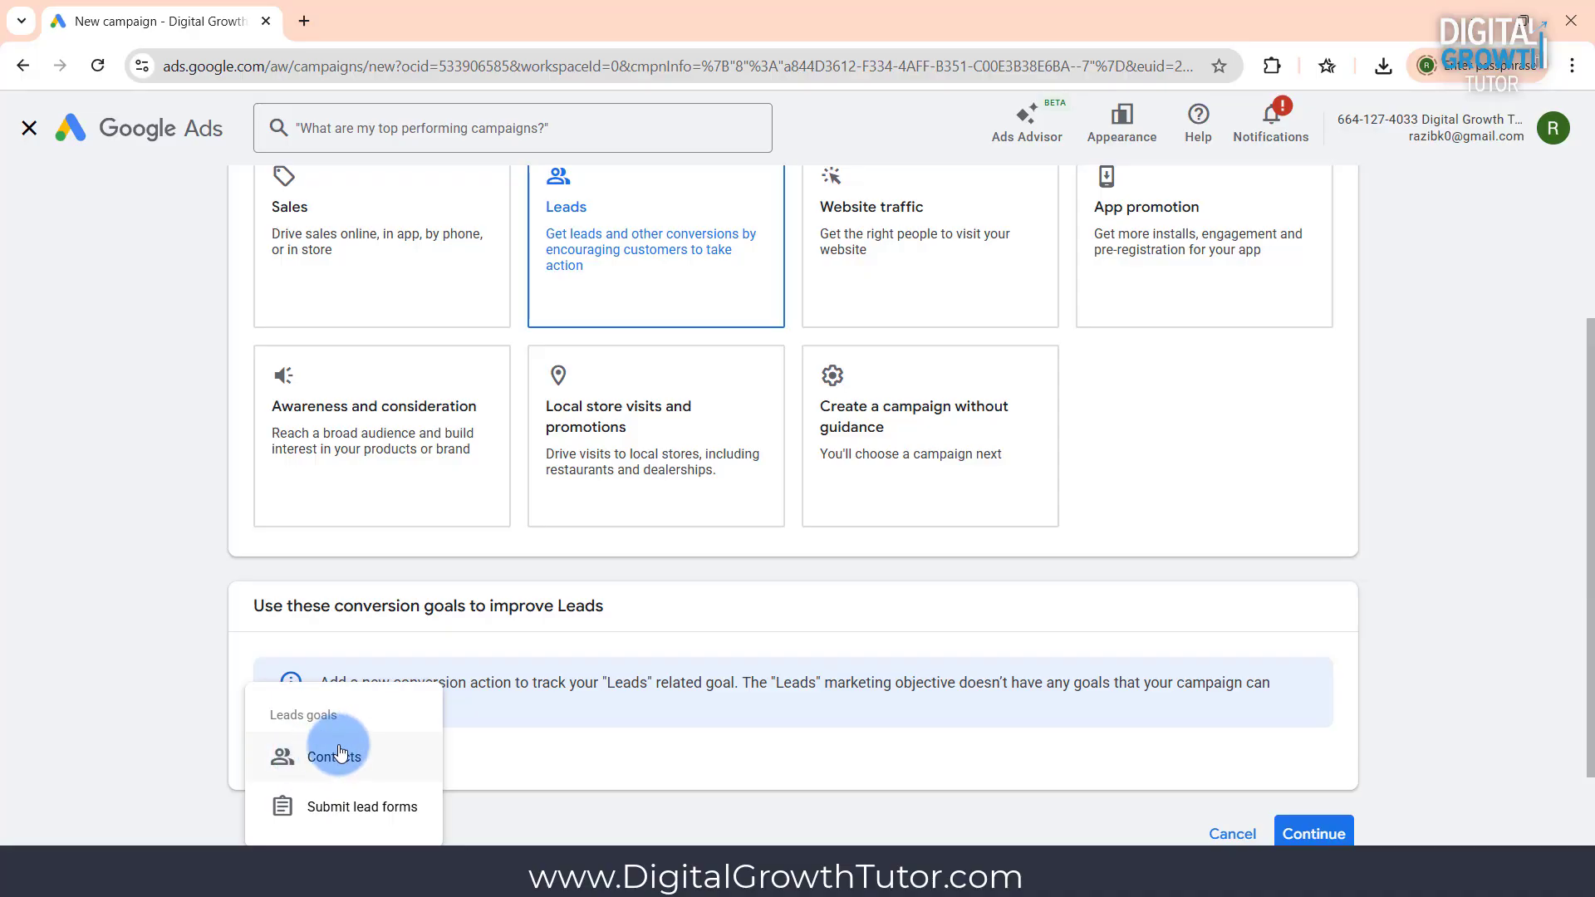
left_click(371, 805)
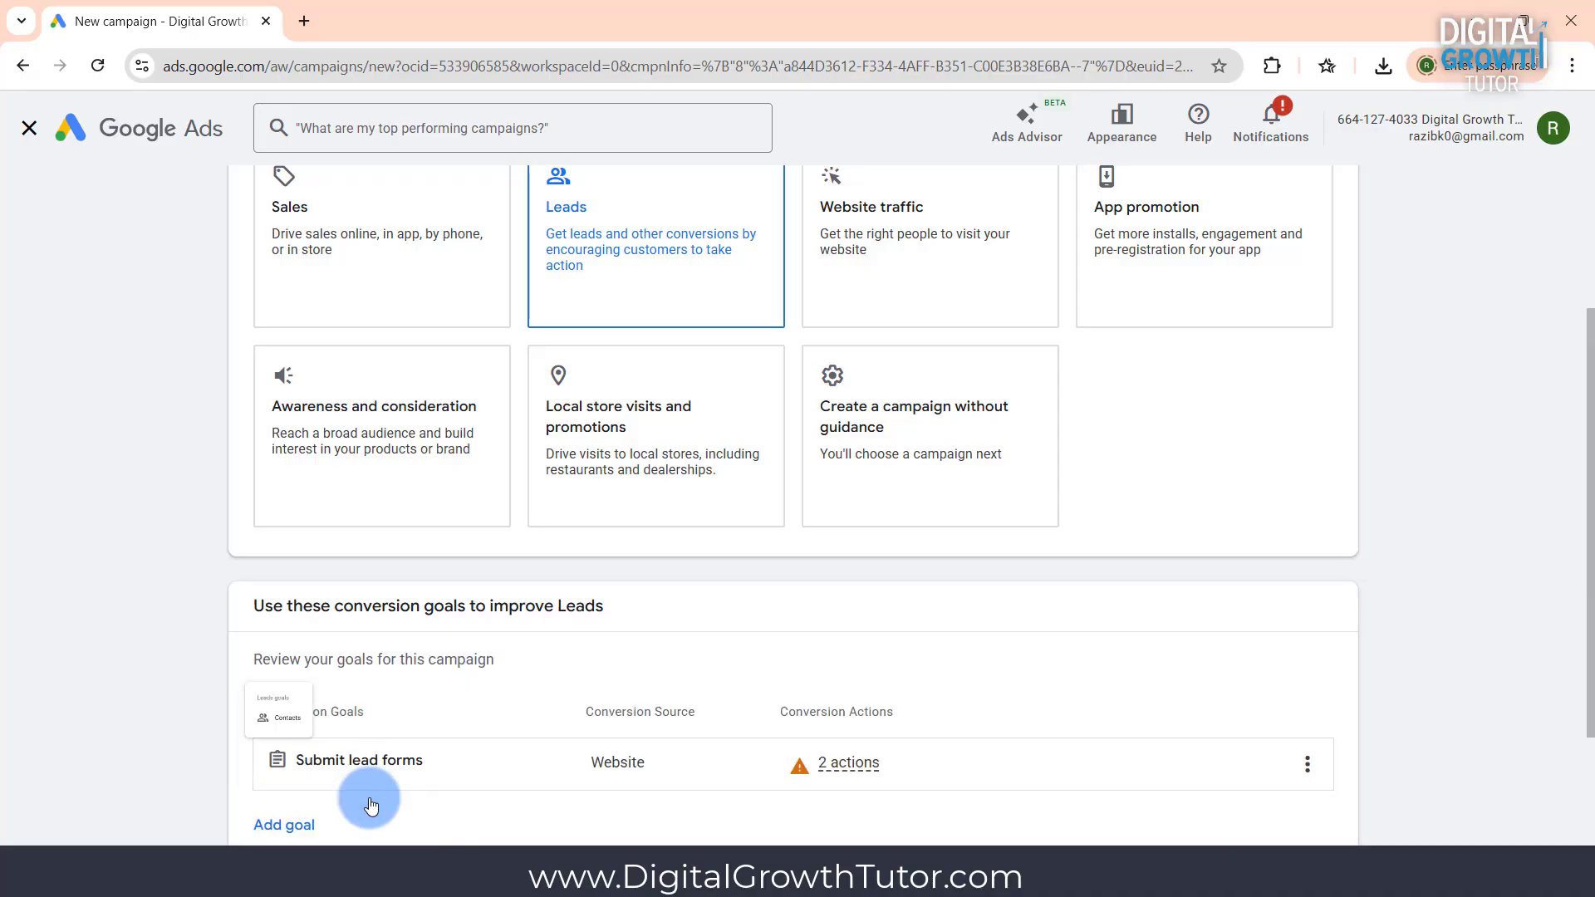
scroll(484, 655, "down", 1)
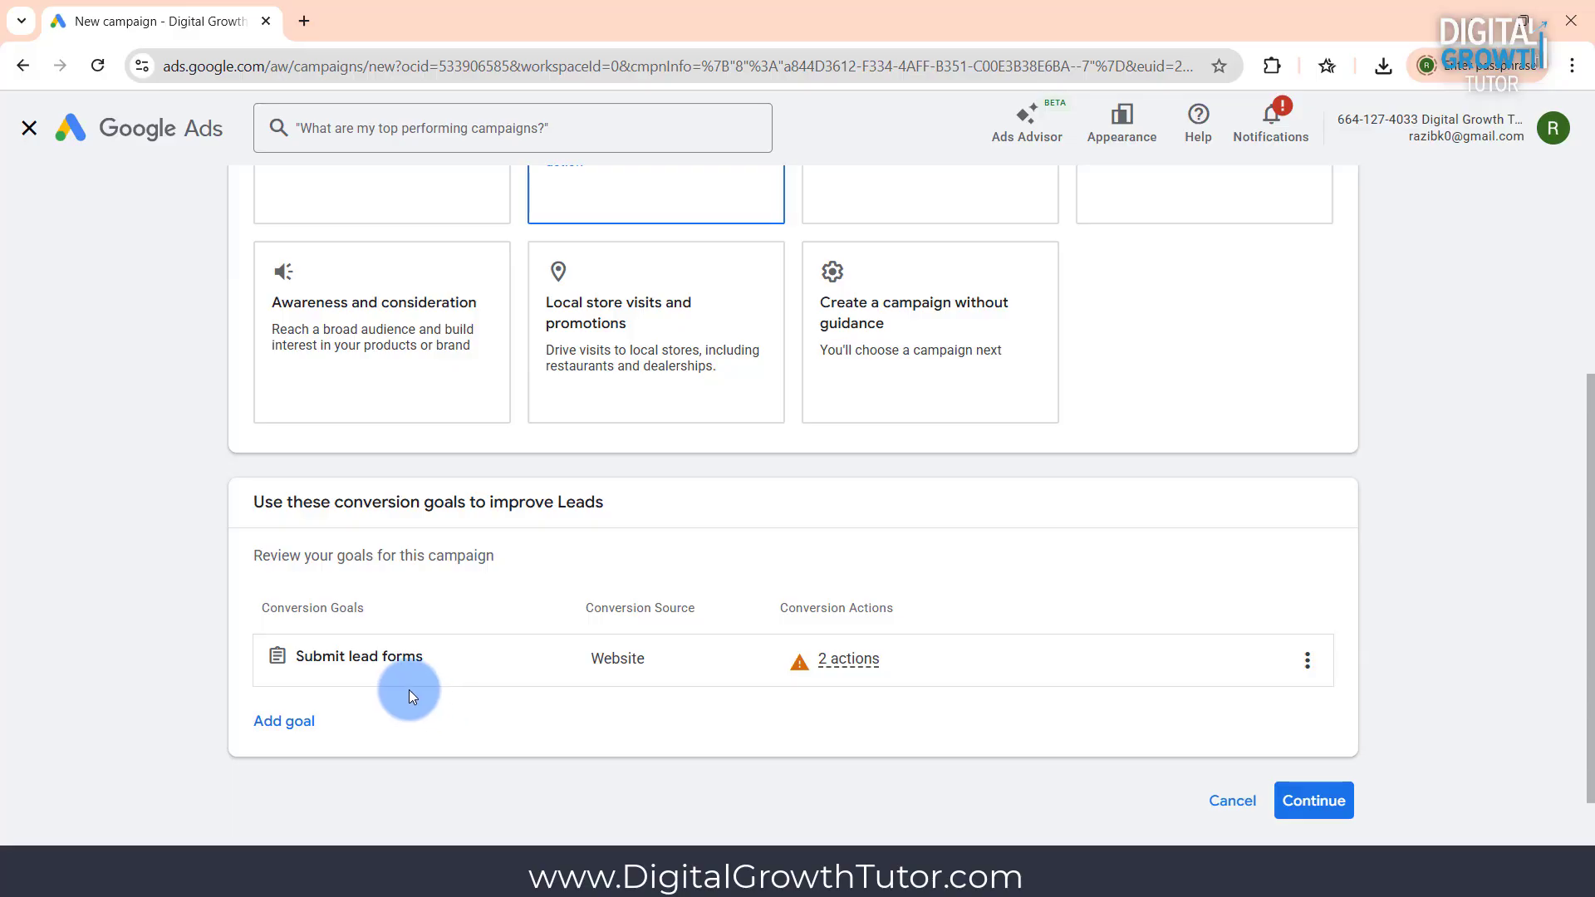
left_click(1312, 799)
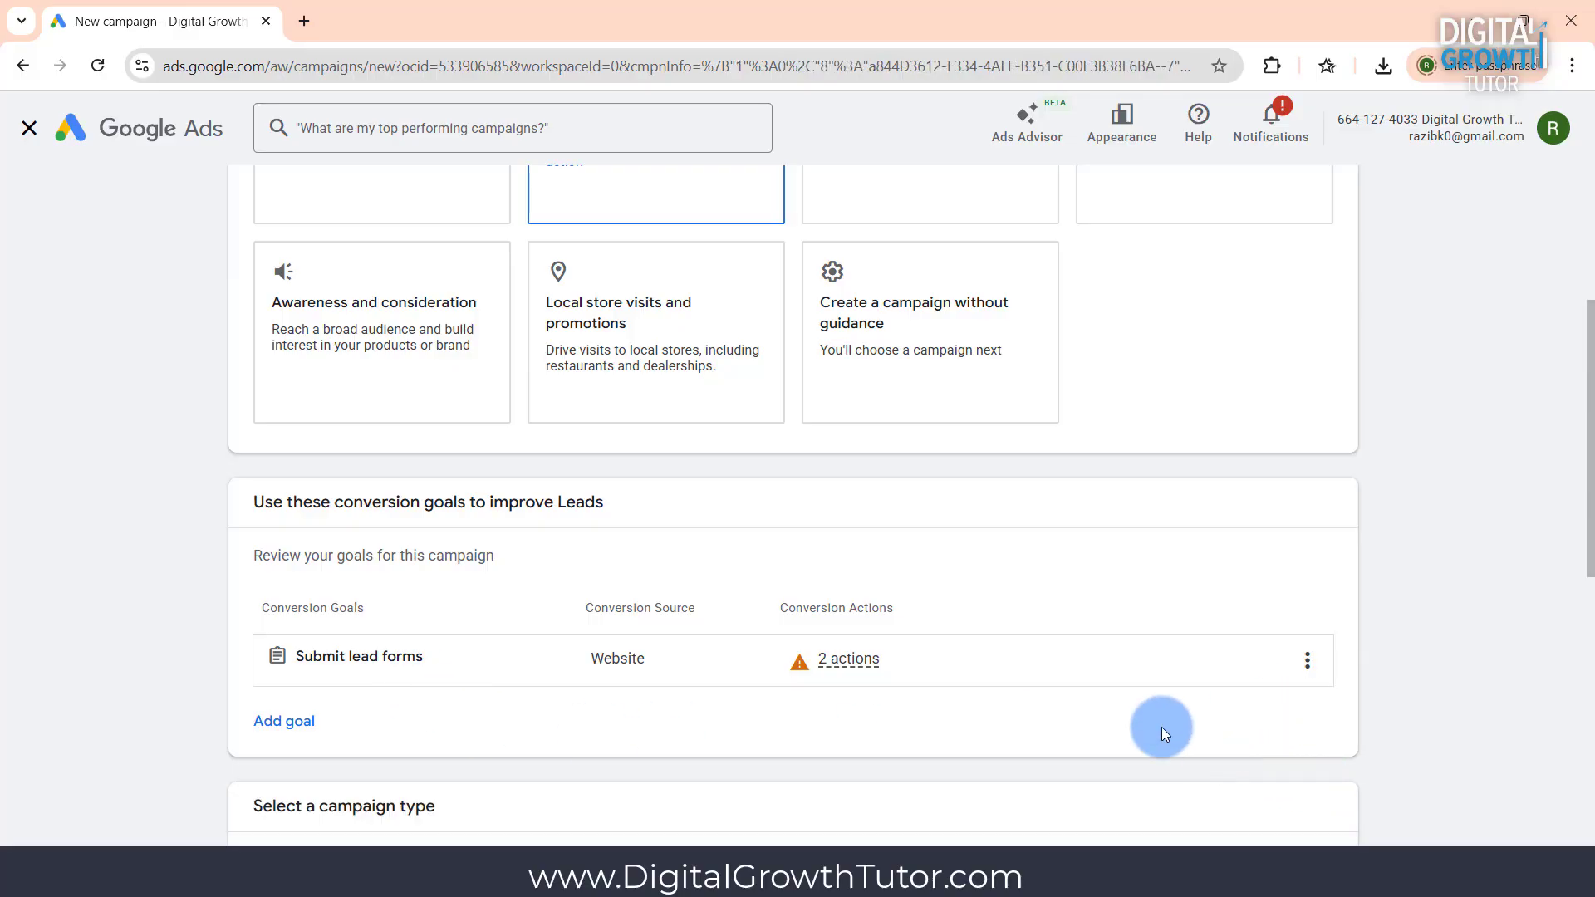
Select Search as the campaign type
scroll(955, 594, "down", 5)
scroll(954, 587, "down", 1)
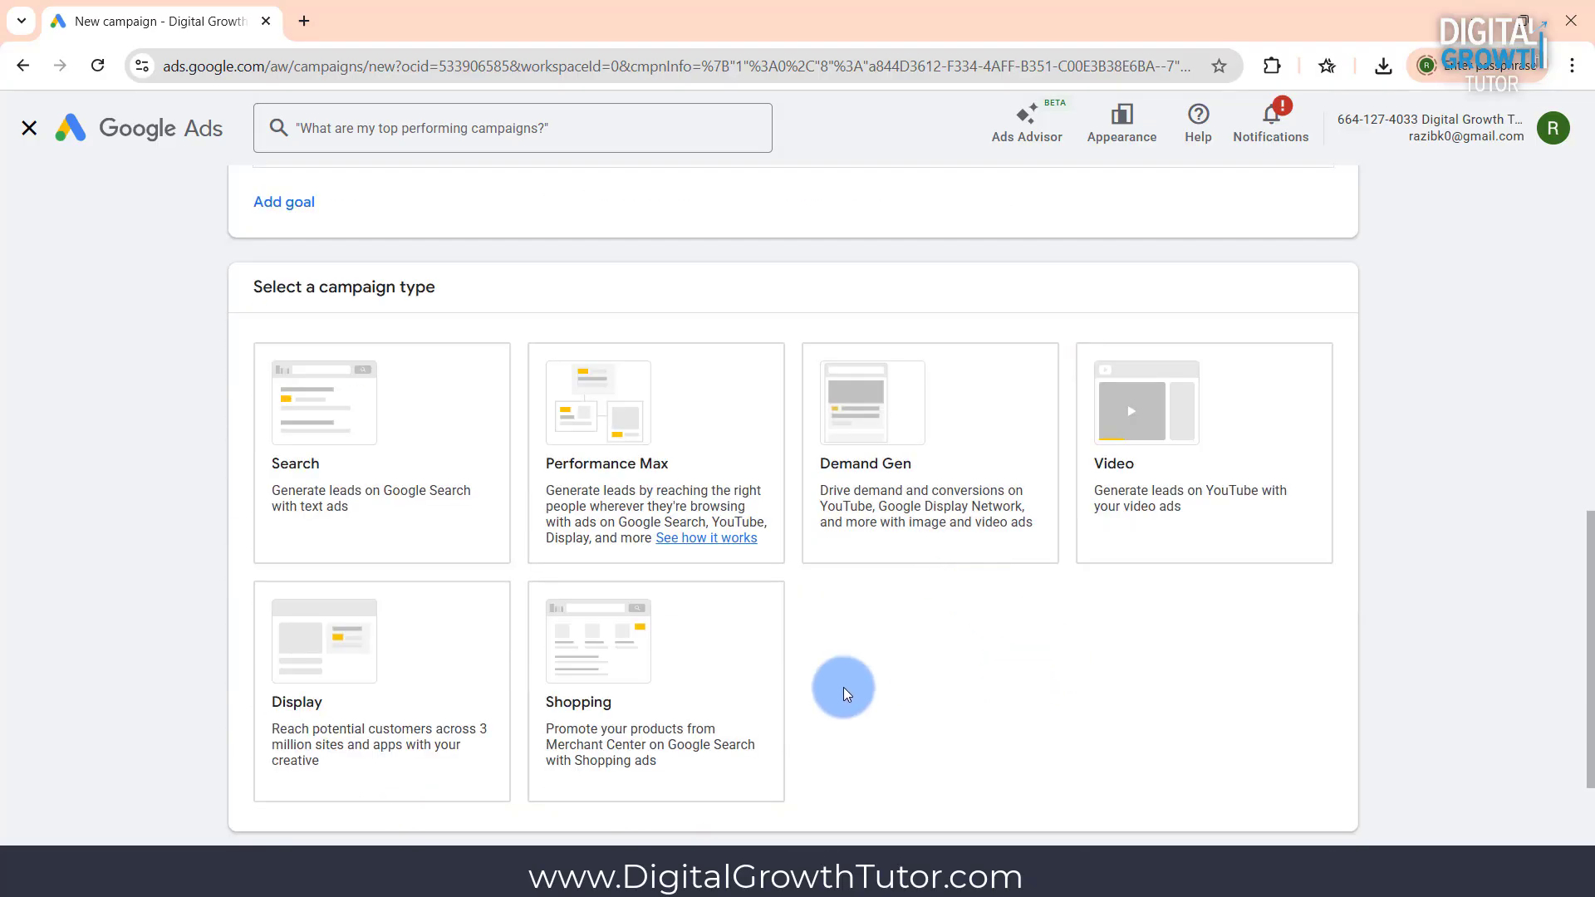
left_click(395, 499)
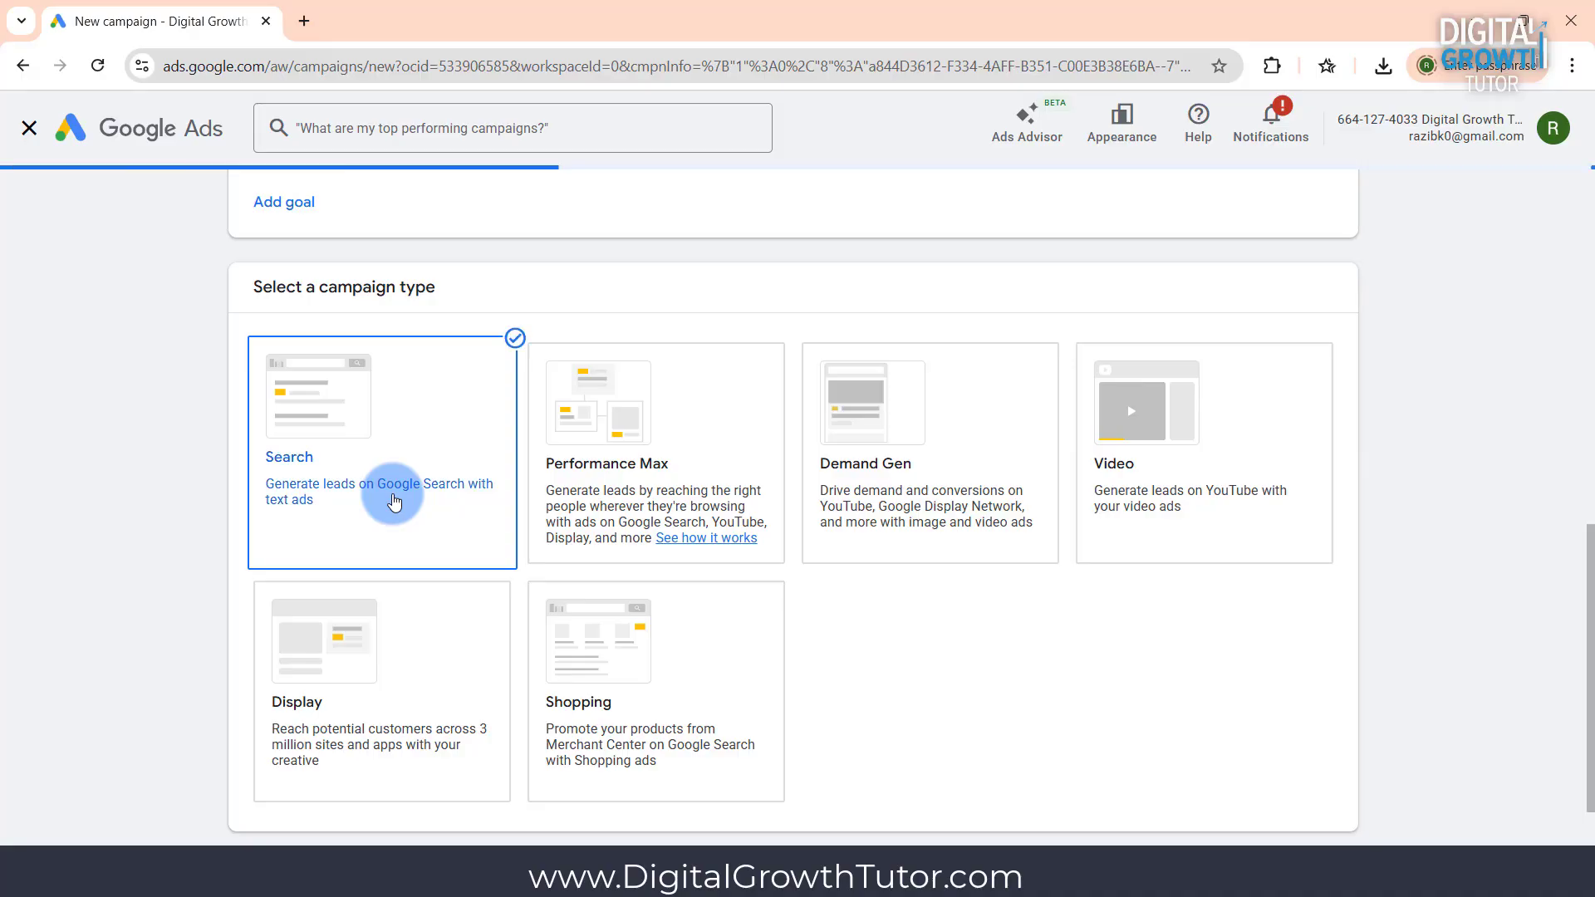
scroll(395, 500, "down", 5)
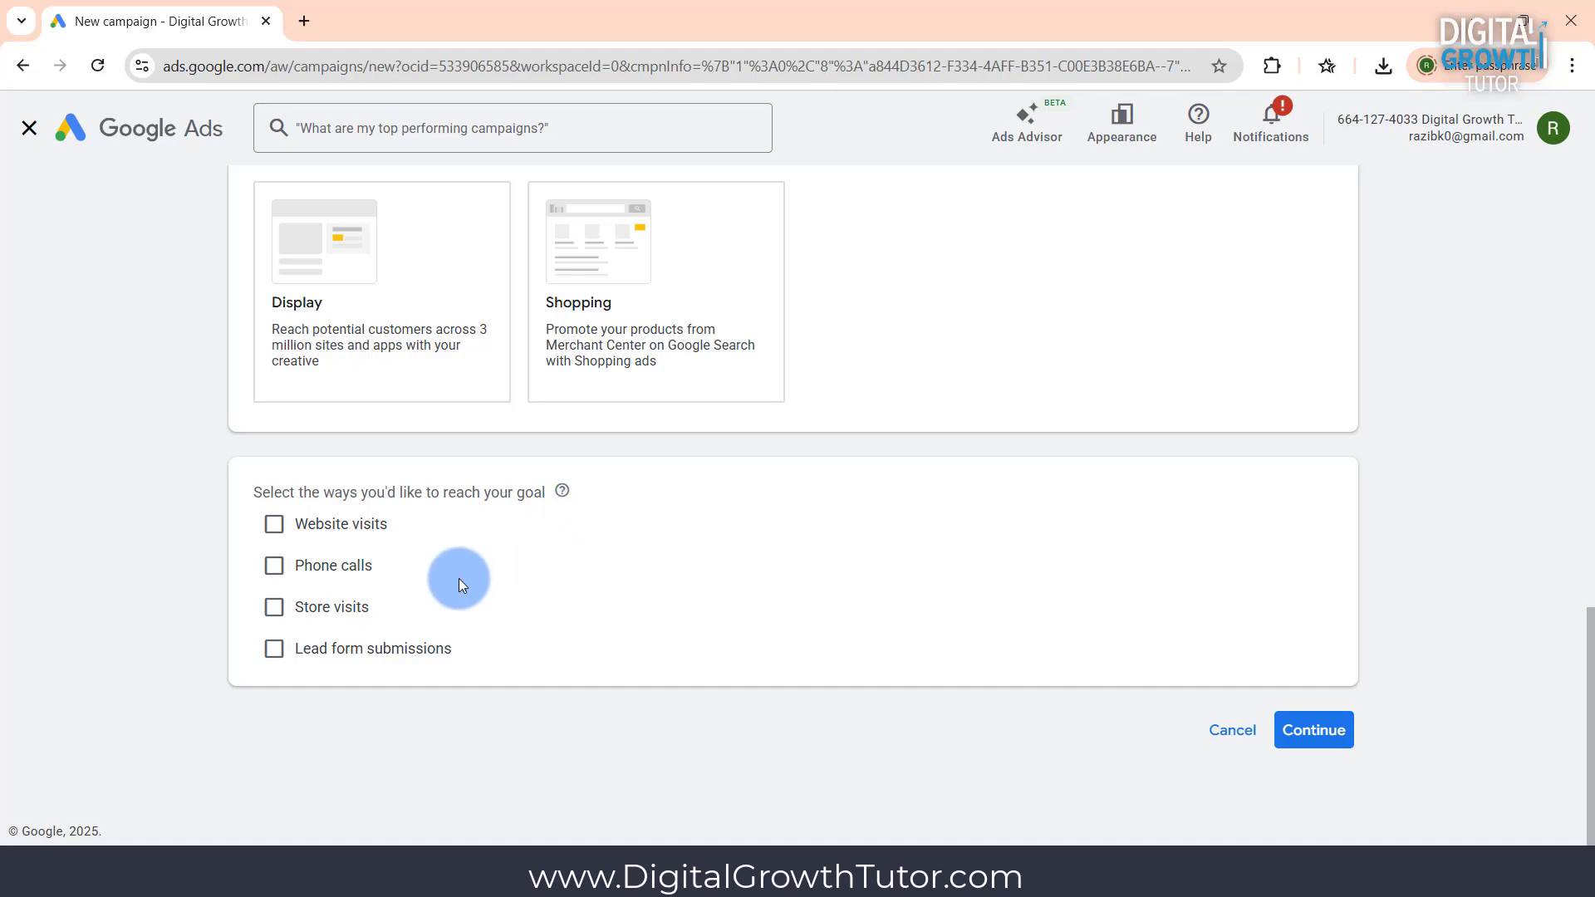
left_click(283, 528)
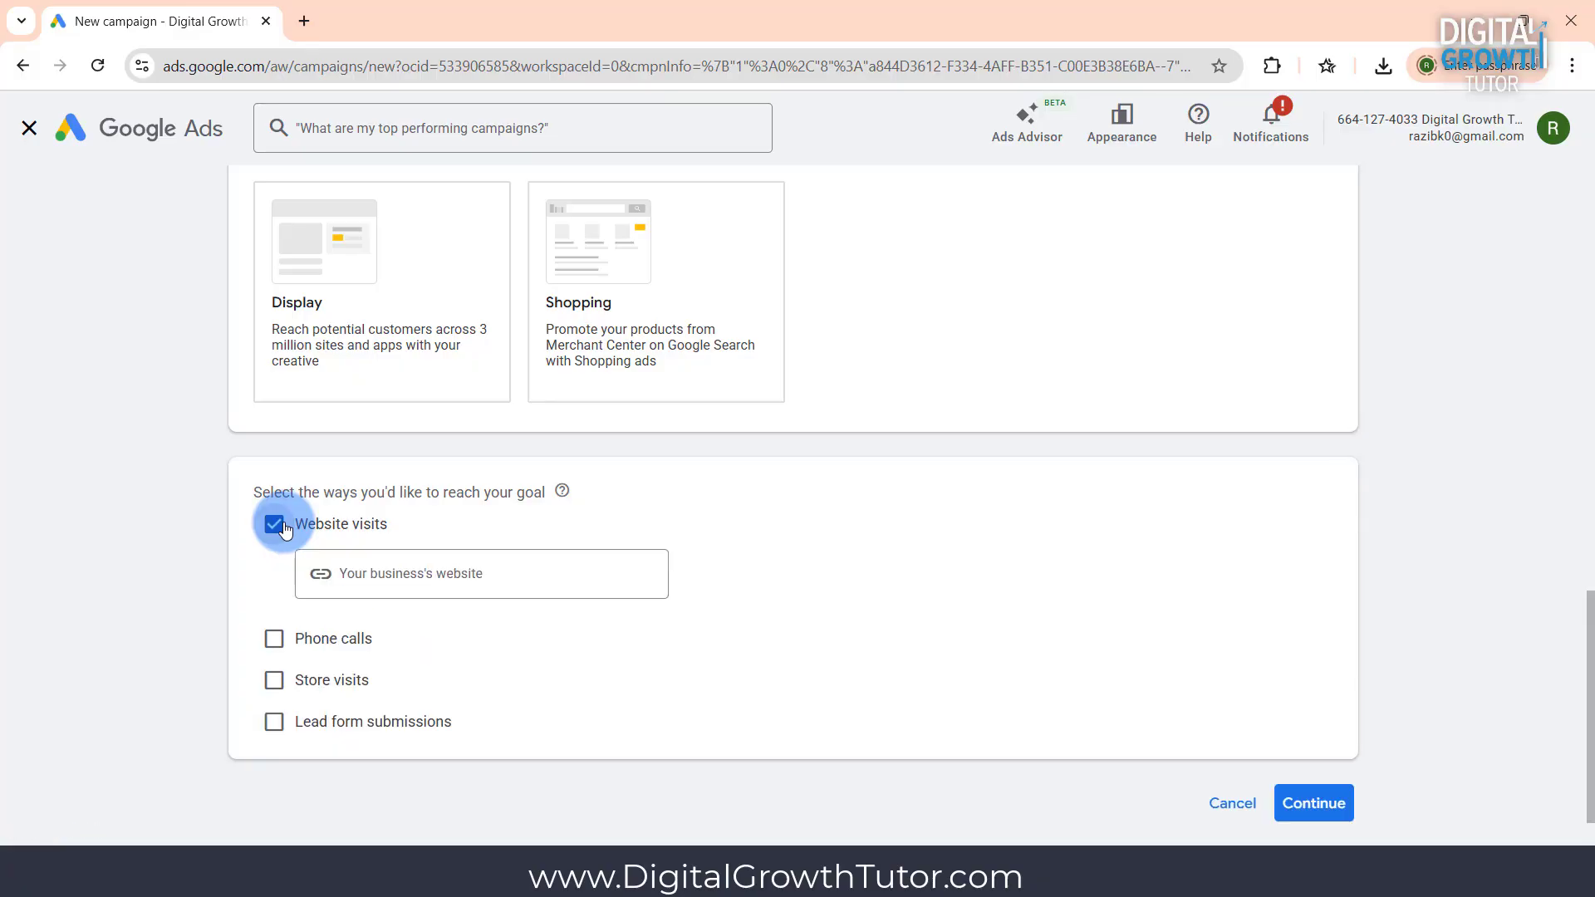
left_click(384, 588)
type("https://digitalgrowthtutor.com/")
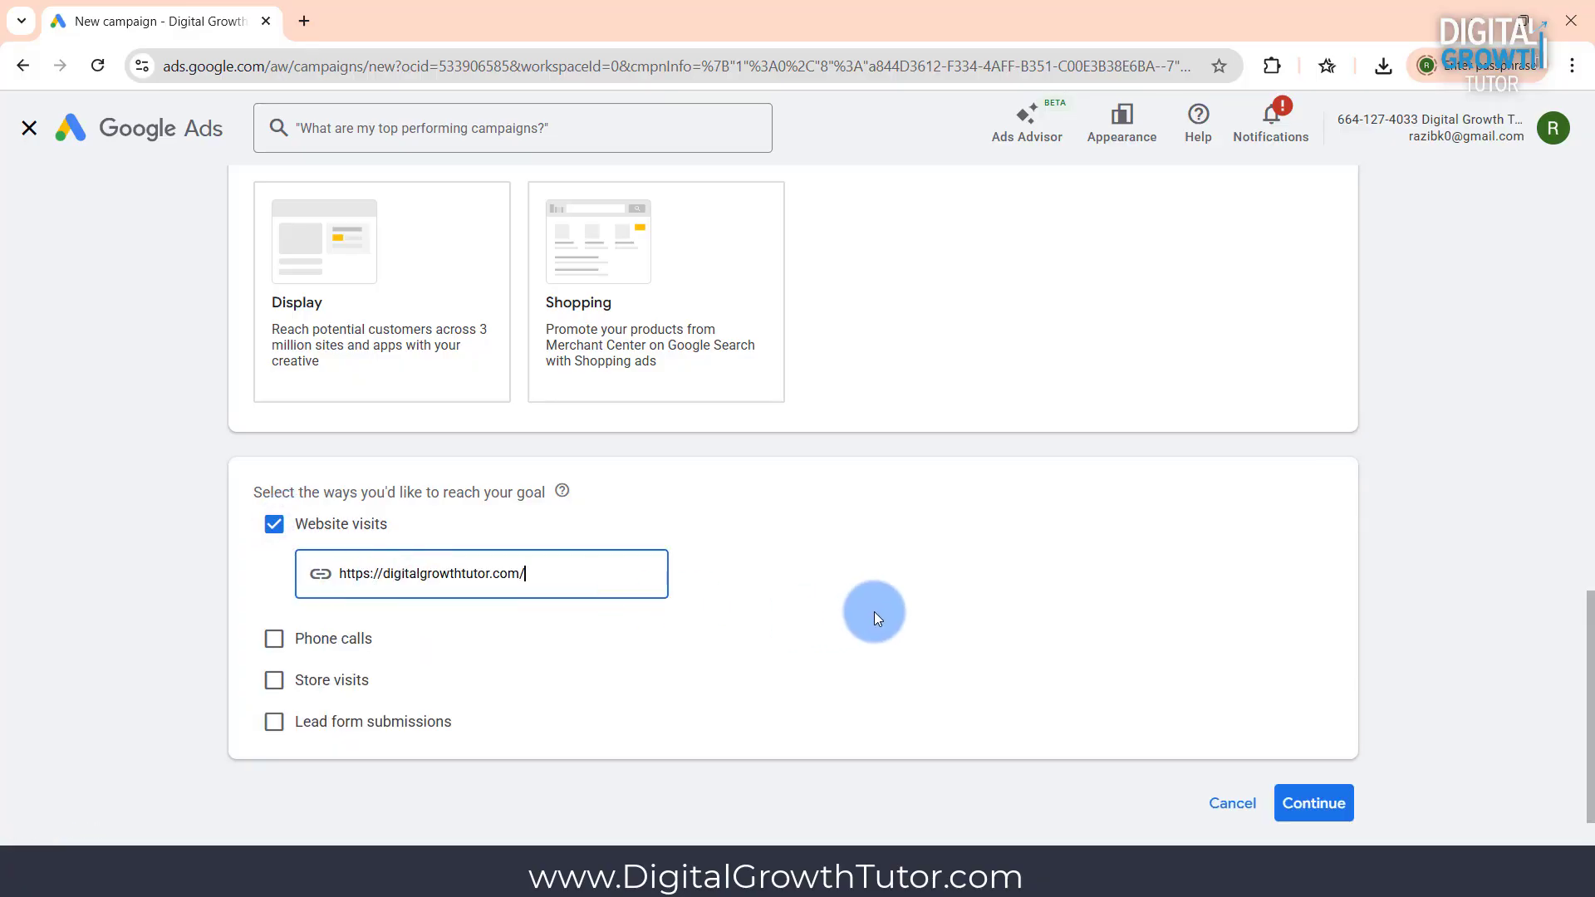
left_click(874, 611)
left_click(1311, 802)
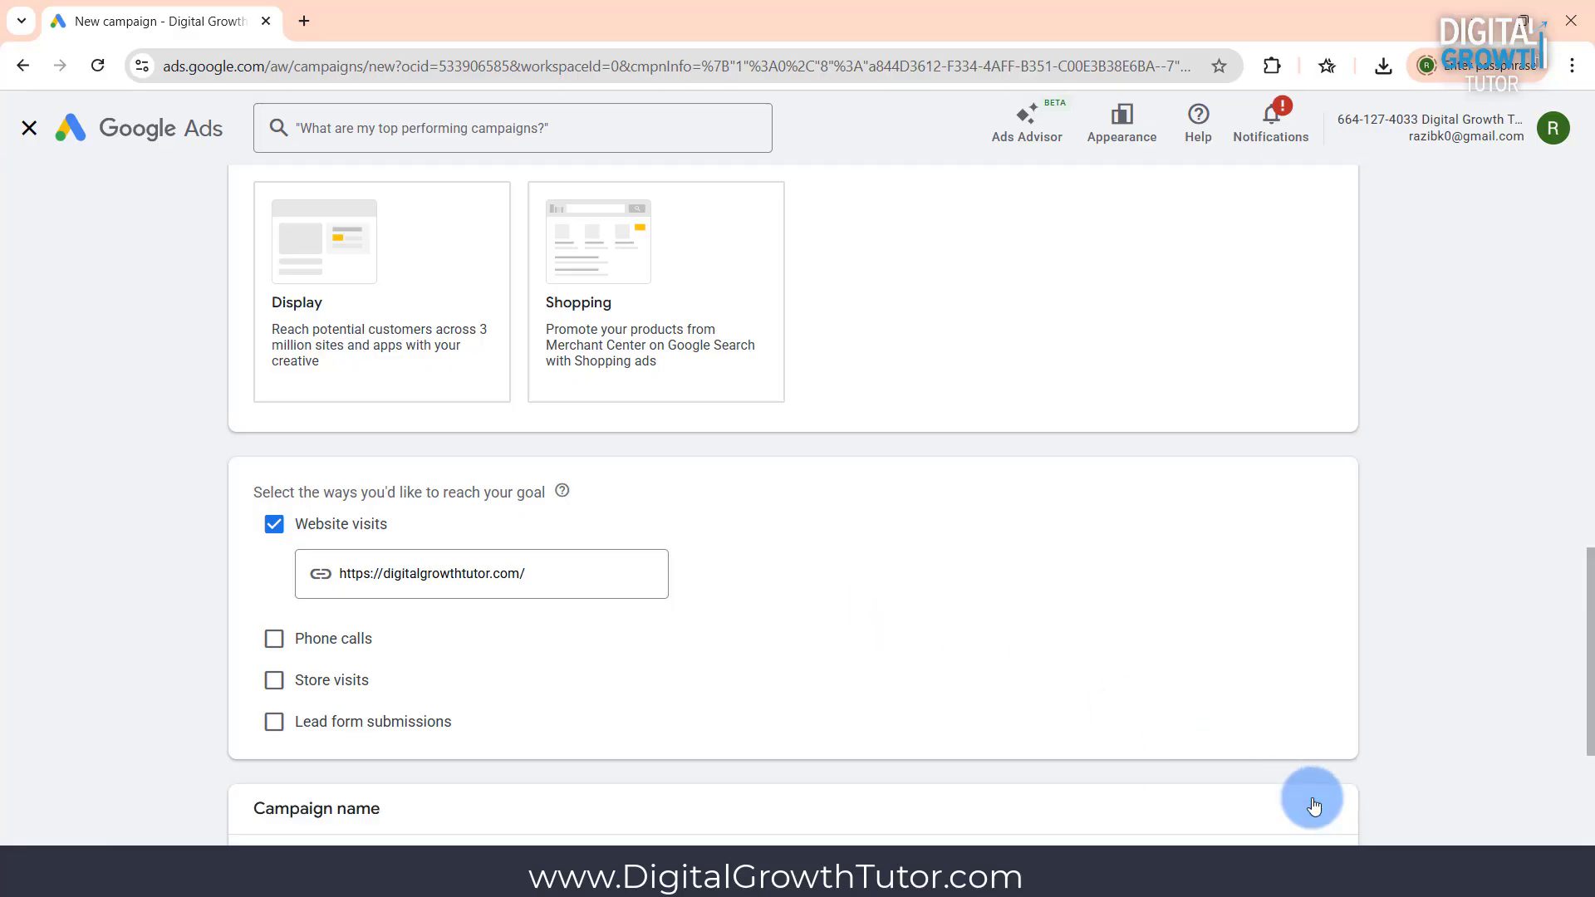
Name the campaign Leads-Search-Maximize Conversion and continue to the bidding settings
scroll(968, 536, "down", 3)
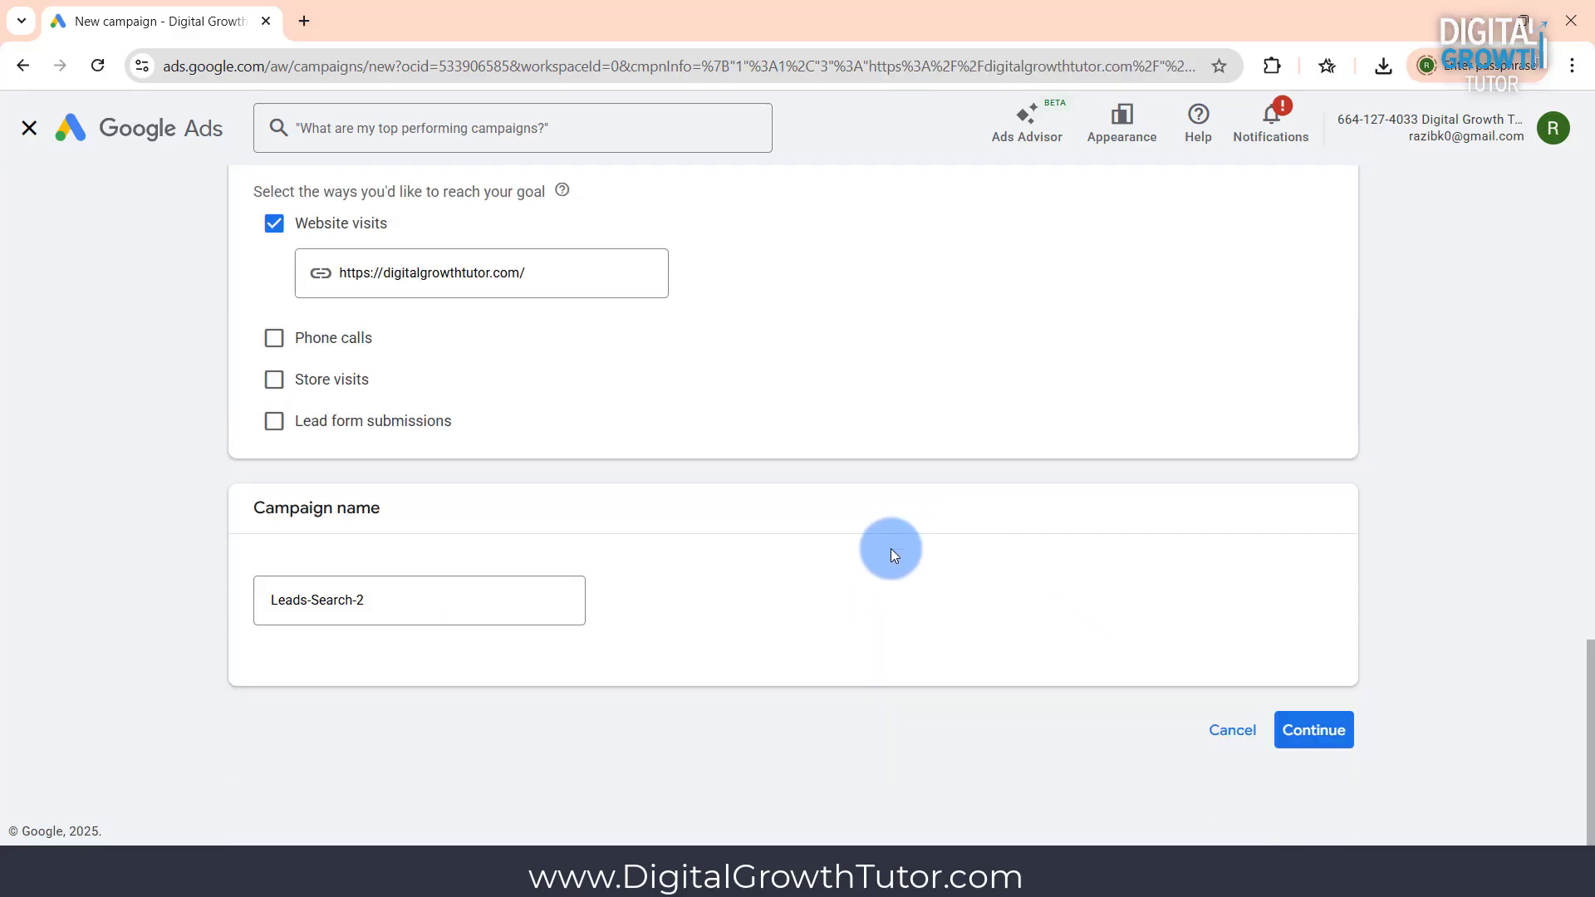
left_click(480, 602)
key("BackSpace")
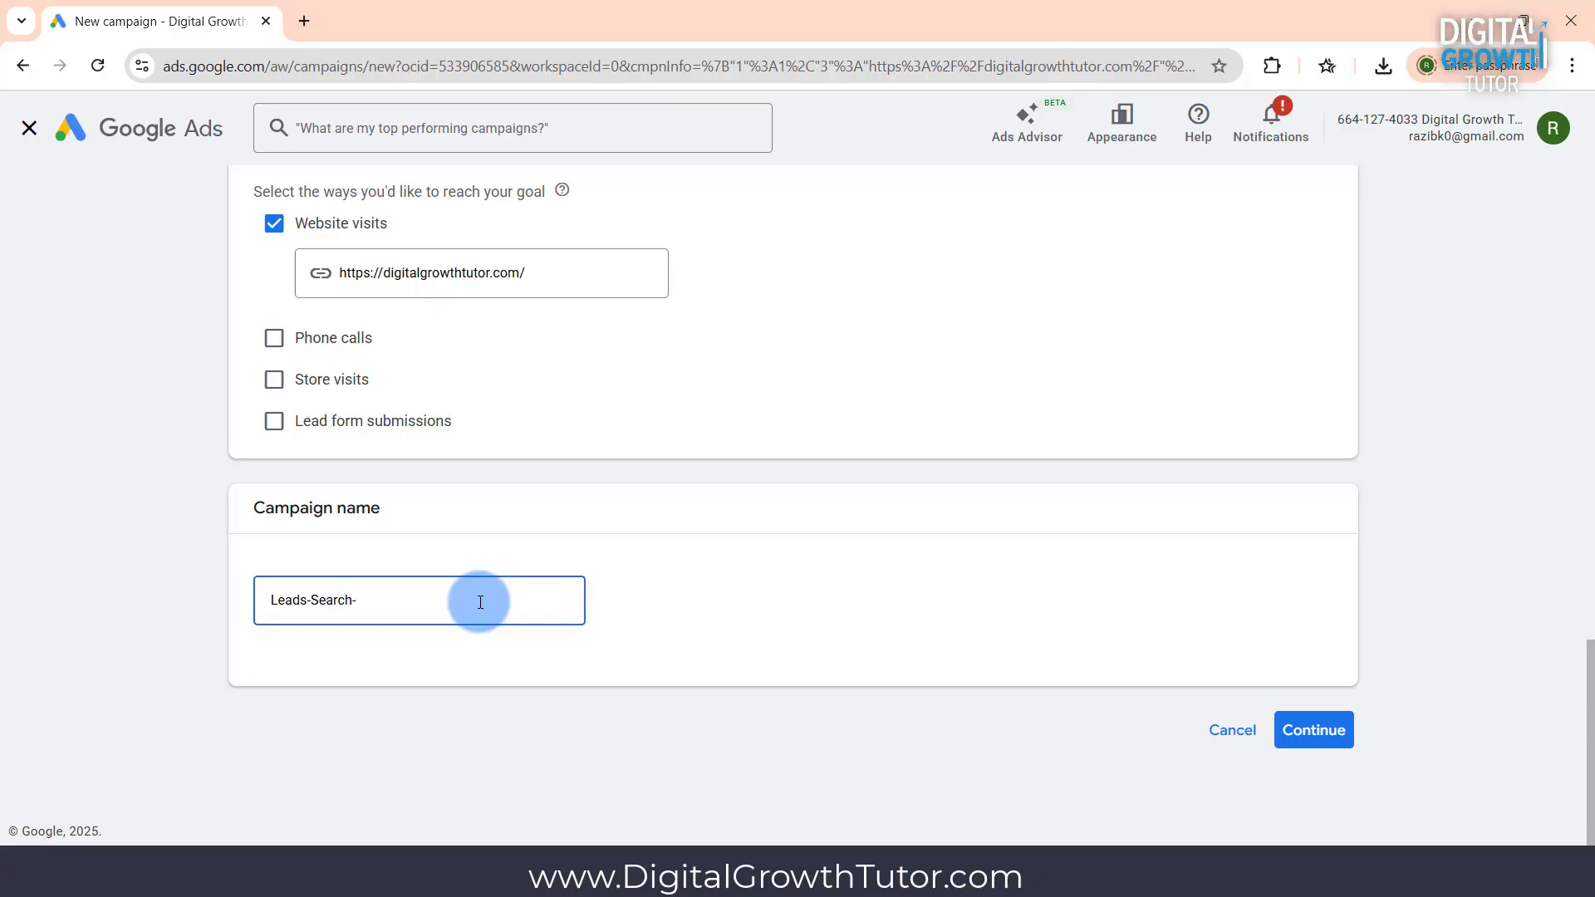
type("Maximize Conversion")
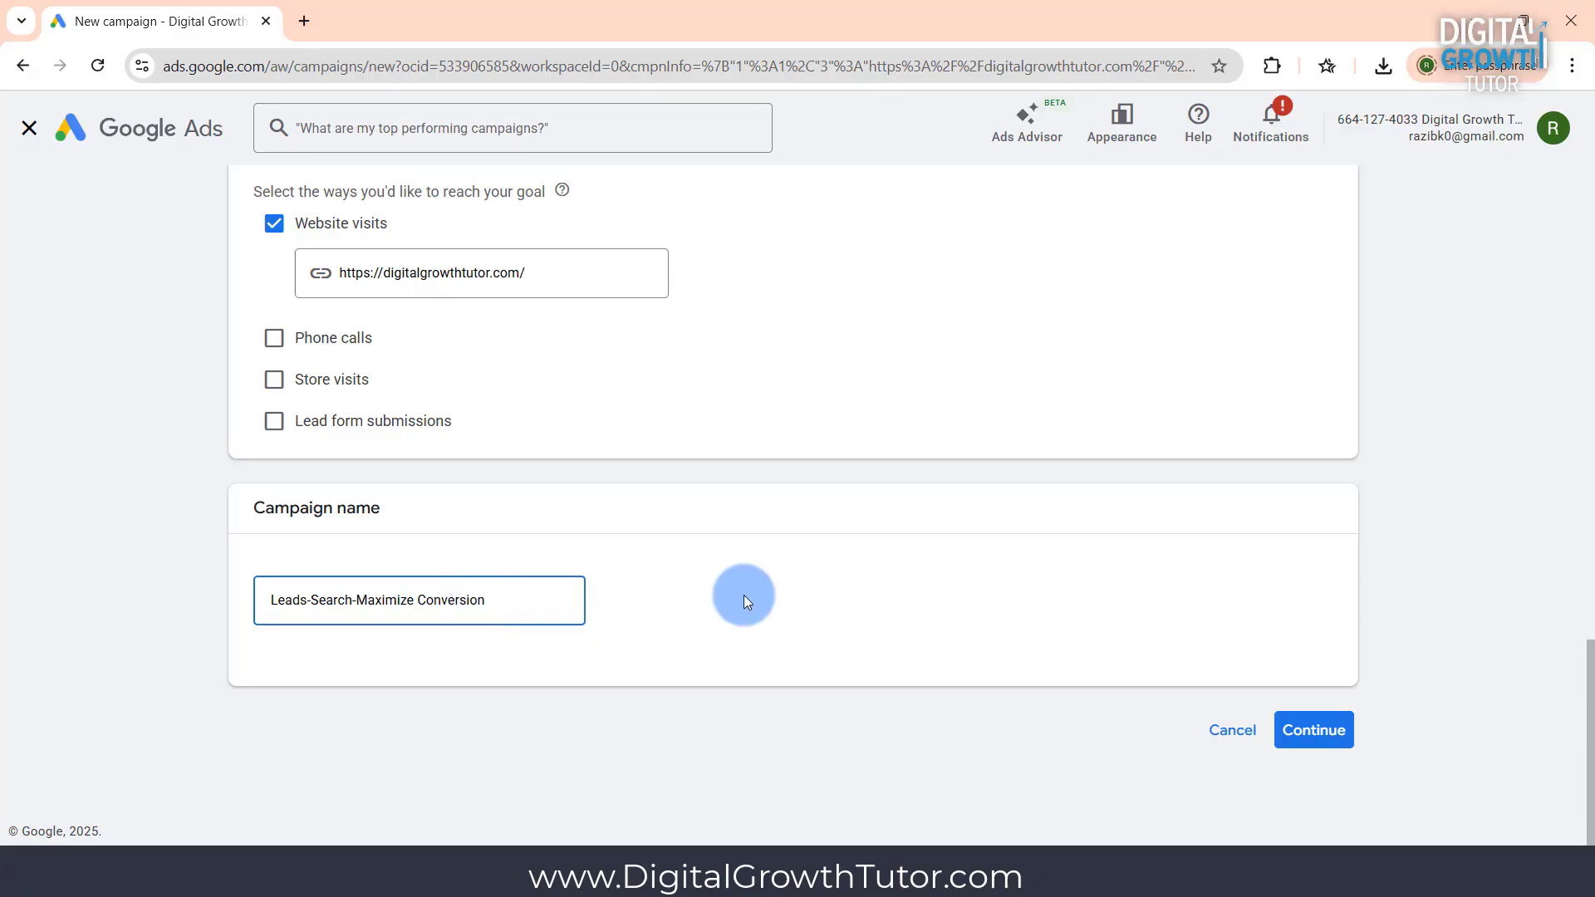
left_click(1319, 731)
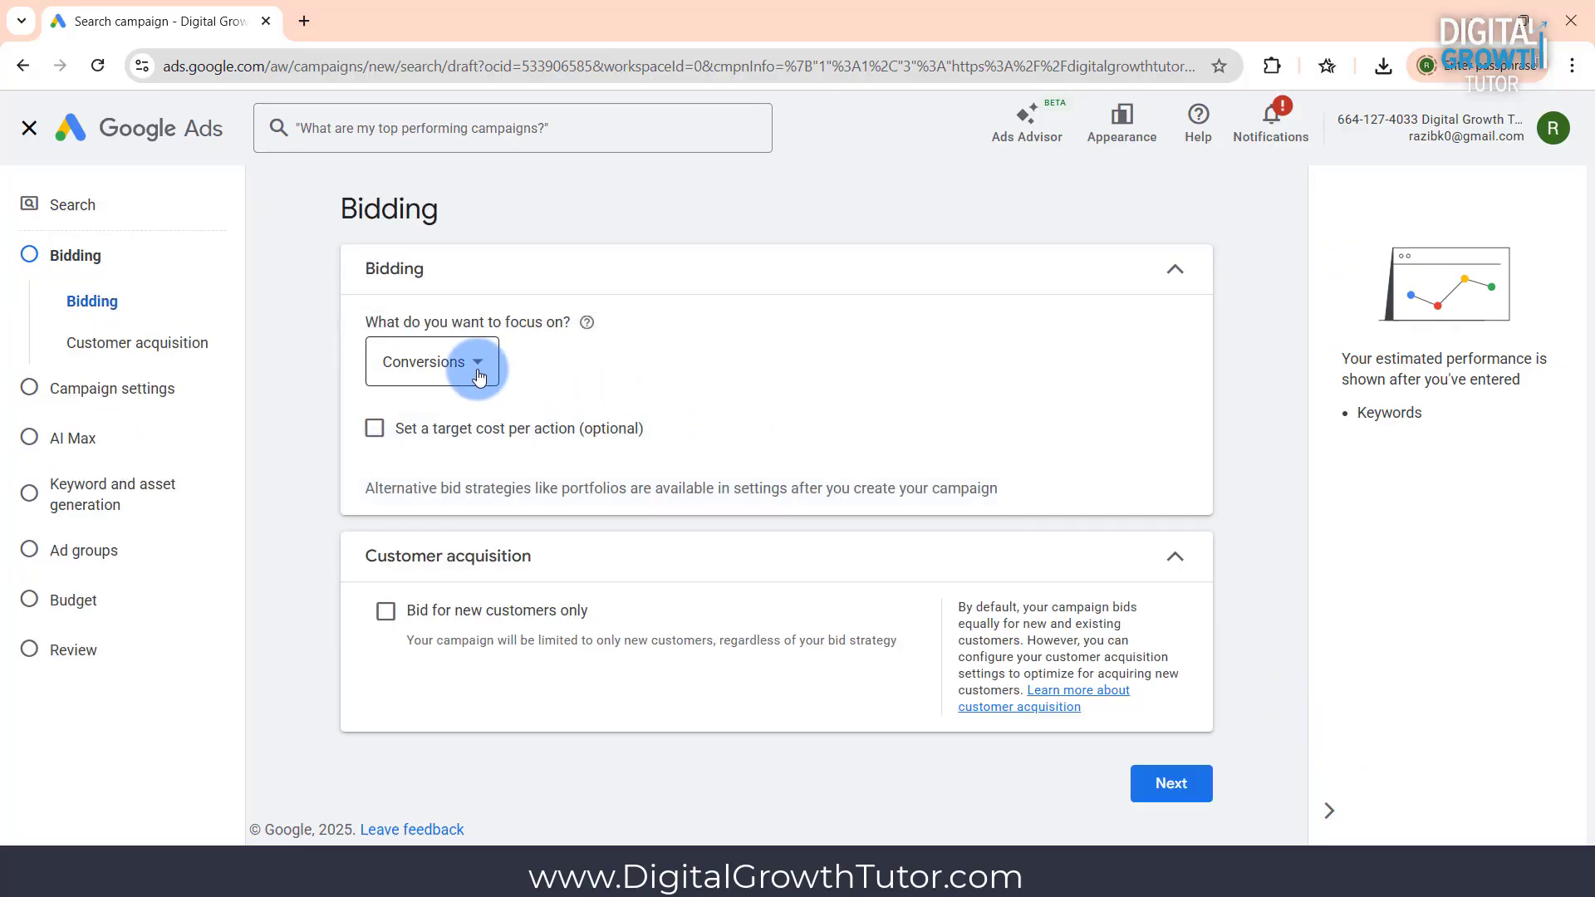
Review the bidding focus options, keep Conversions, and proceed to the campaign settings
left_click(478, 376)
mouse_move(480, 376)
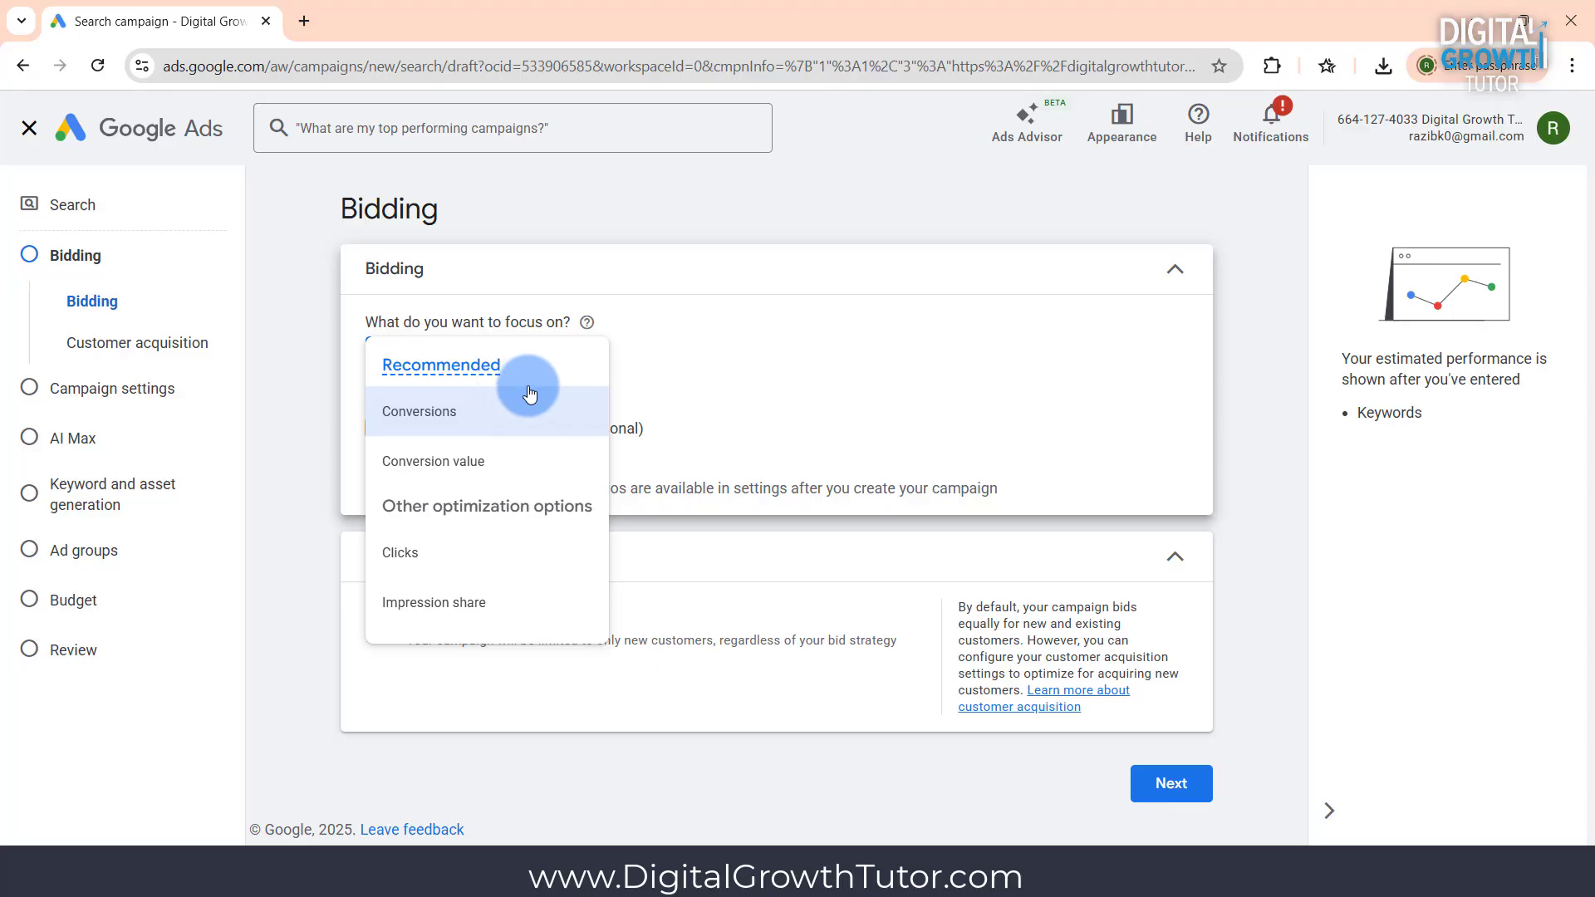
left_click(681, 370)
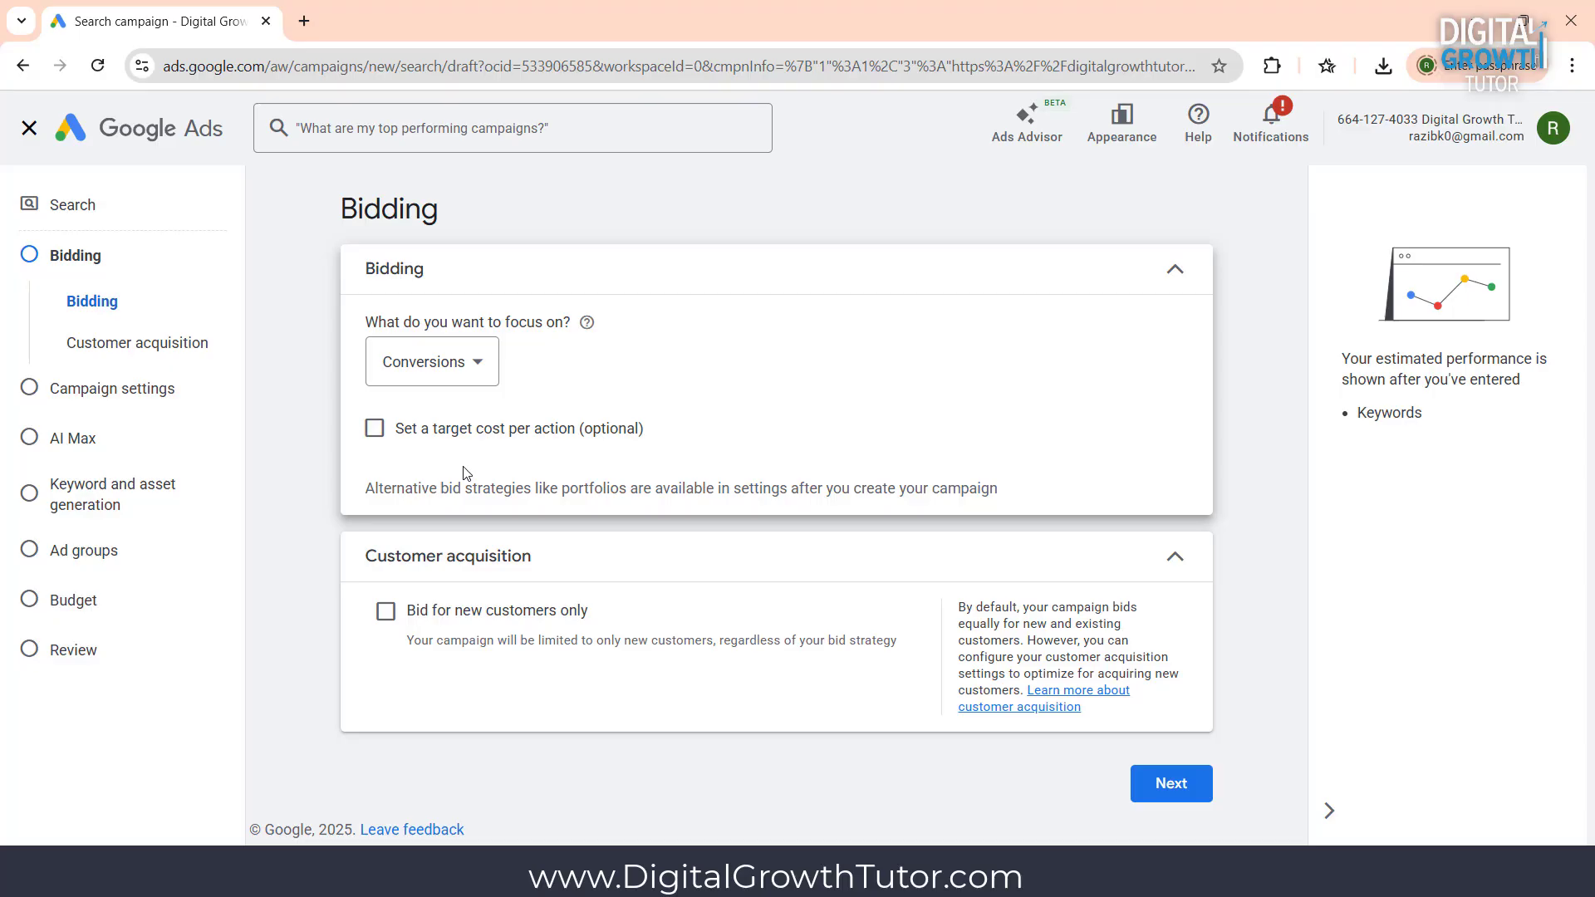
left_click(1161, 779)
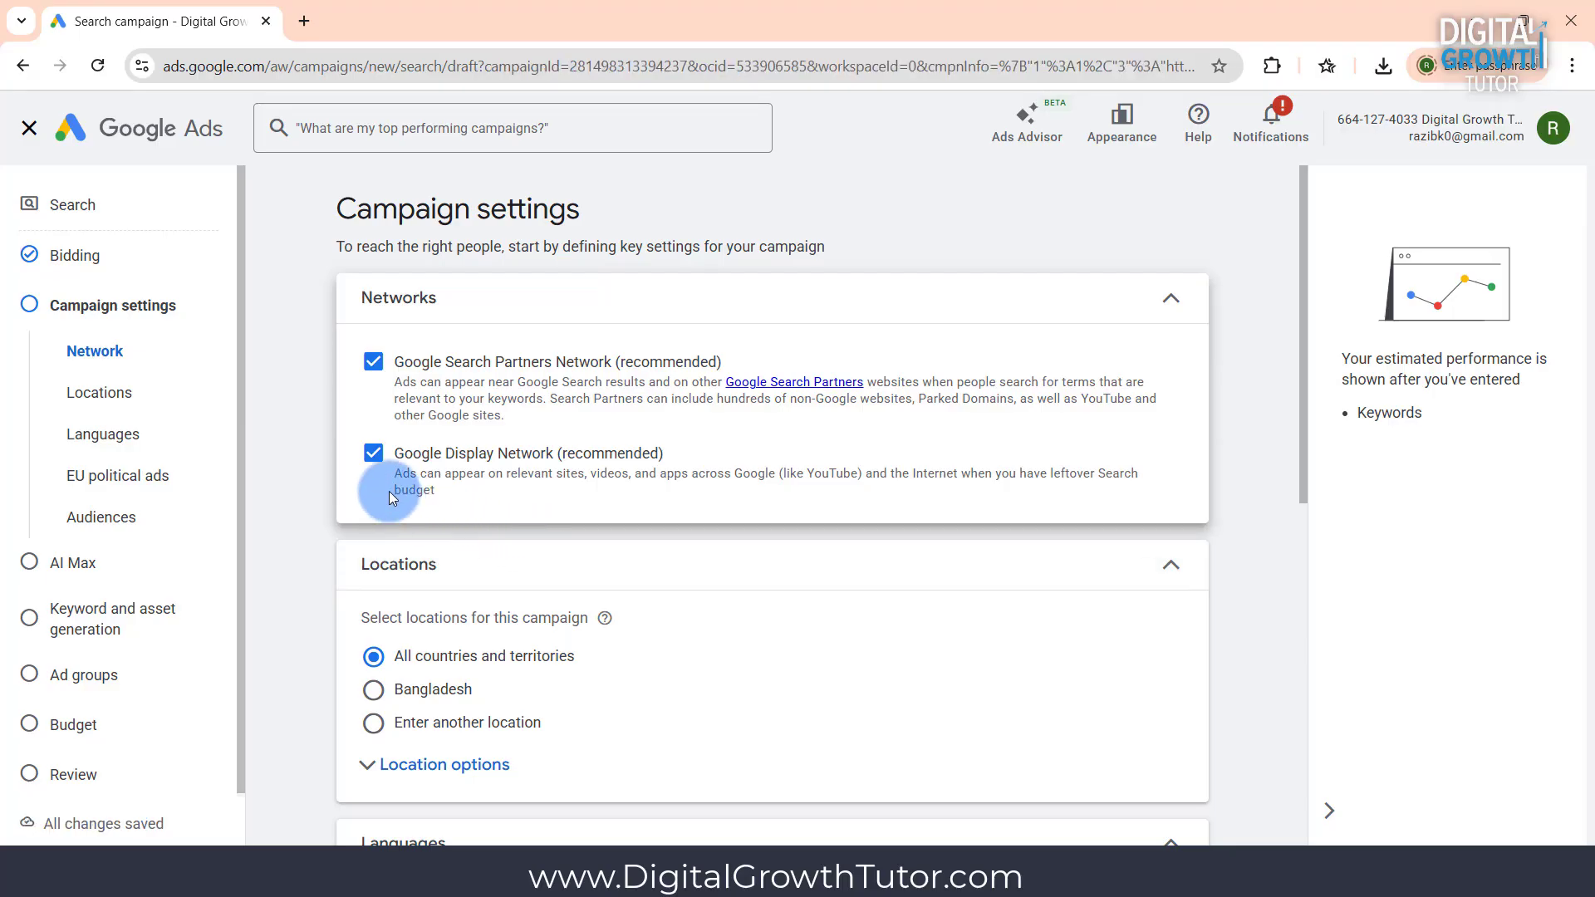
Exclude both the Google Display Network and the Google Search Partners Network from the campaign
left_click(372, 454)
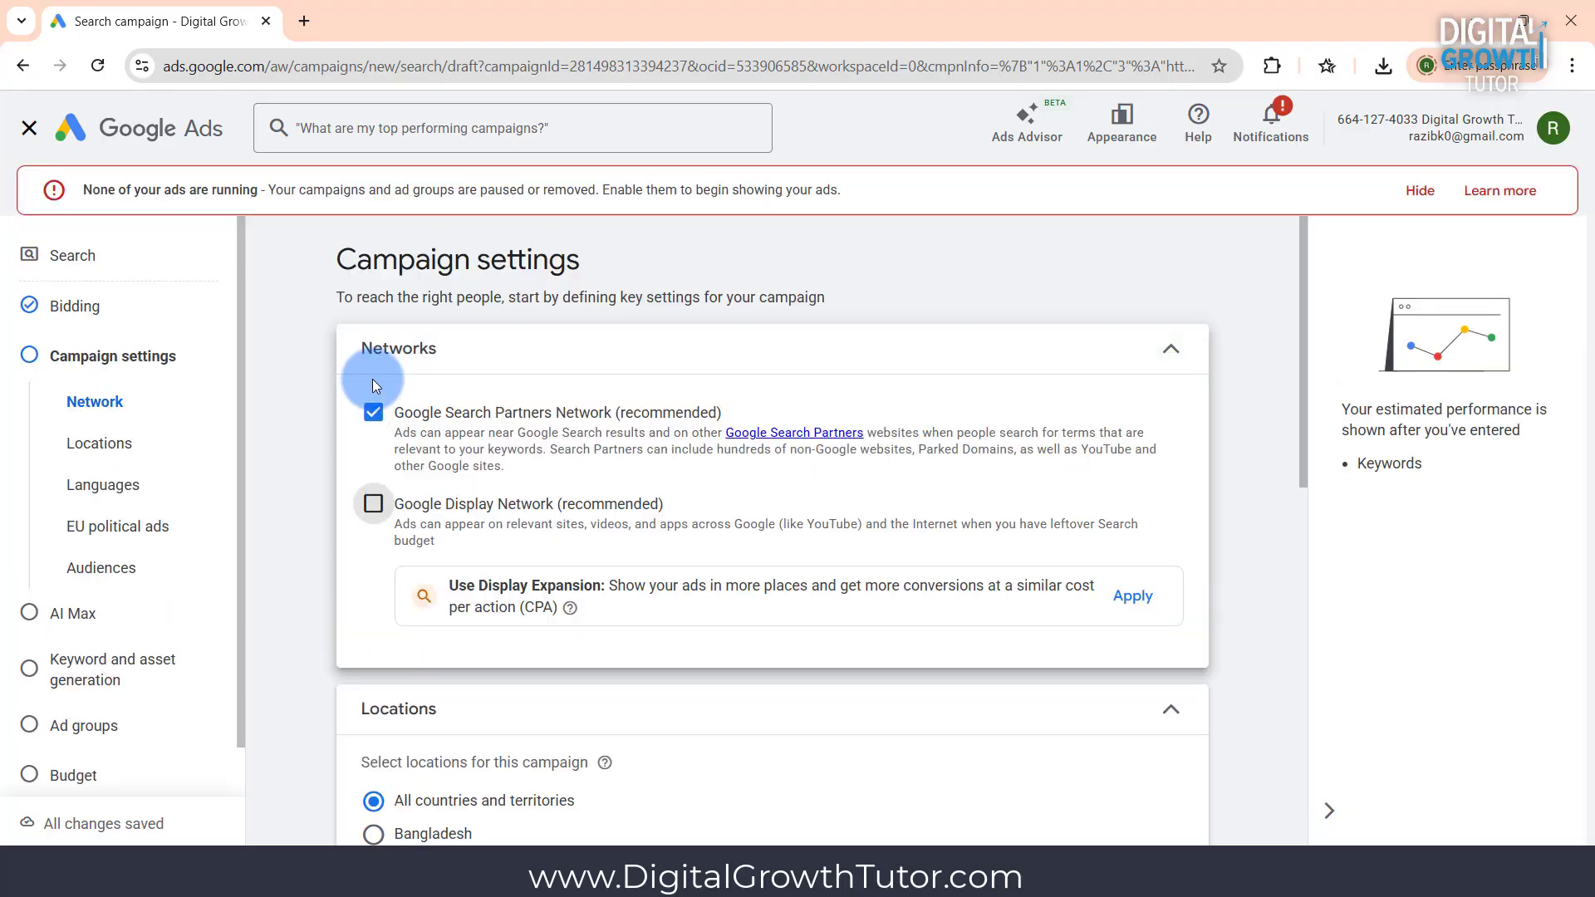
left_click(373, 413)
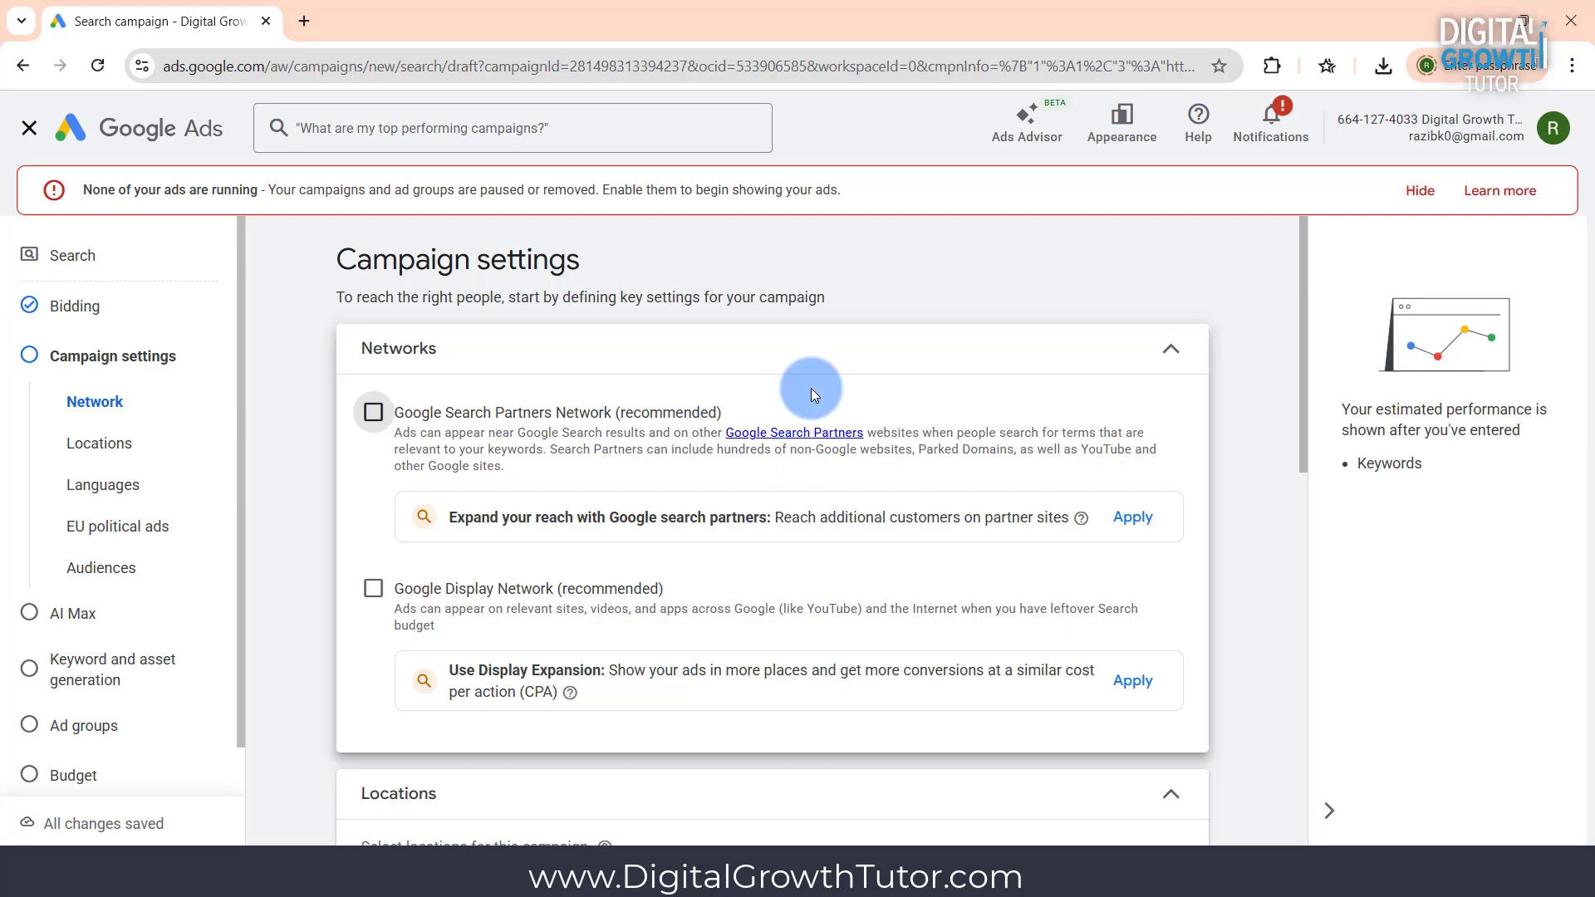
Target the city of Sydney, New South Wales, Australia through the advanced location search and save it
scroll(839, 387, "down", 2)
scroll(839, 380, "down", 2)
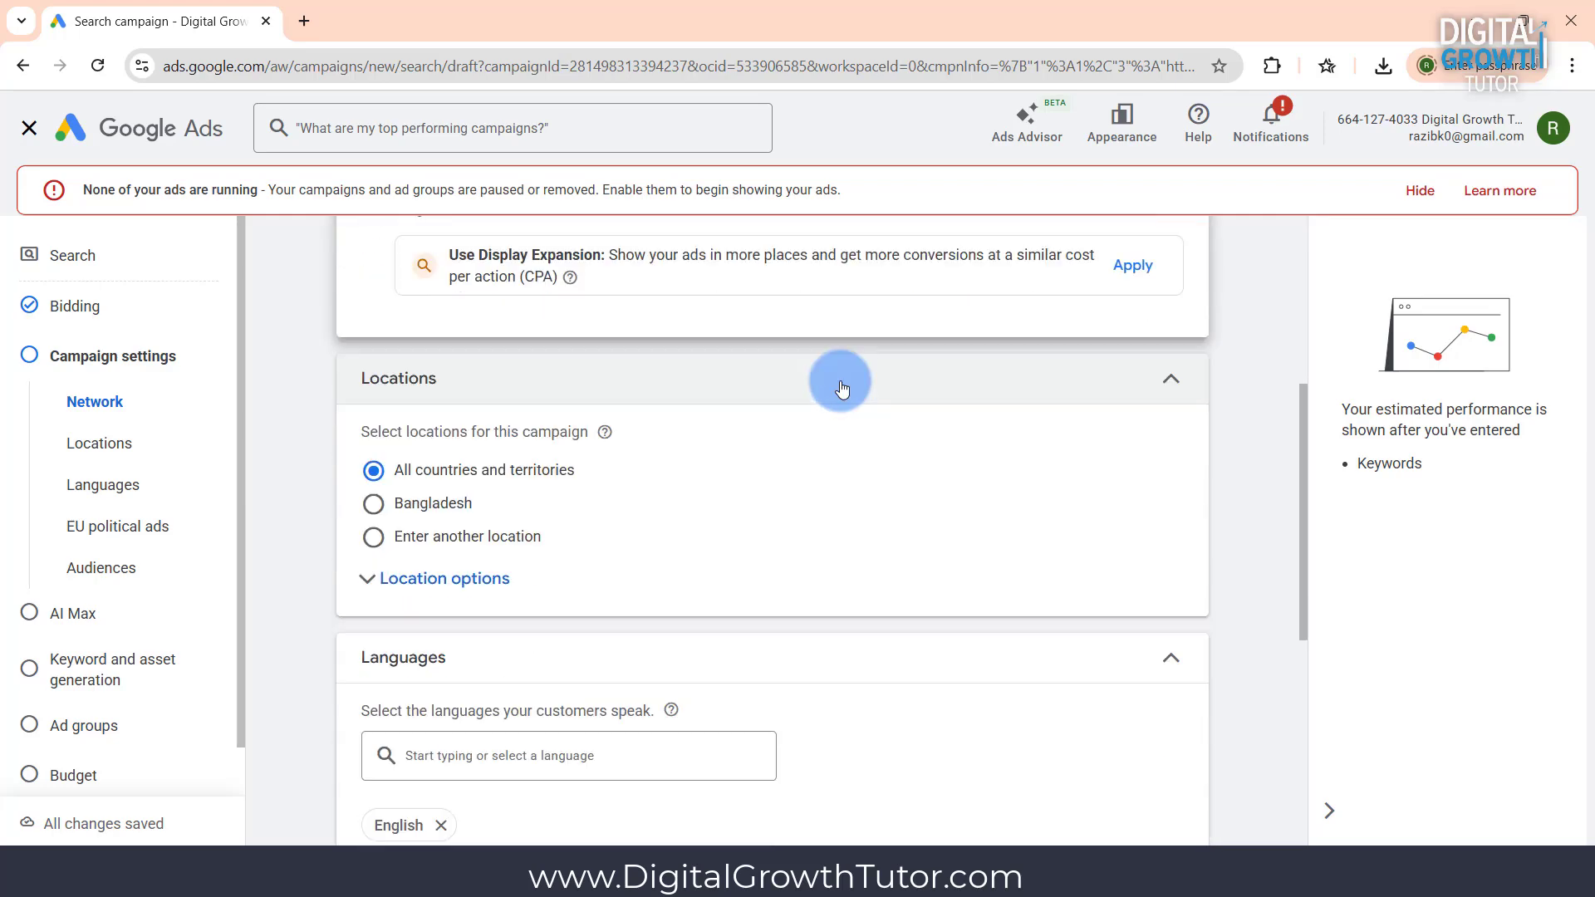
left_click(372, 537)
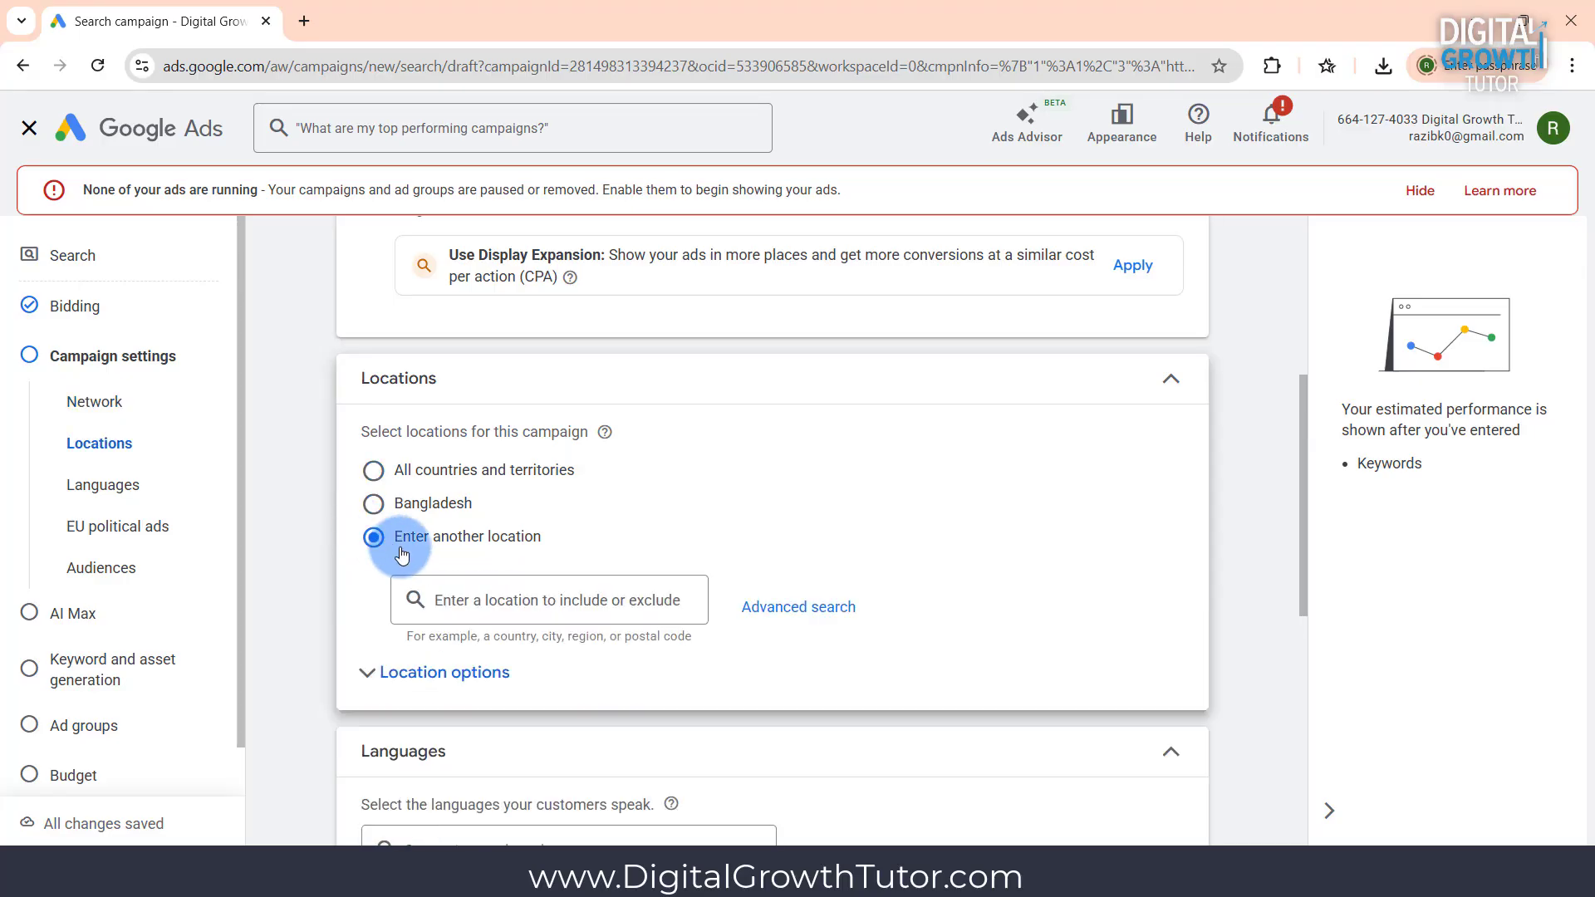
left_click(804, 599)
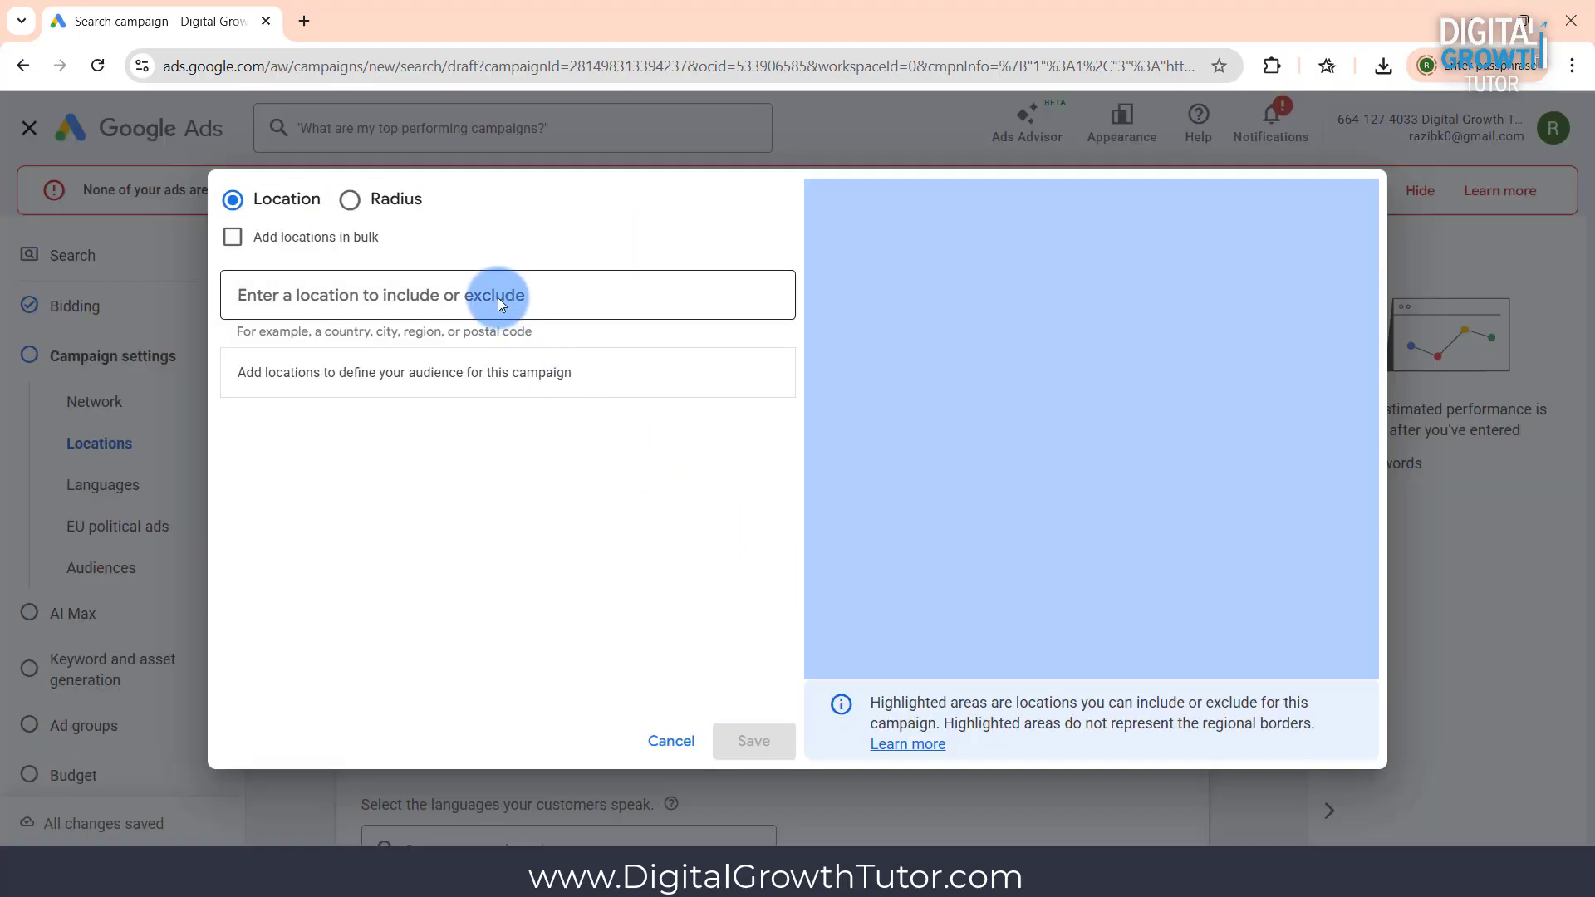
left_click(499, 301)
type("Sy")
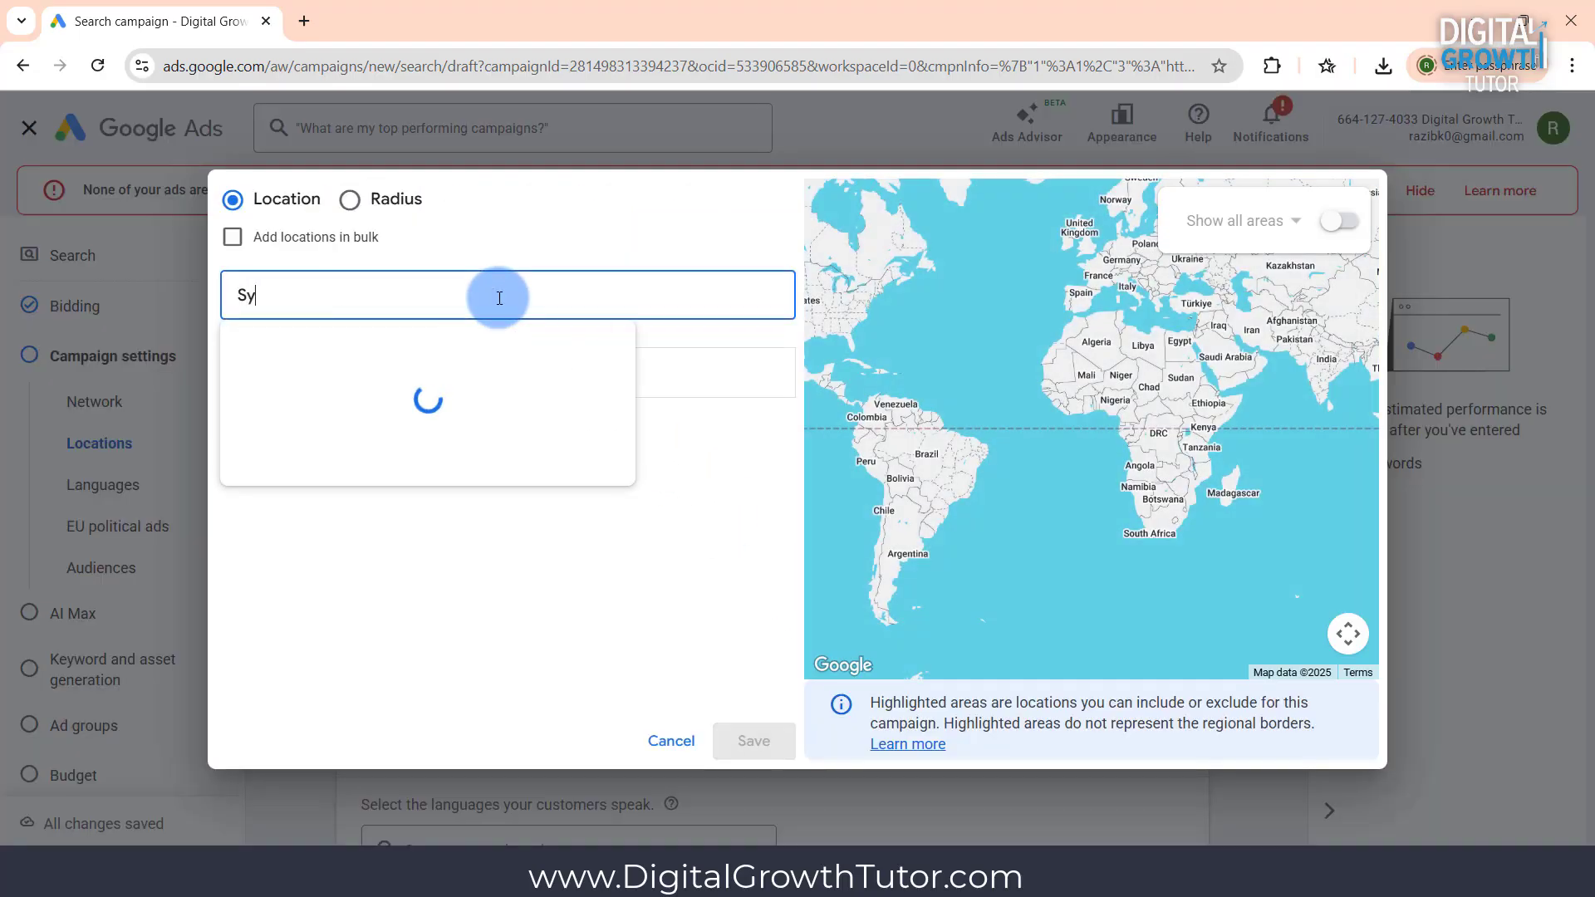
type("dney")
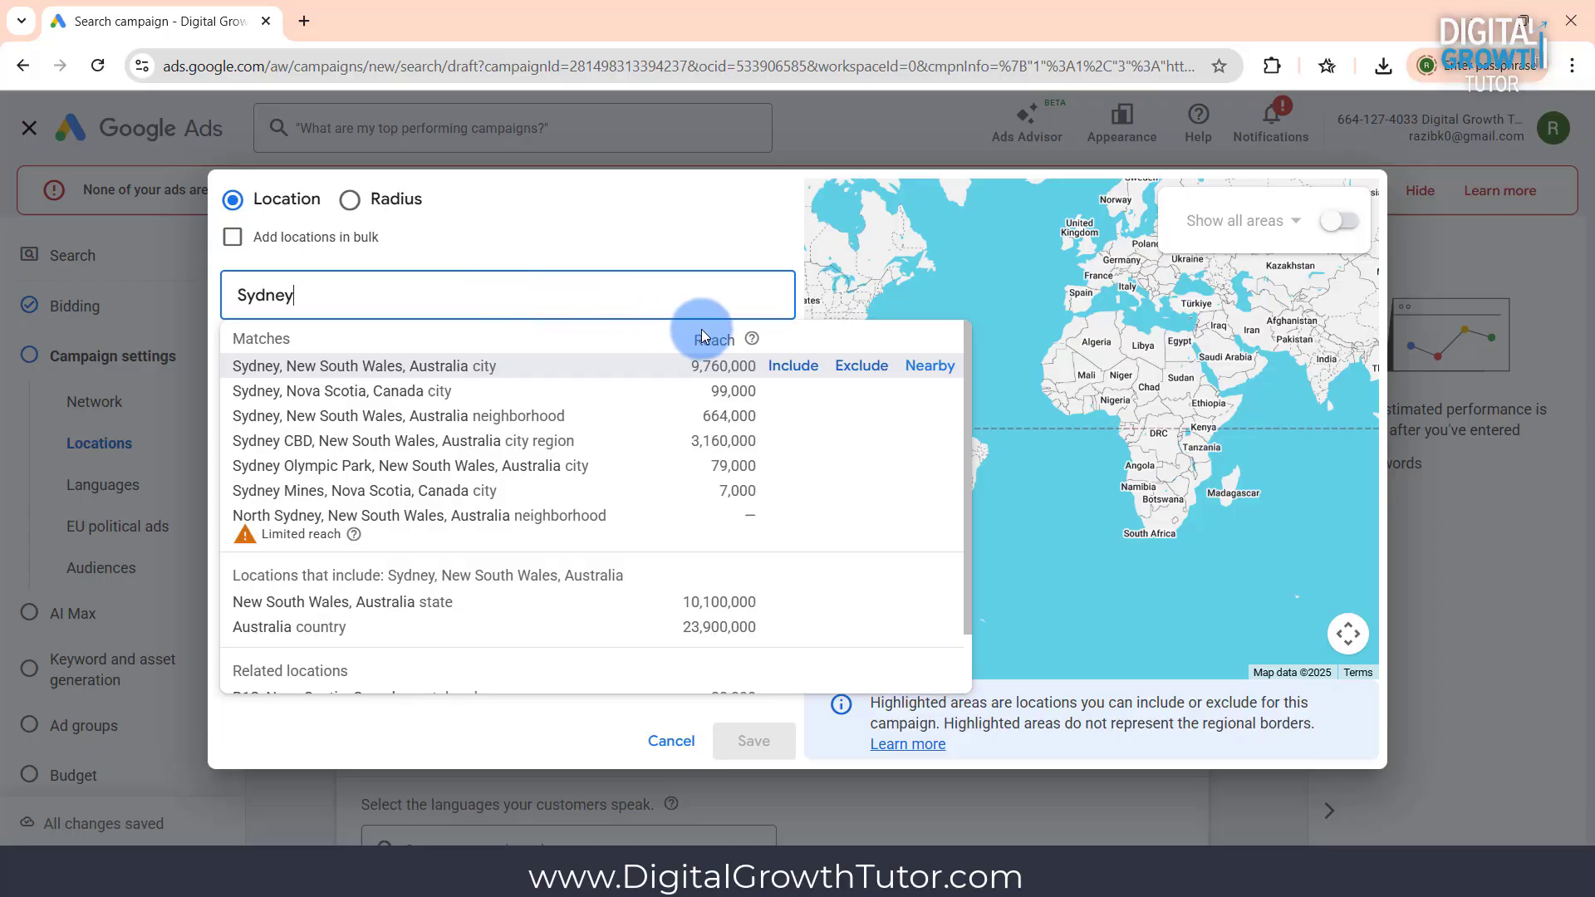
left_click(793, 365)
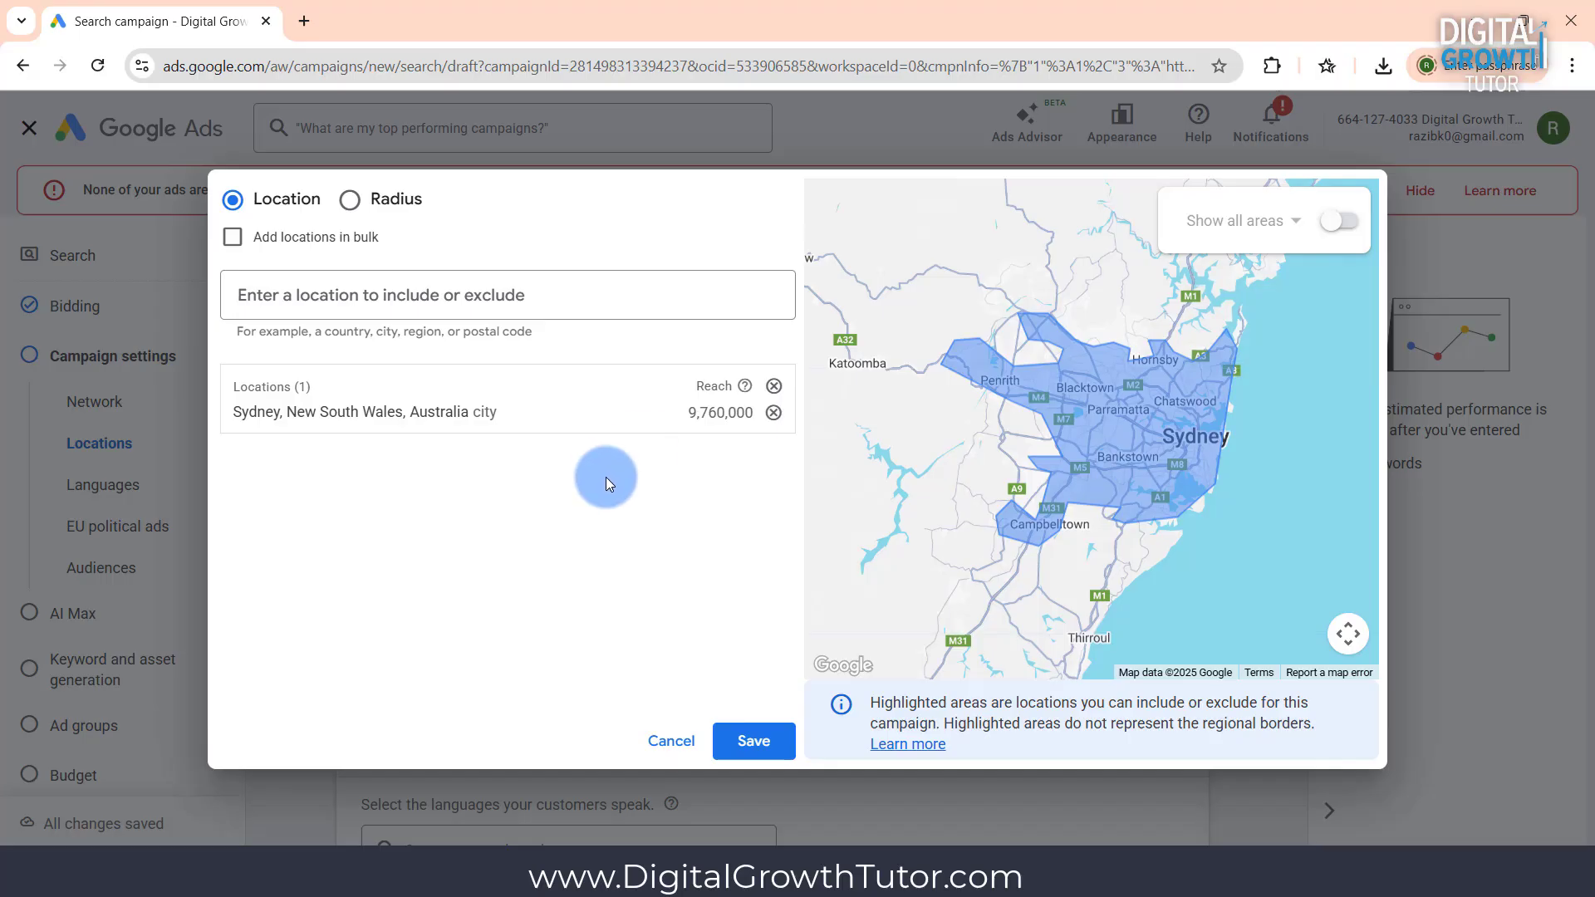
left_click(754, 740)
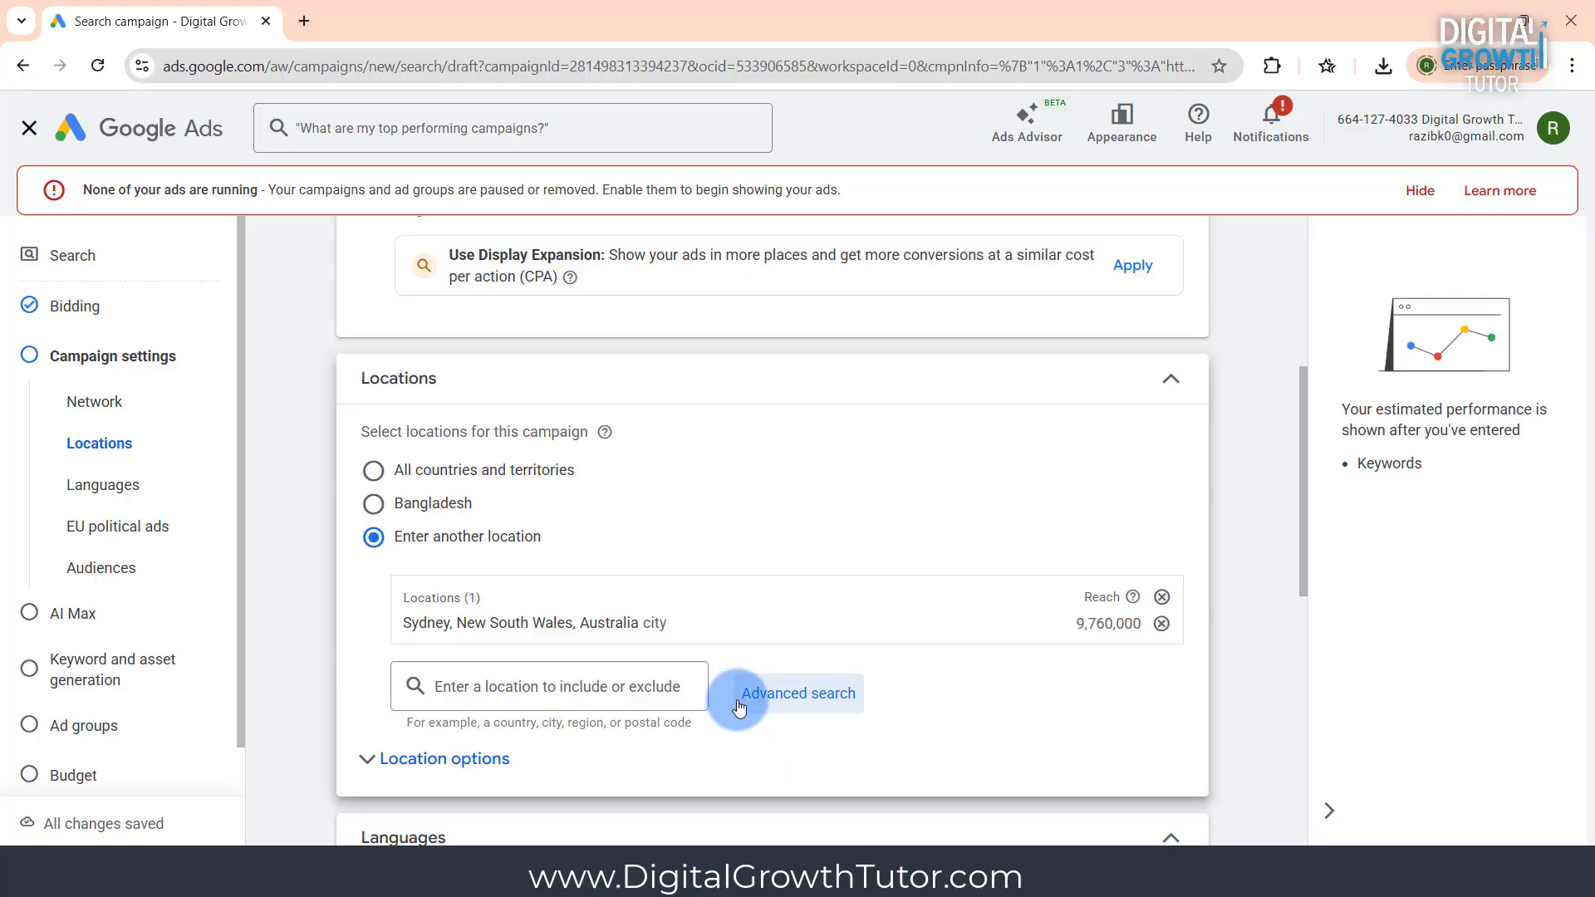
Restrict the location targeting to Presence: People in or regularly in your included locations
scroll(709, 506, "down", 1)
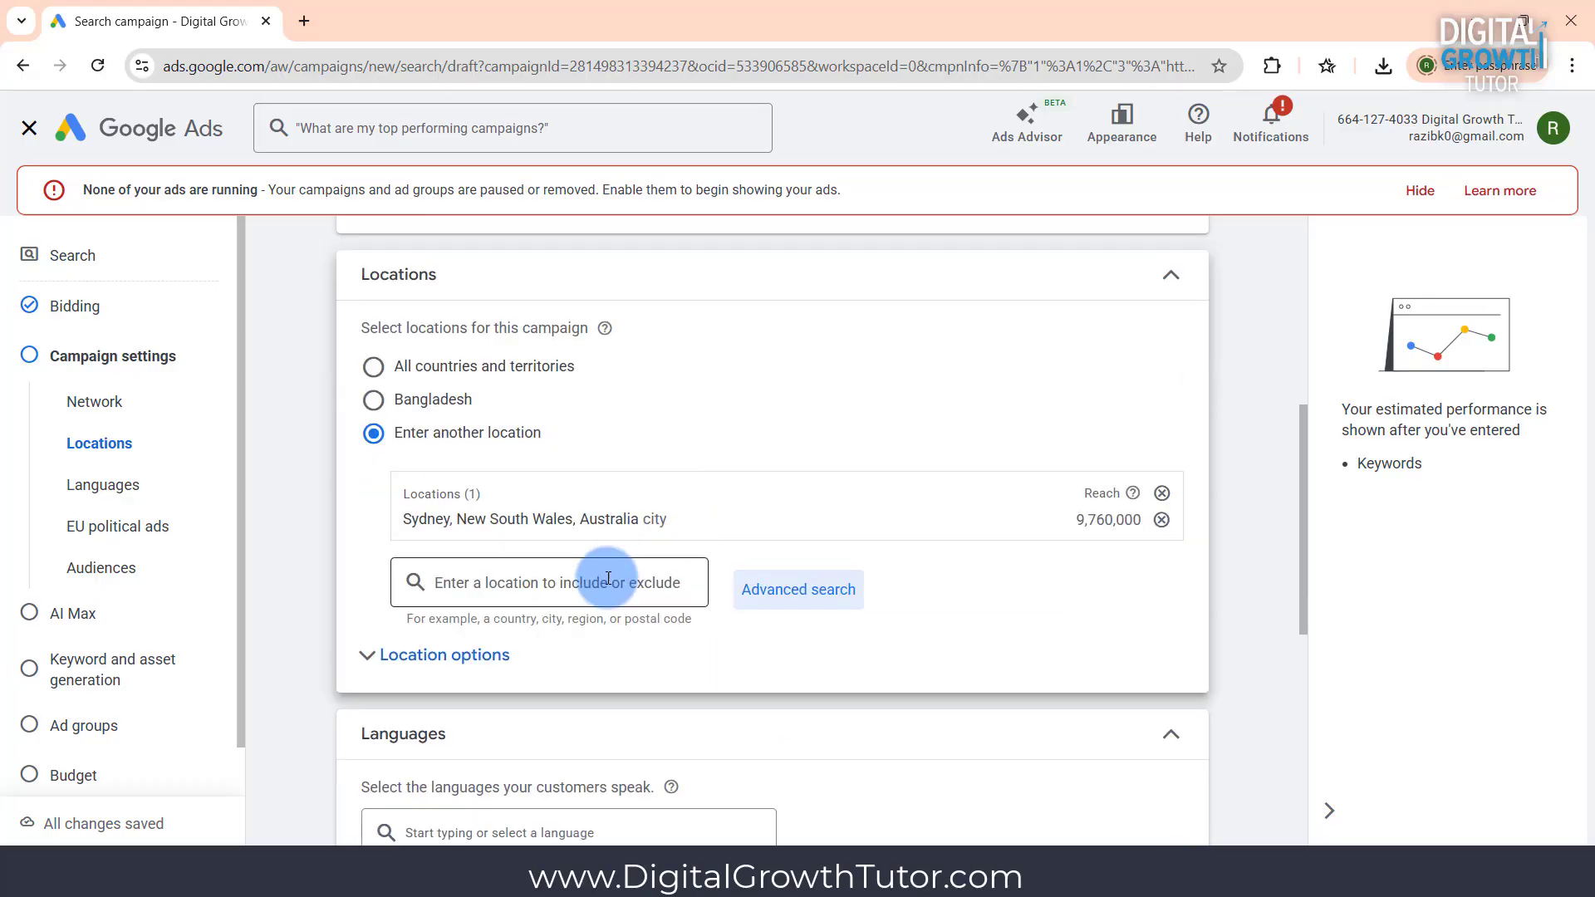
left_click(461, 662)
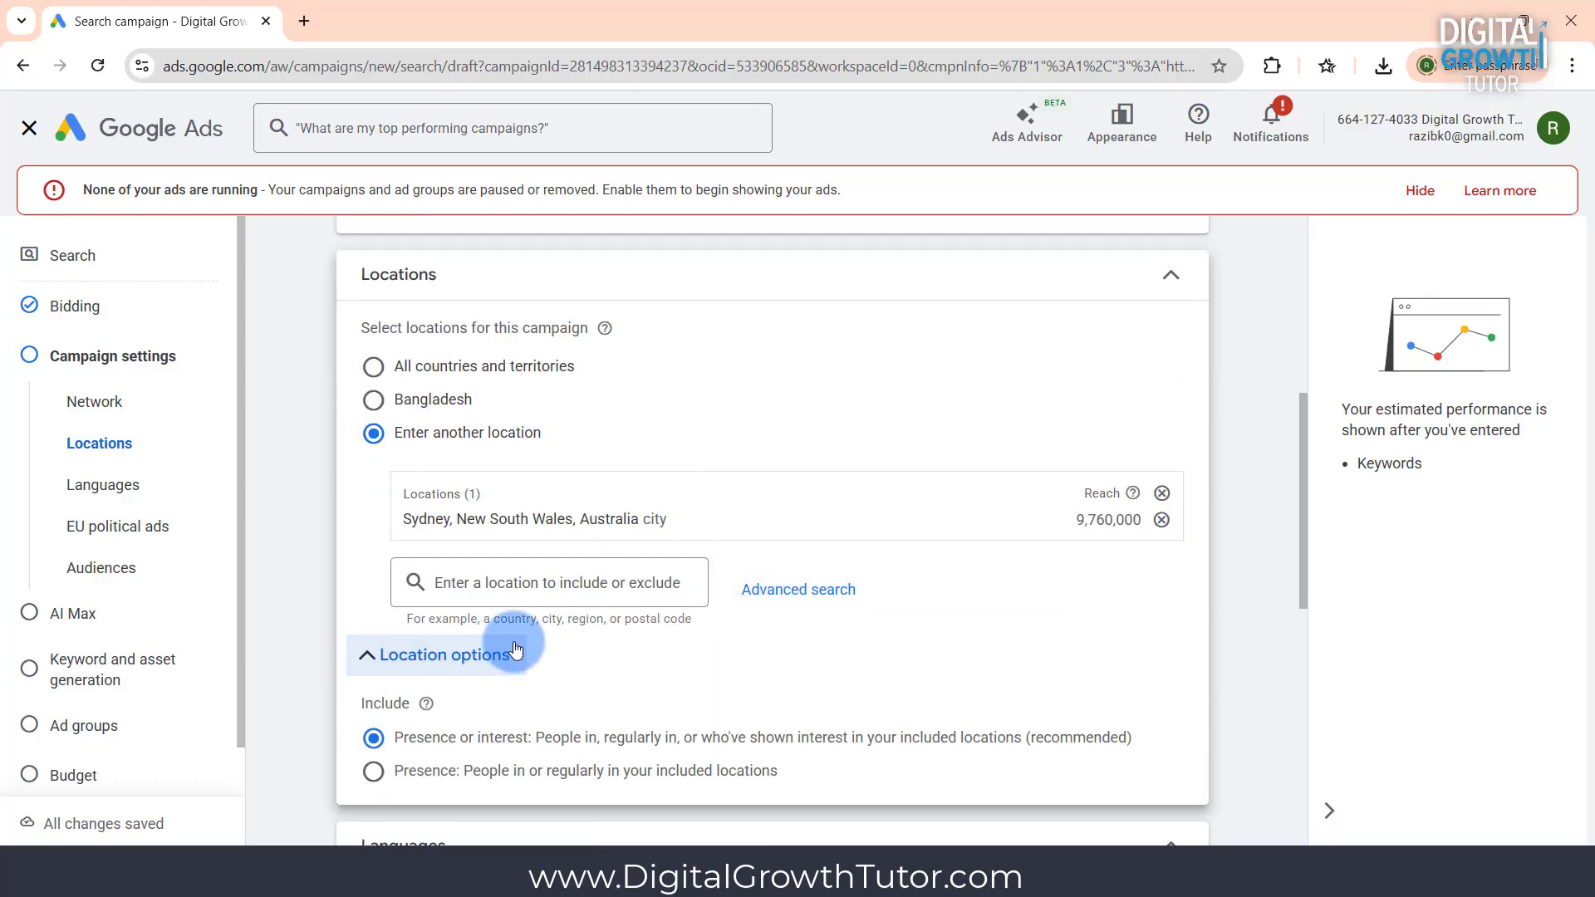
scroll(511, 652, "down", 1)
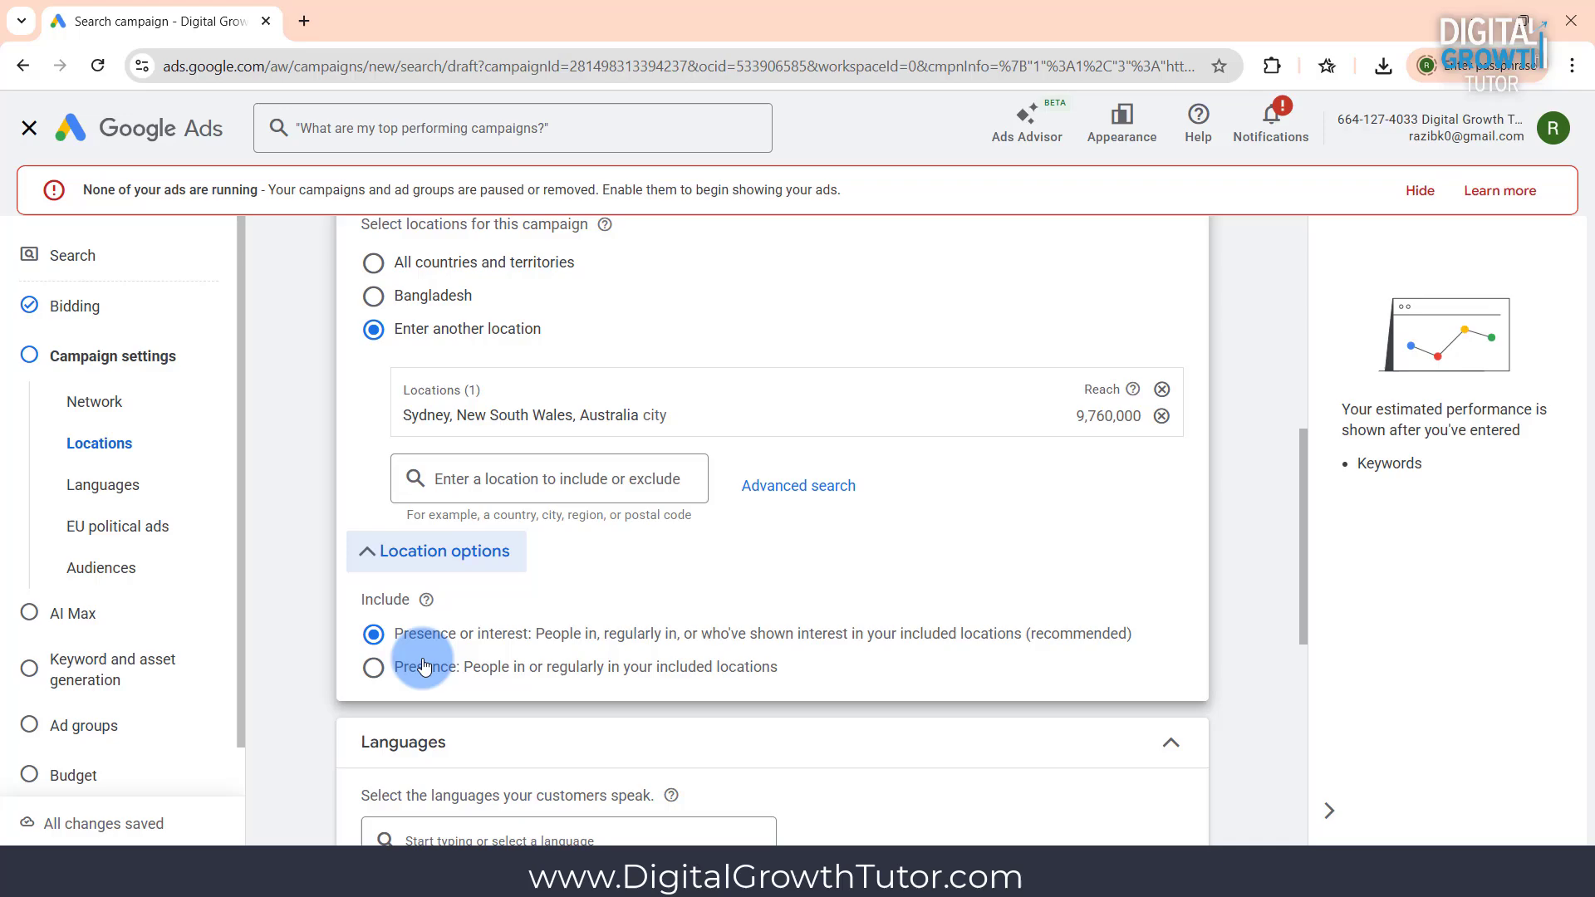
left_click(373, 674)
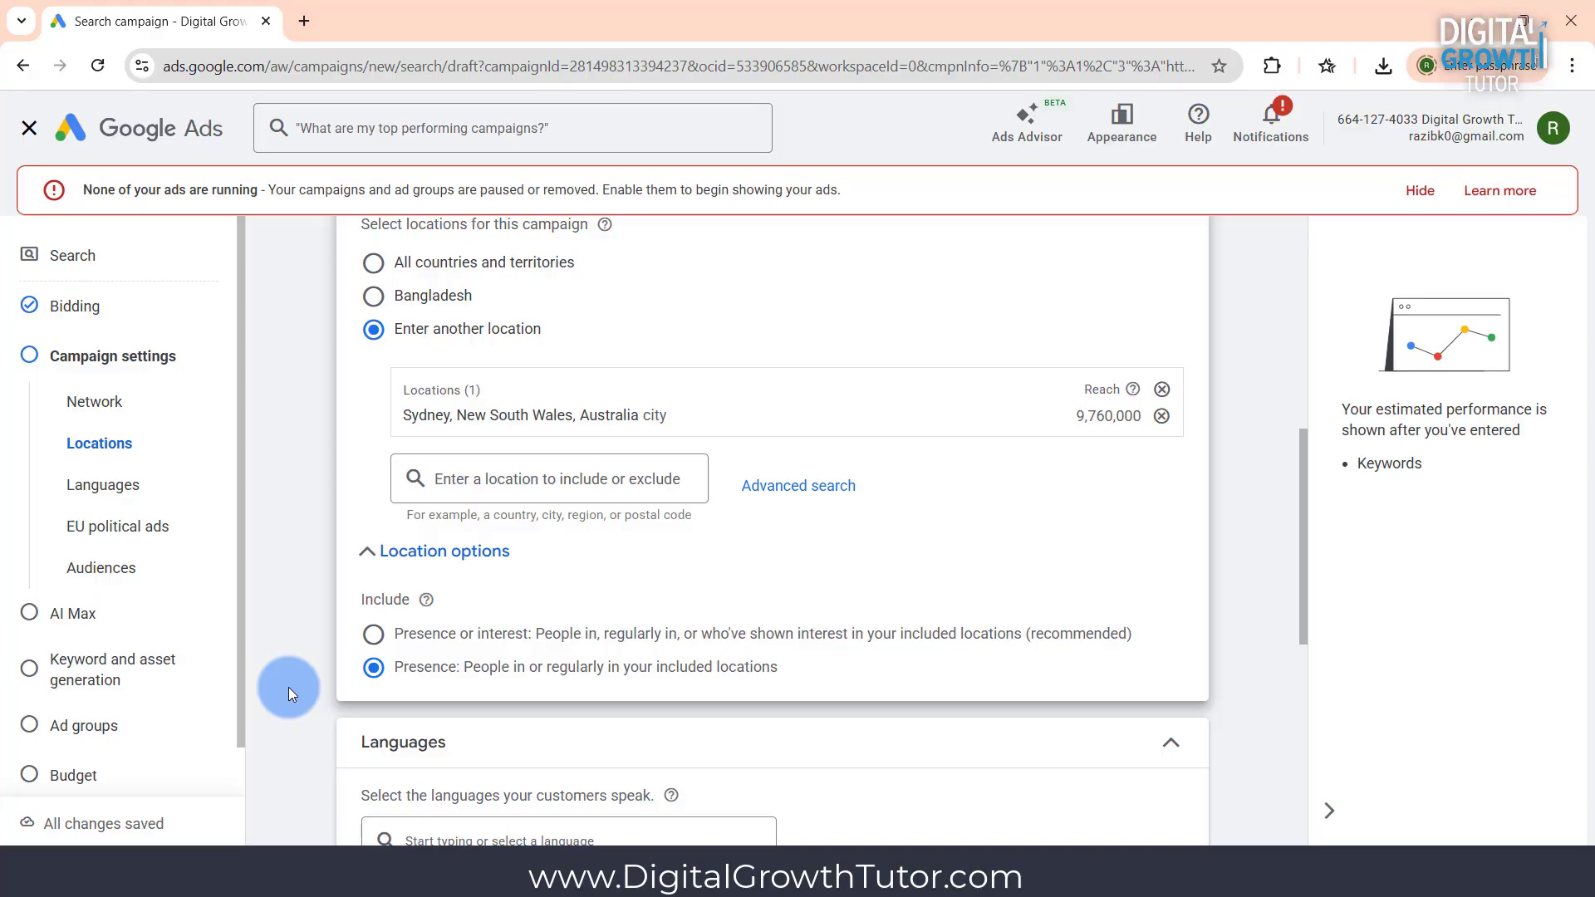
Declare that the campaign doesn't have EU political ads and continue to the AI Max settings
scroll(288, 688, "down", 2)
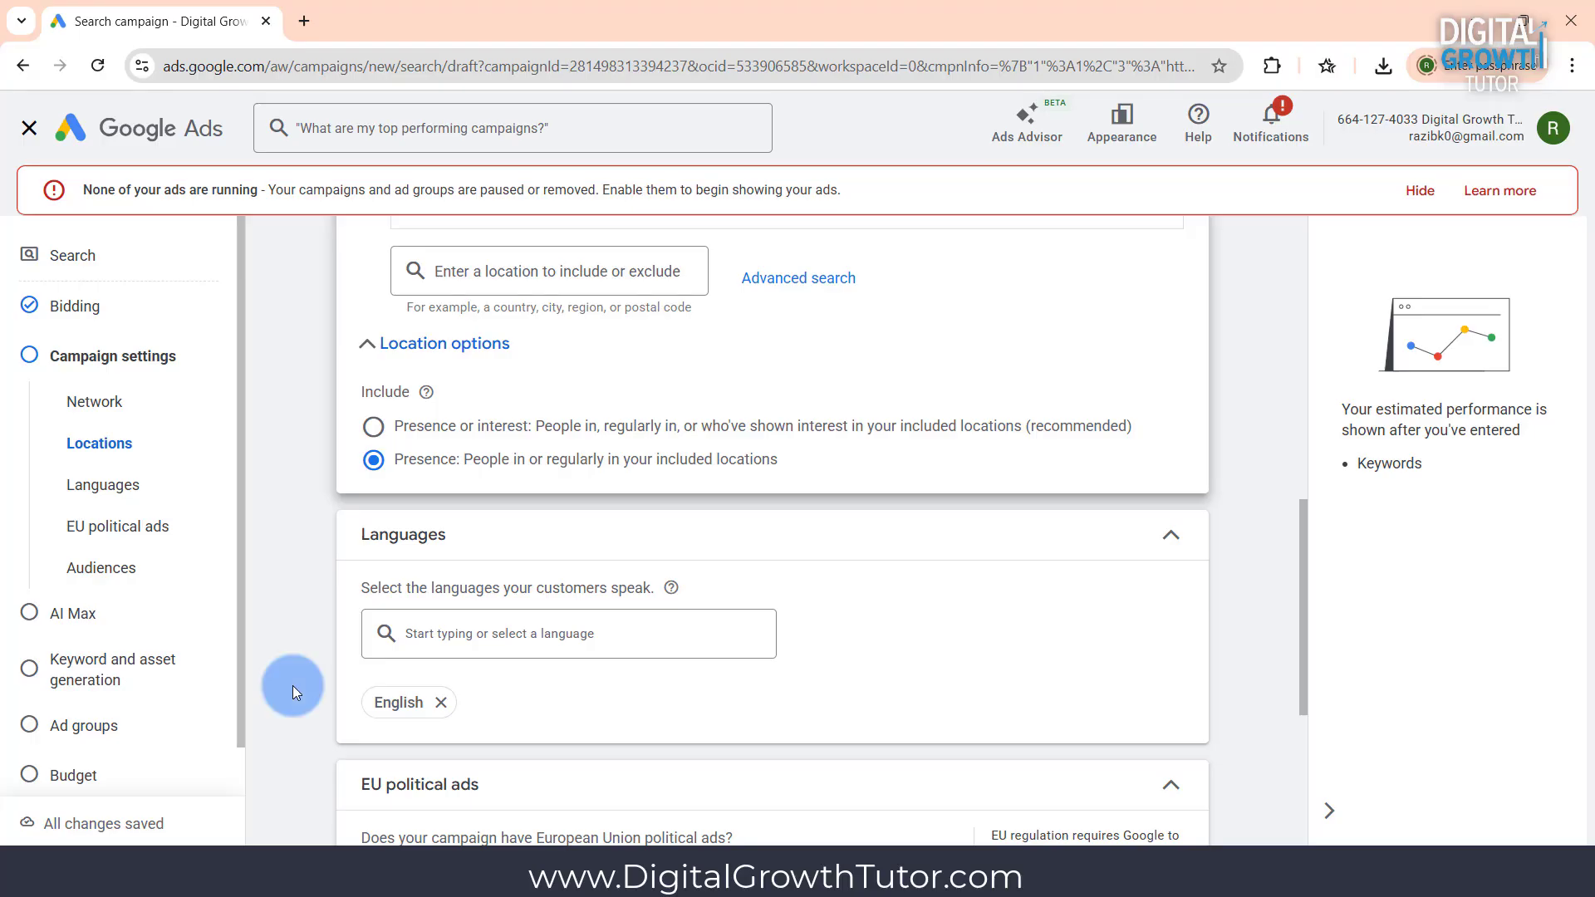
scroll(293, 685, "down", 1)
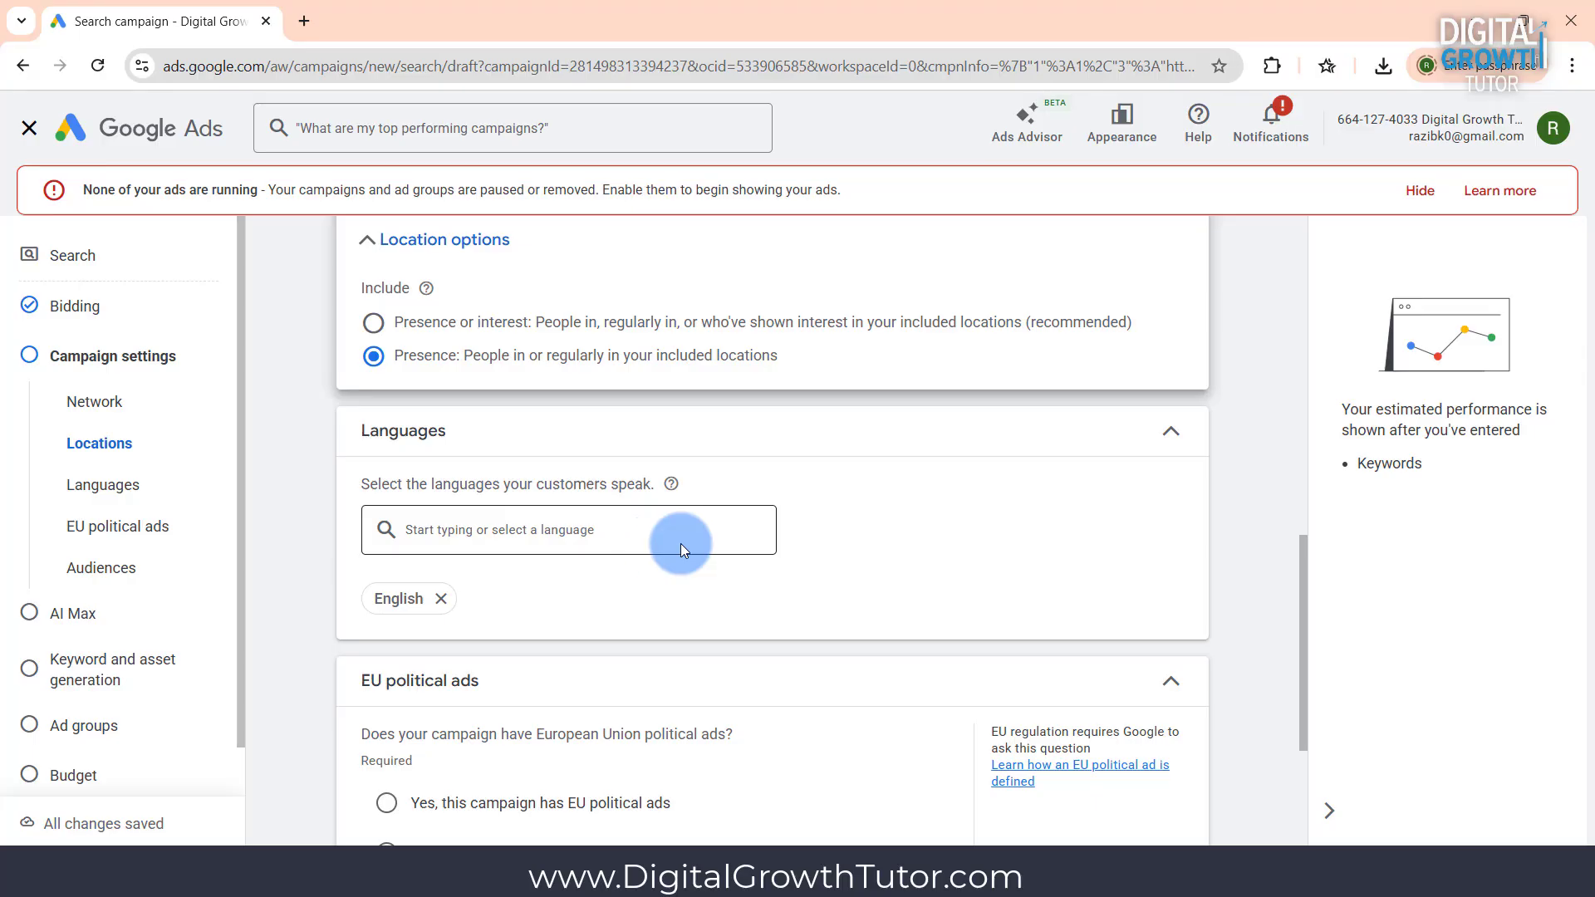
scroll(680, 543, "down", 2)
scroll(680, 543, "down", 1)
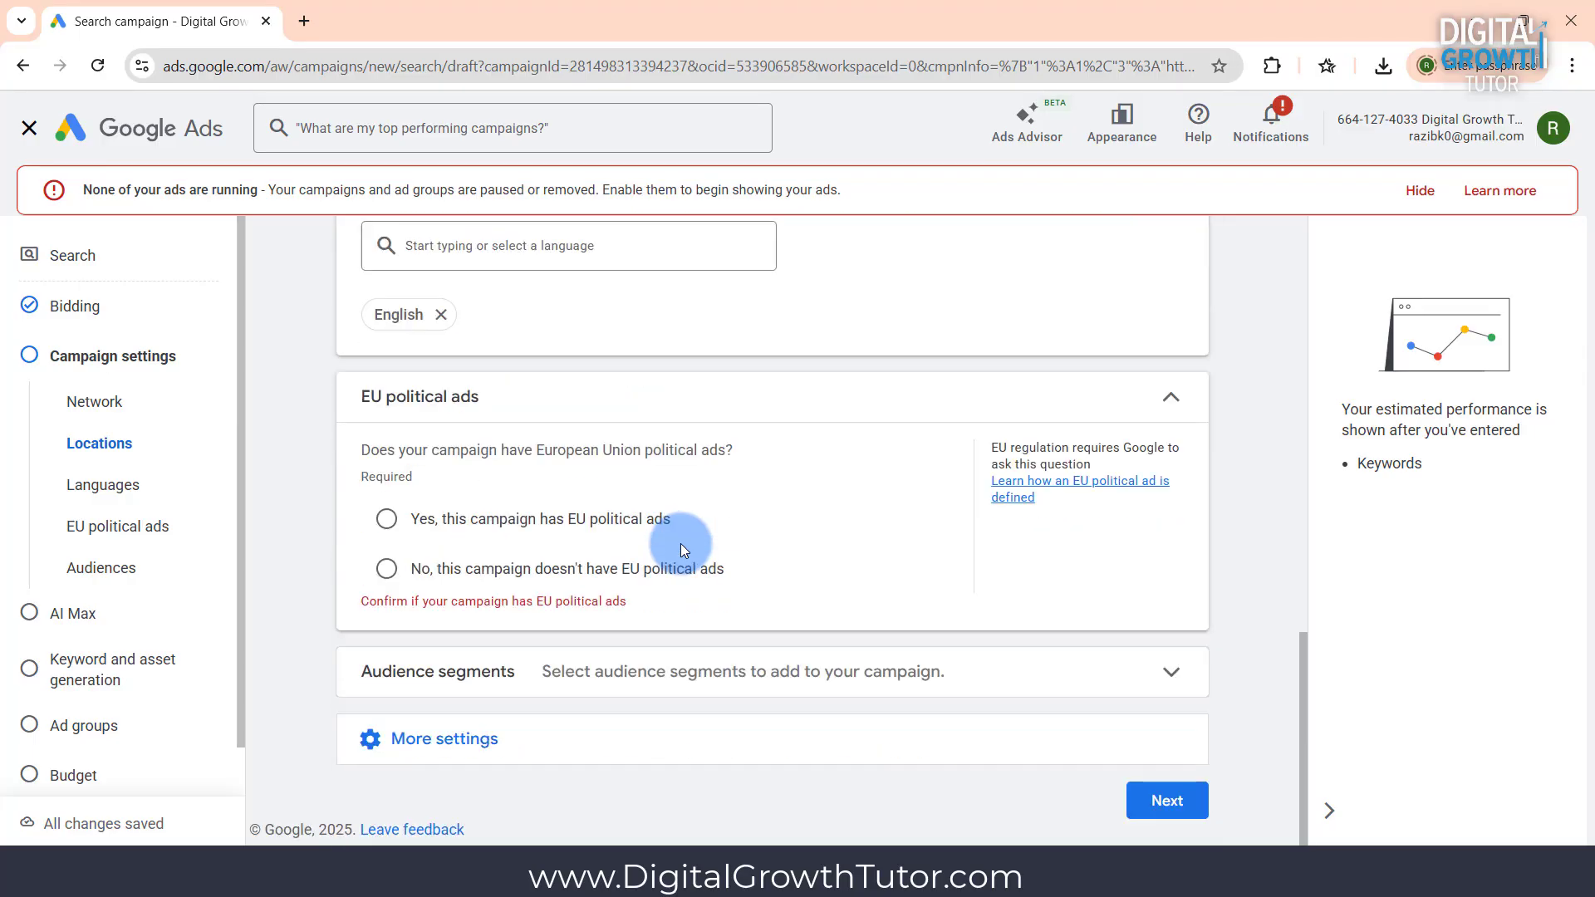
left_click(384, 569)
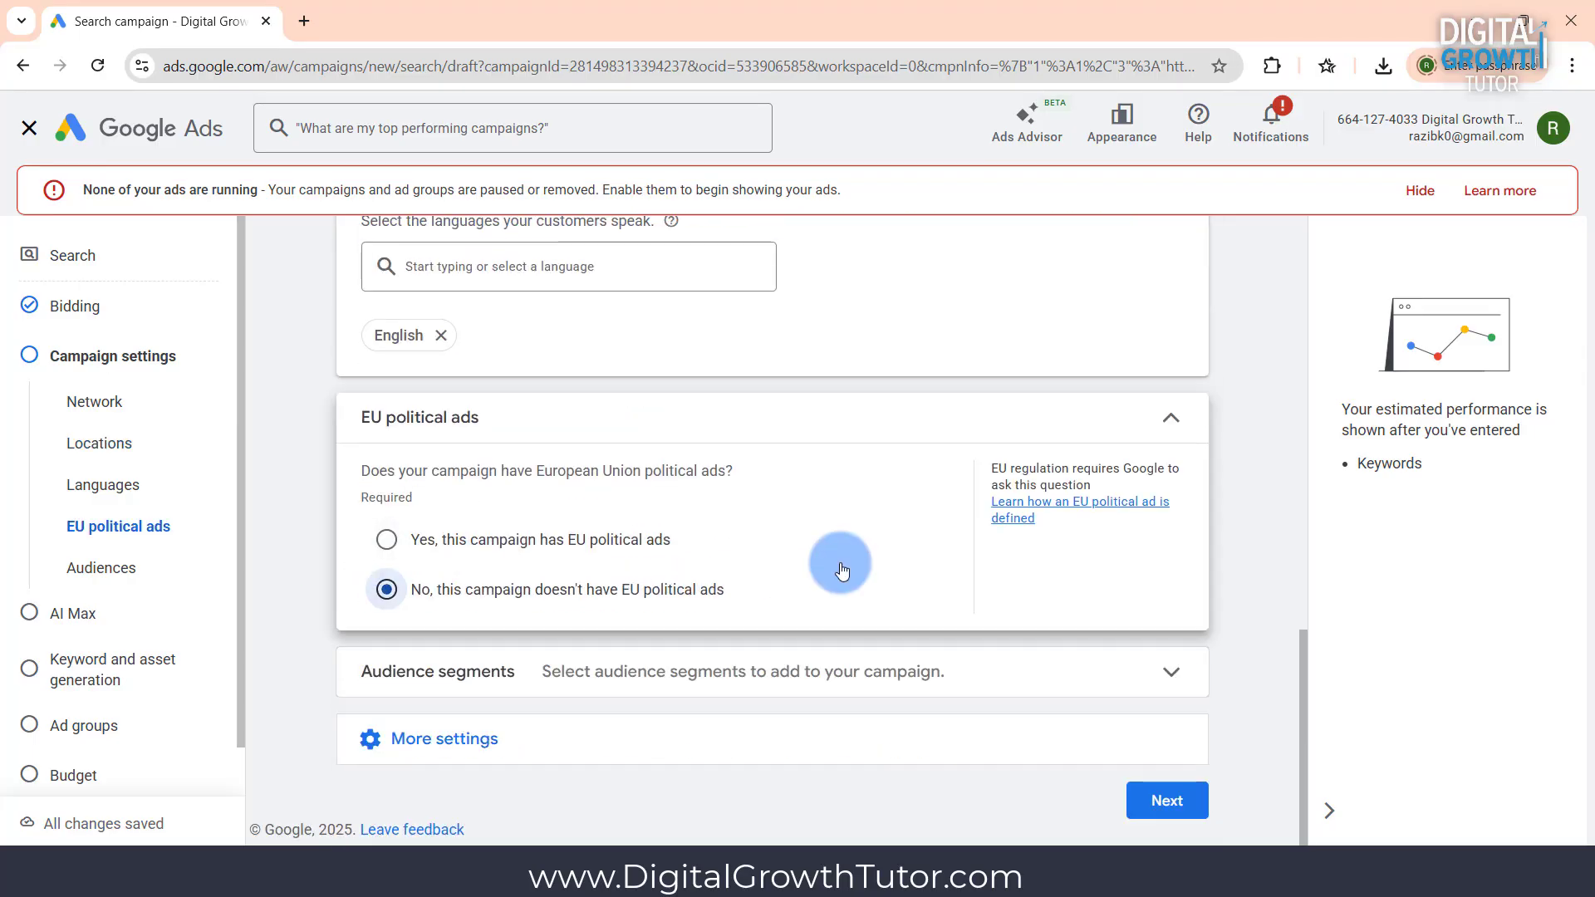
left_click(1167, 793)
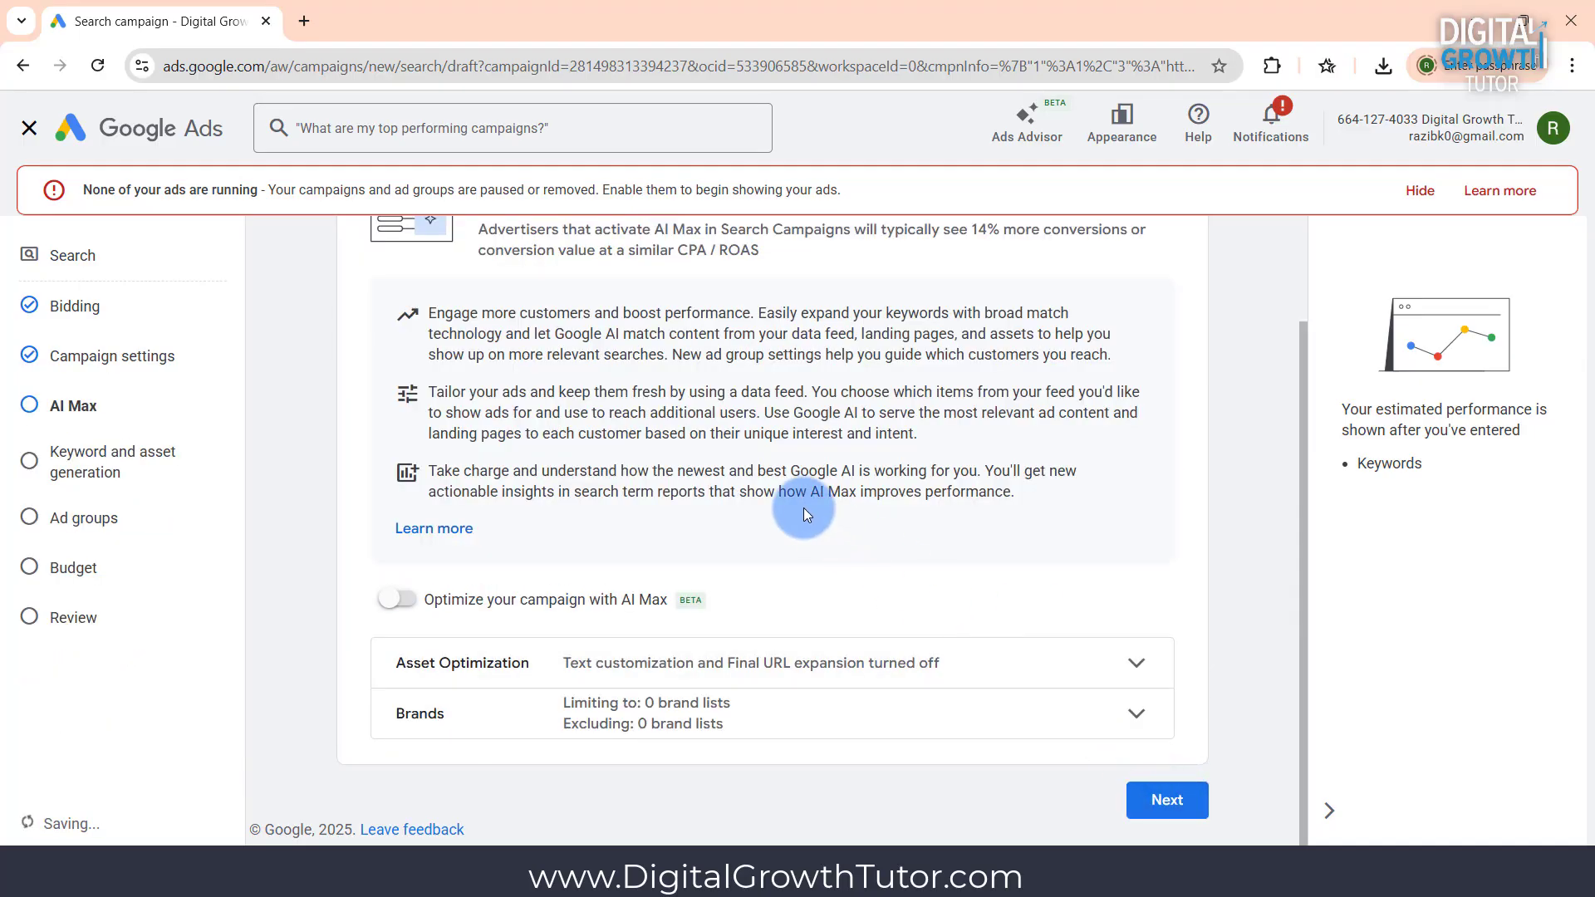
Review the AI Max for Search campaigns information, leave the optimization off, and continue to keyword and asset generation
scroll(804, 507, "up", 1)
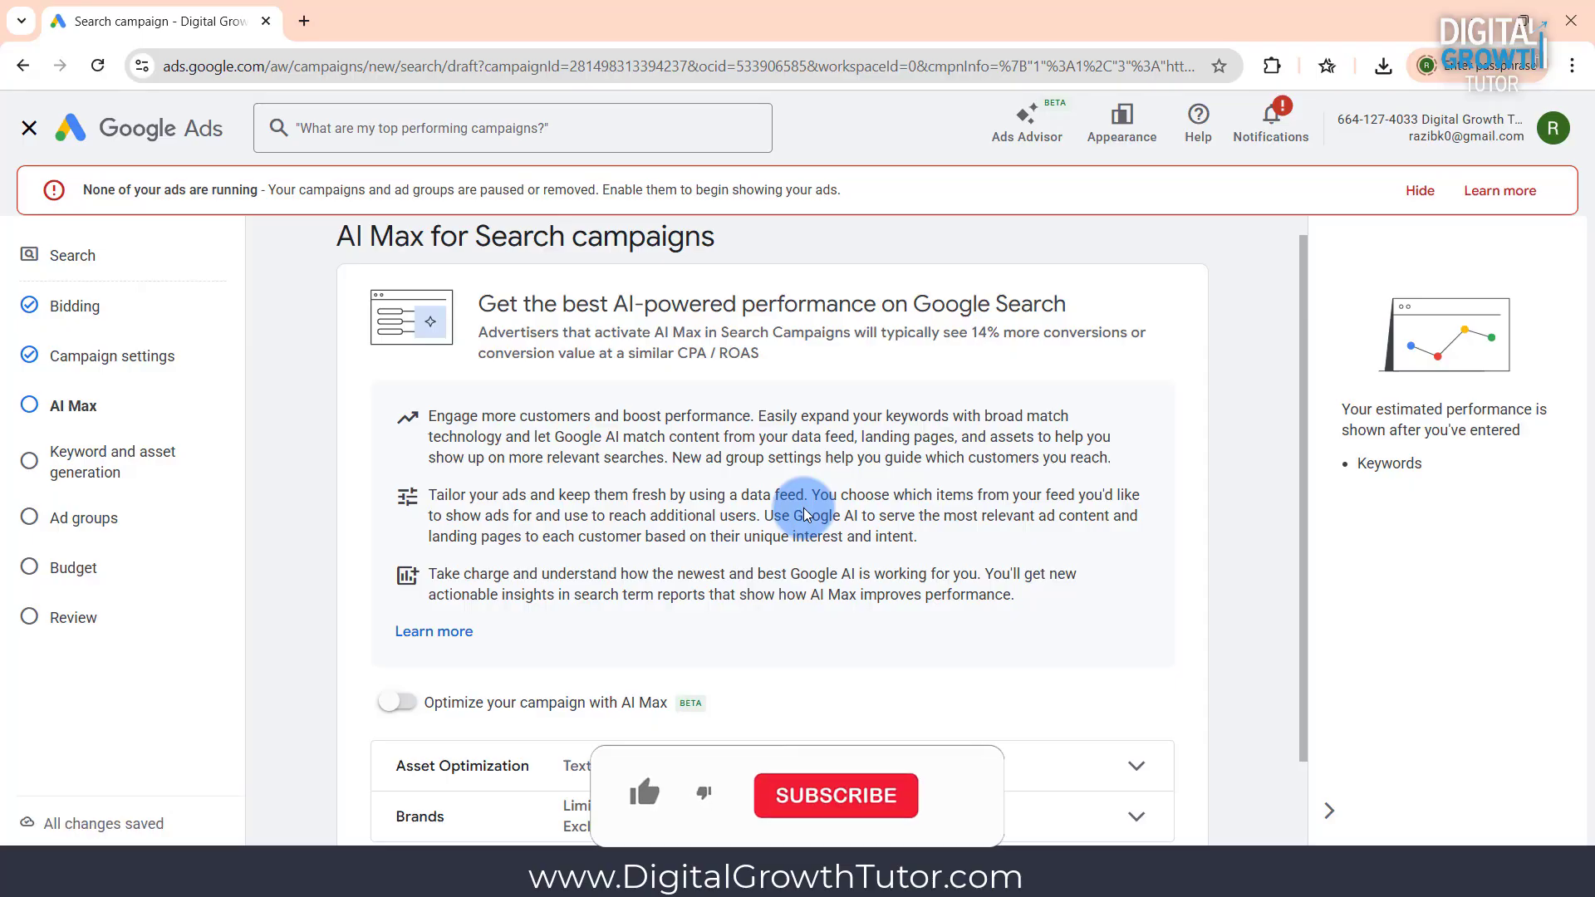
scroll(804, 513, "down", 1)
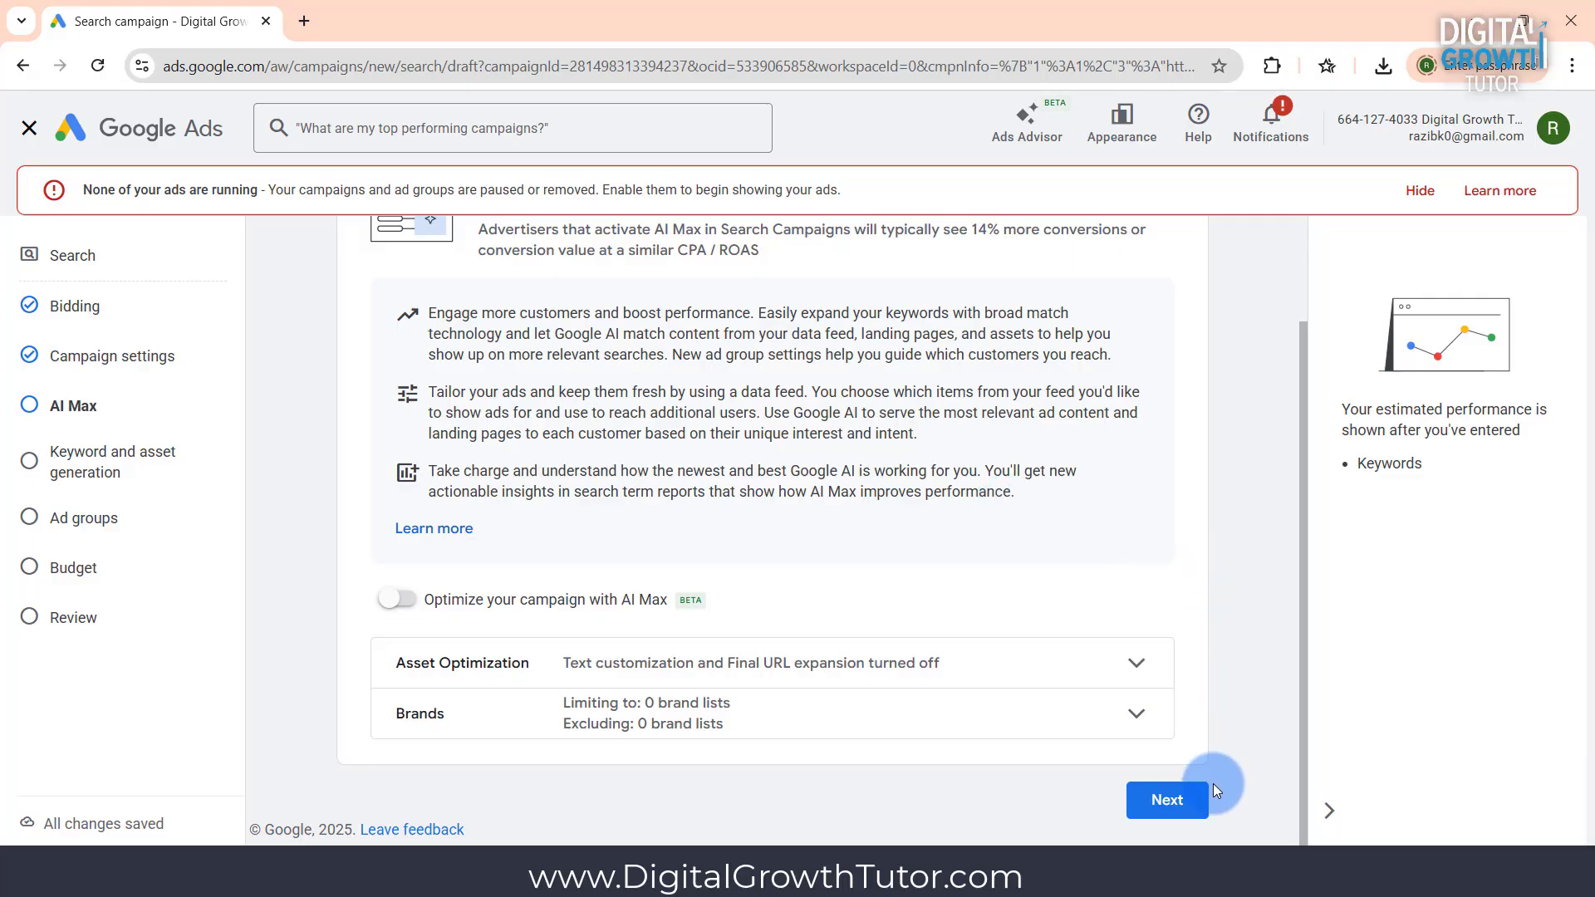
left_click(1173, 802)
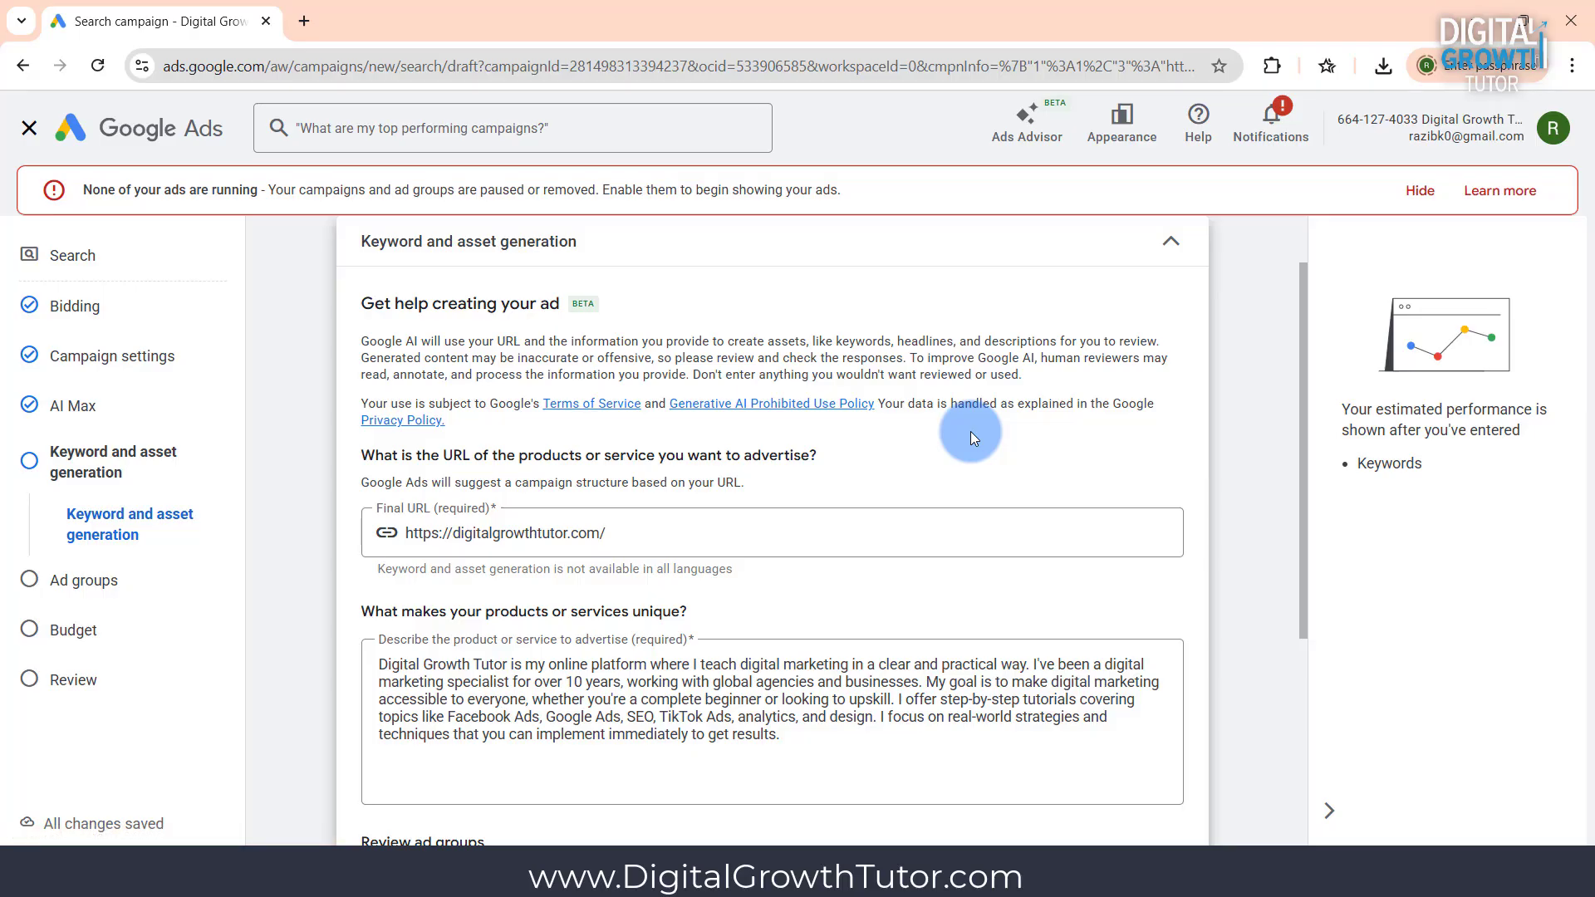
Review the final URL, service description and suggested ad group, then generate the keywords and ad assets
scroll(971, 431, "down", 1)
scroll(972, 431, "down", 3)
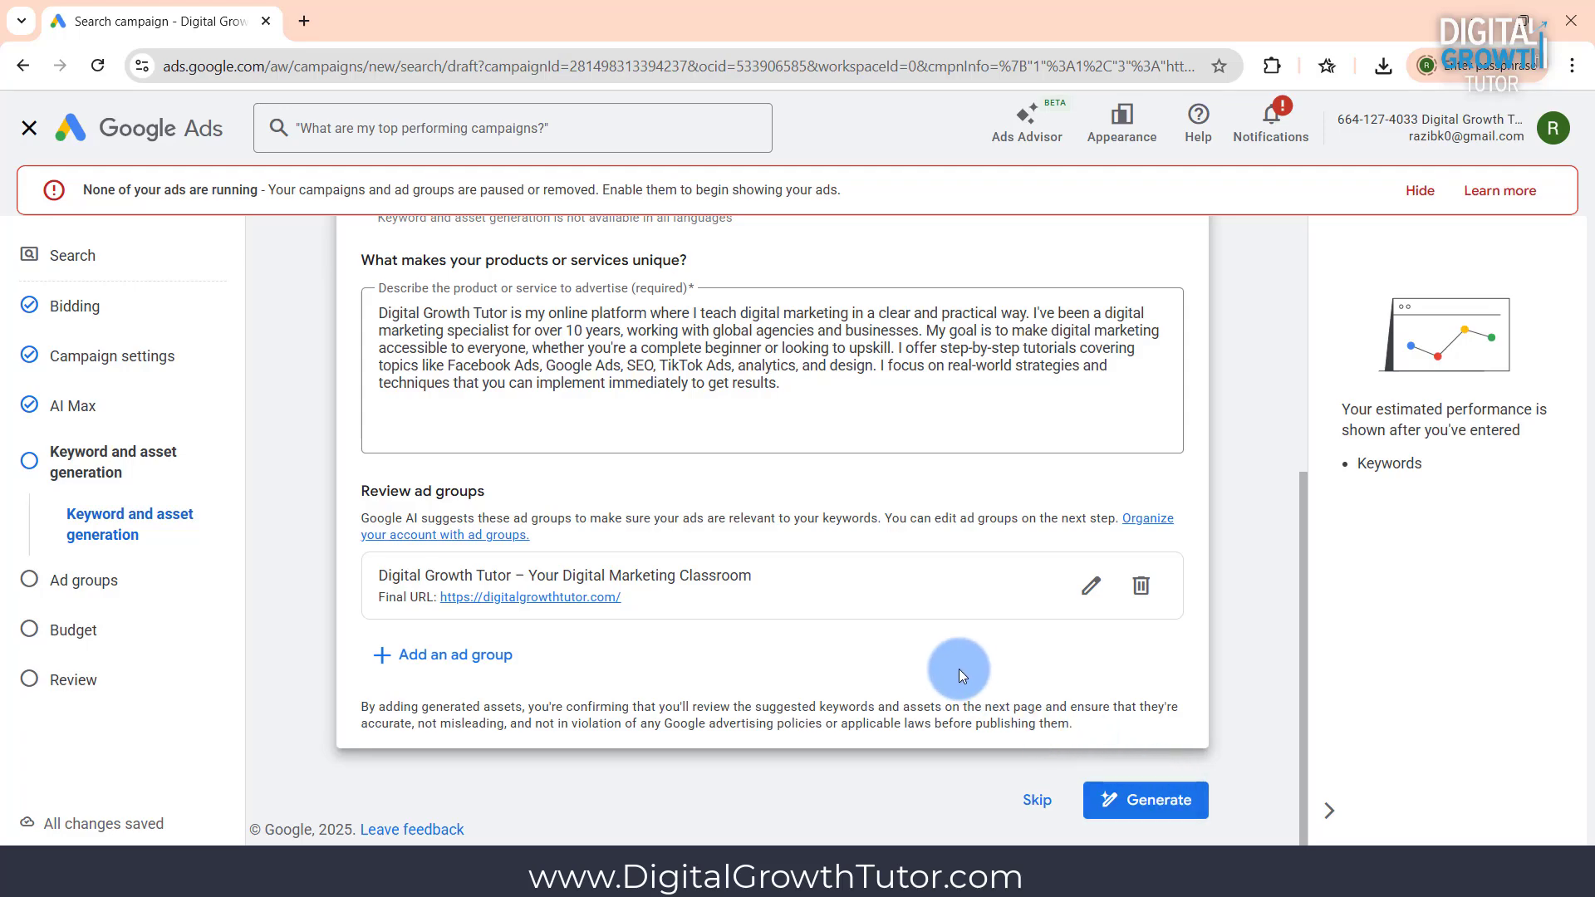
scroll(957, 669, "up", 1)
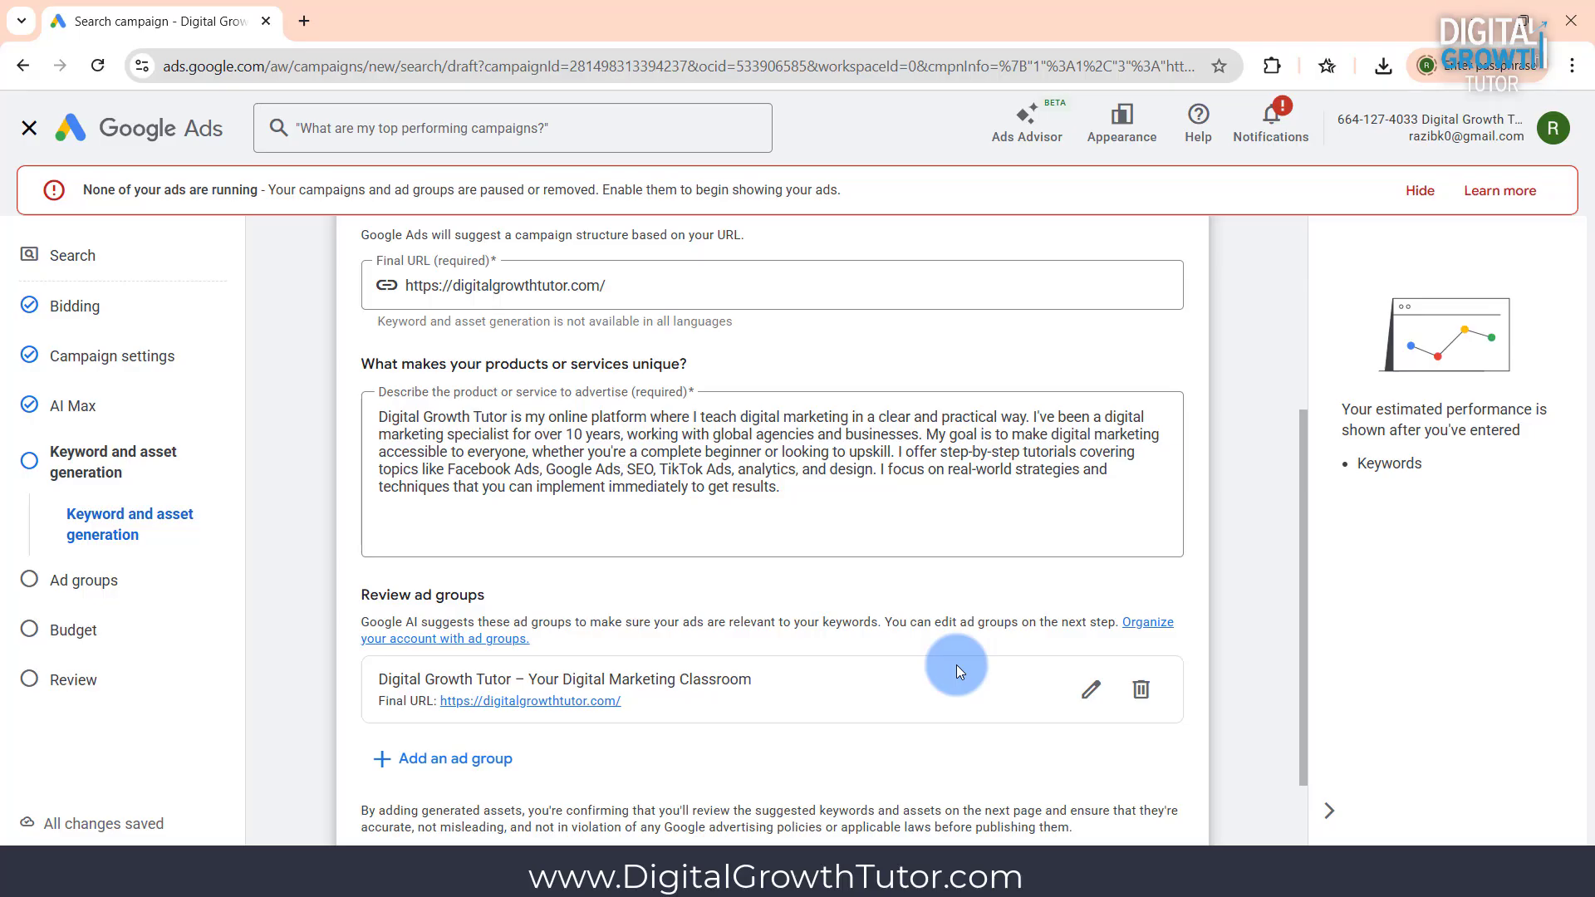
scroll(963, 669, "down", 1)
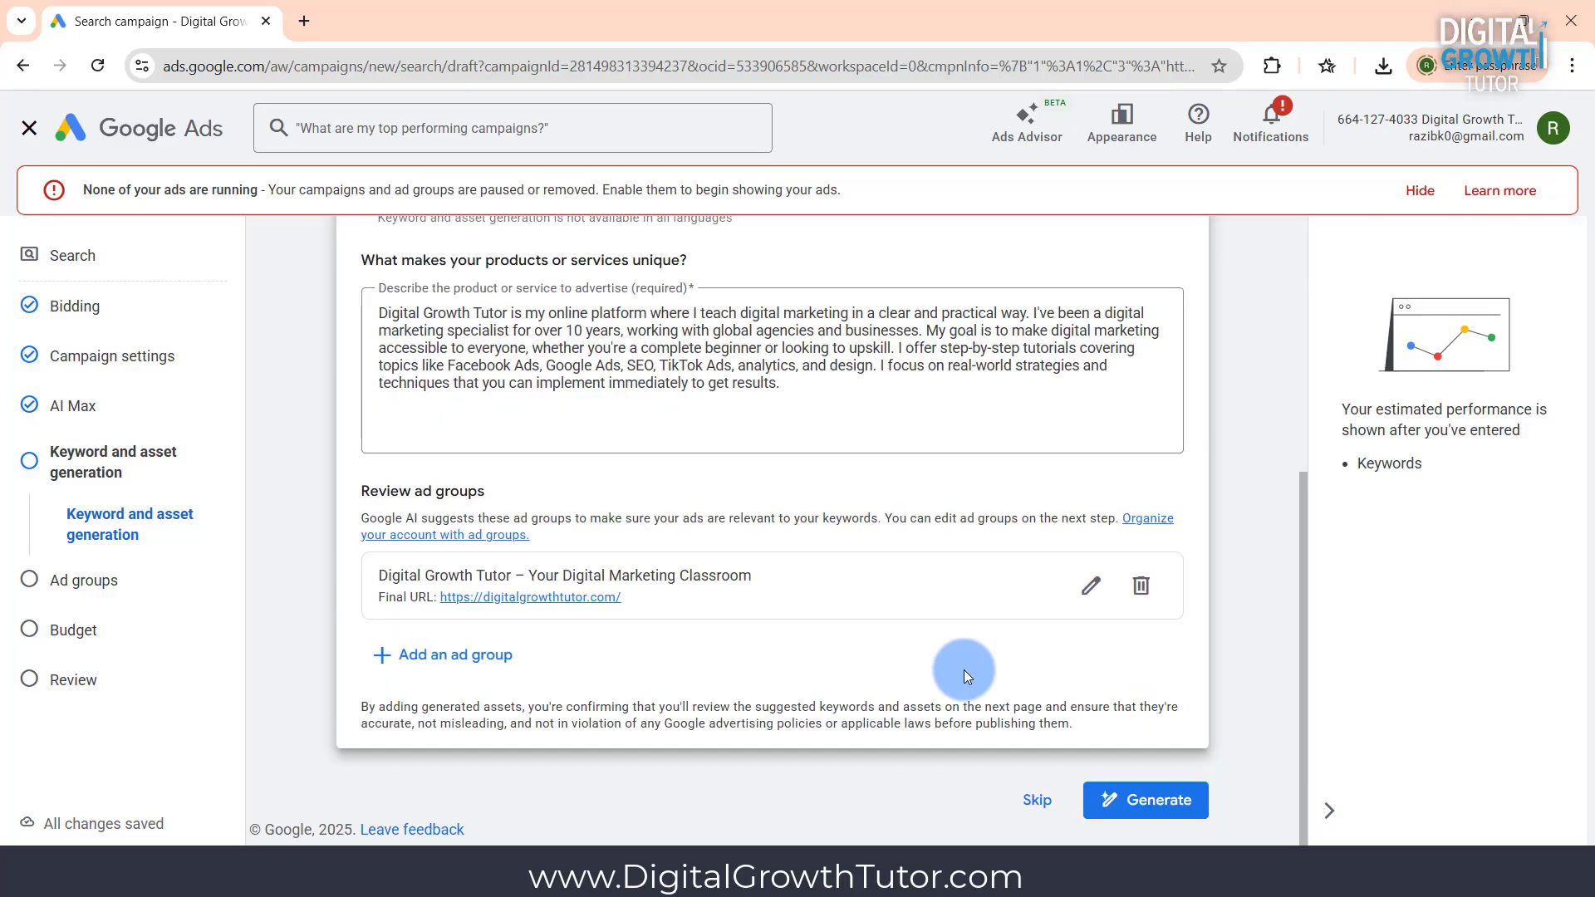
left_click(1138, 800)
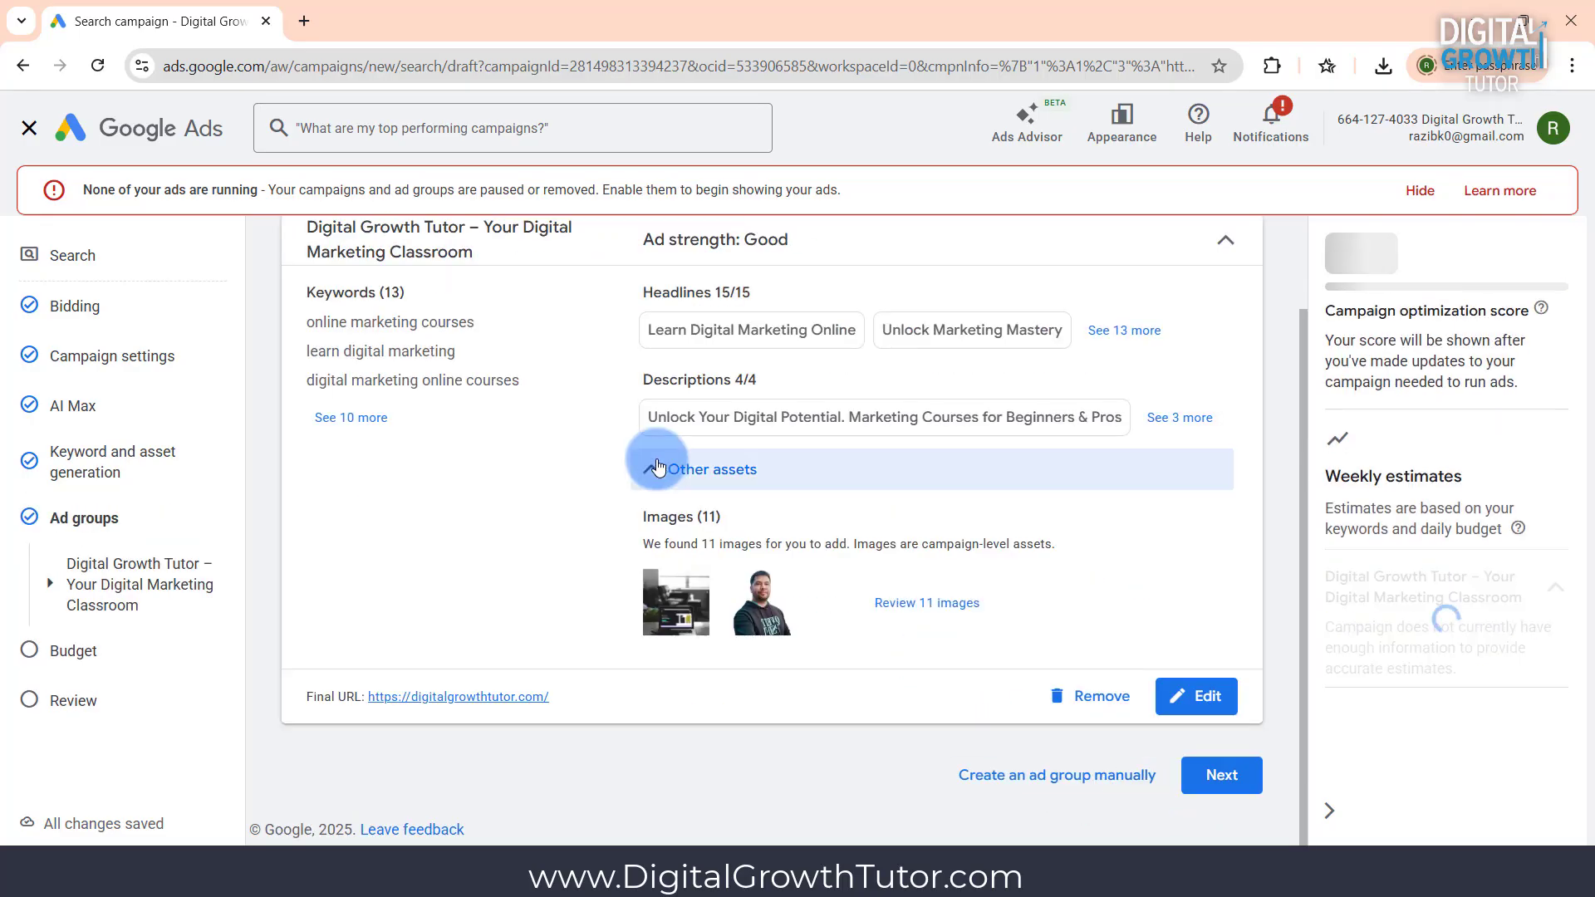
Expand the full list of generated keywords for the ad group, then continue to the budget settings
scroll(800, 473, "down", 1)
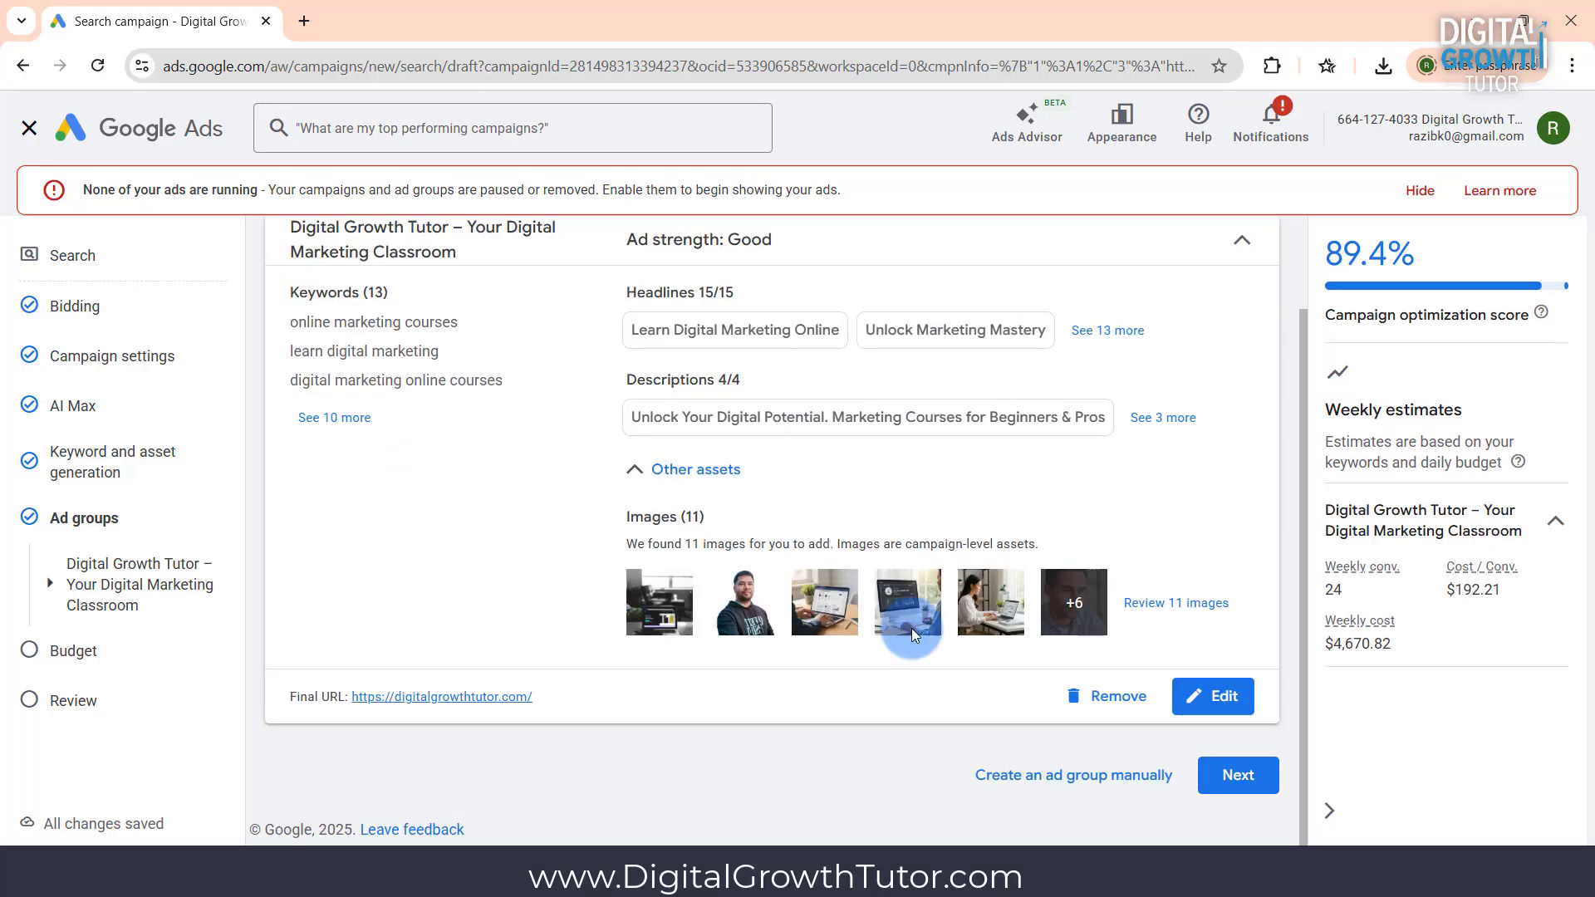
left_click(335, 416)
scroll(1023, 462, "down", 1)
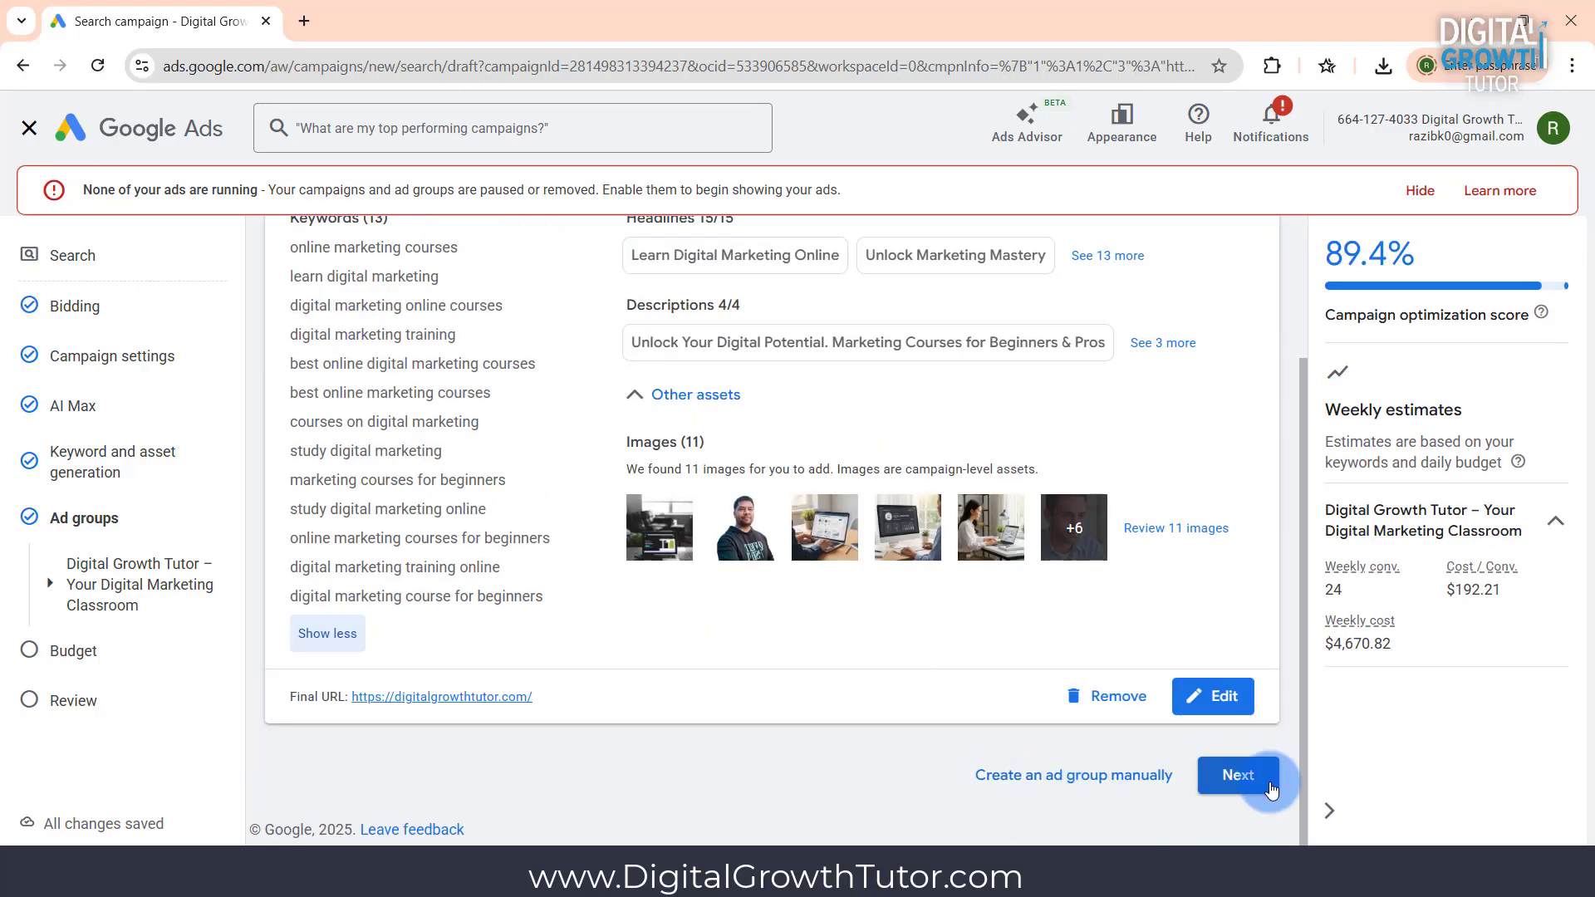
left_click(1242, 777)
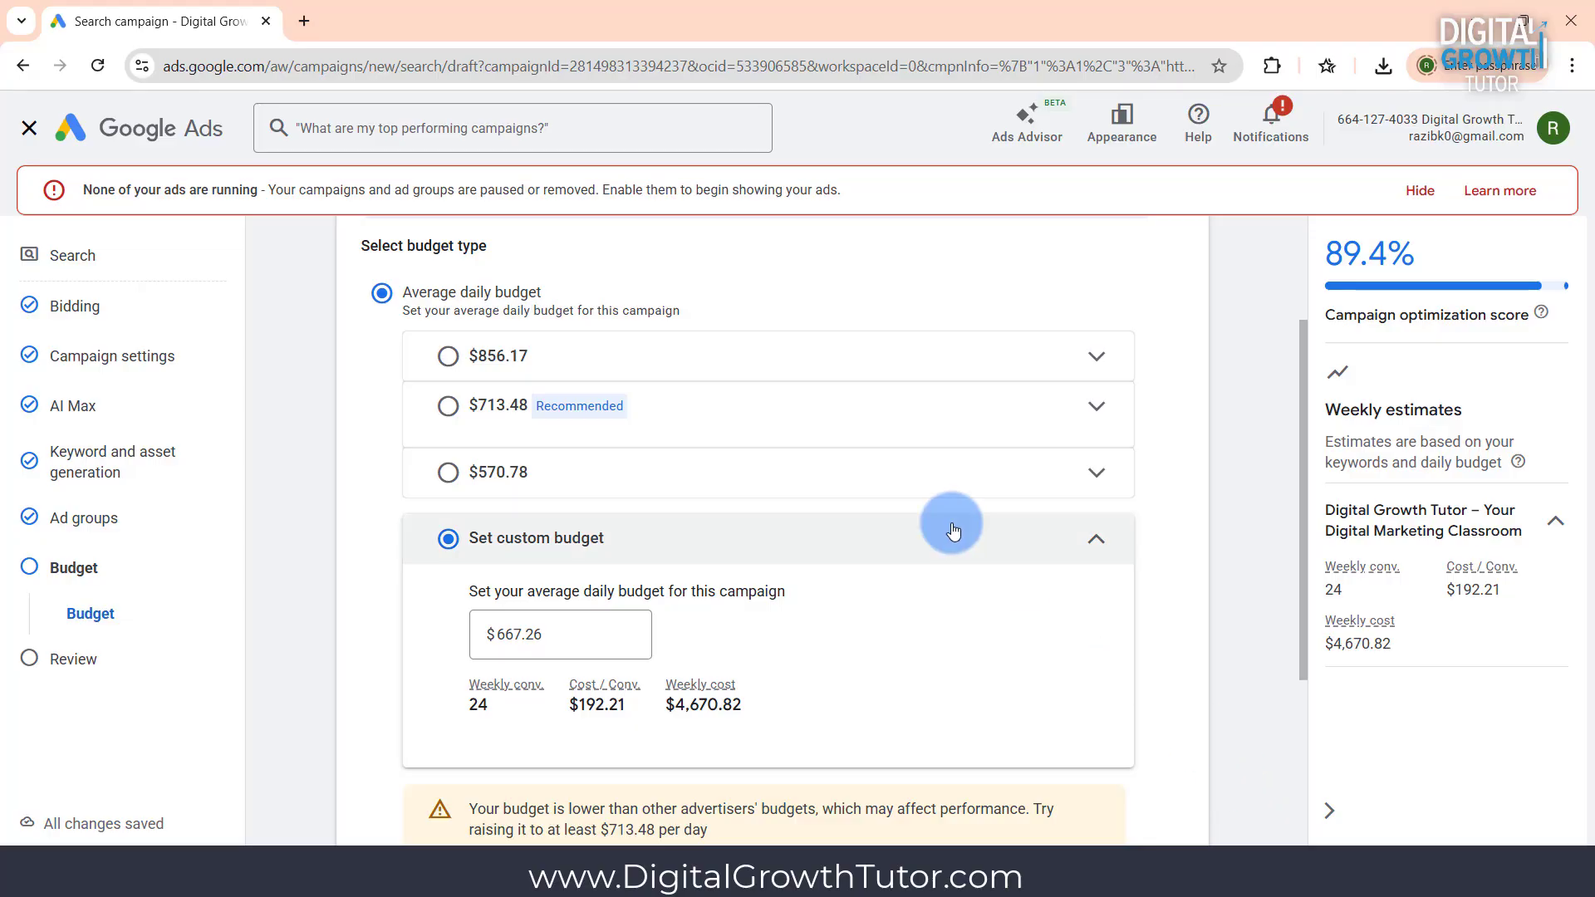
Set a custom average daily budget of $10.00 and proceed to the campaign review summary
left_click(617, 634)
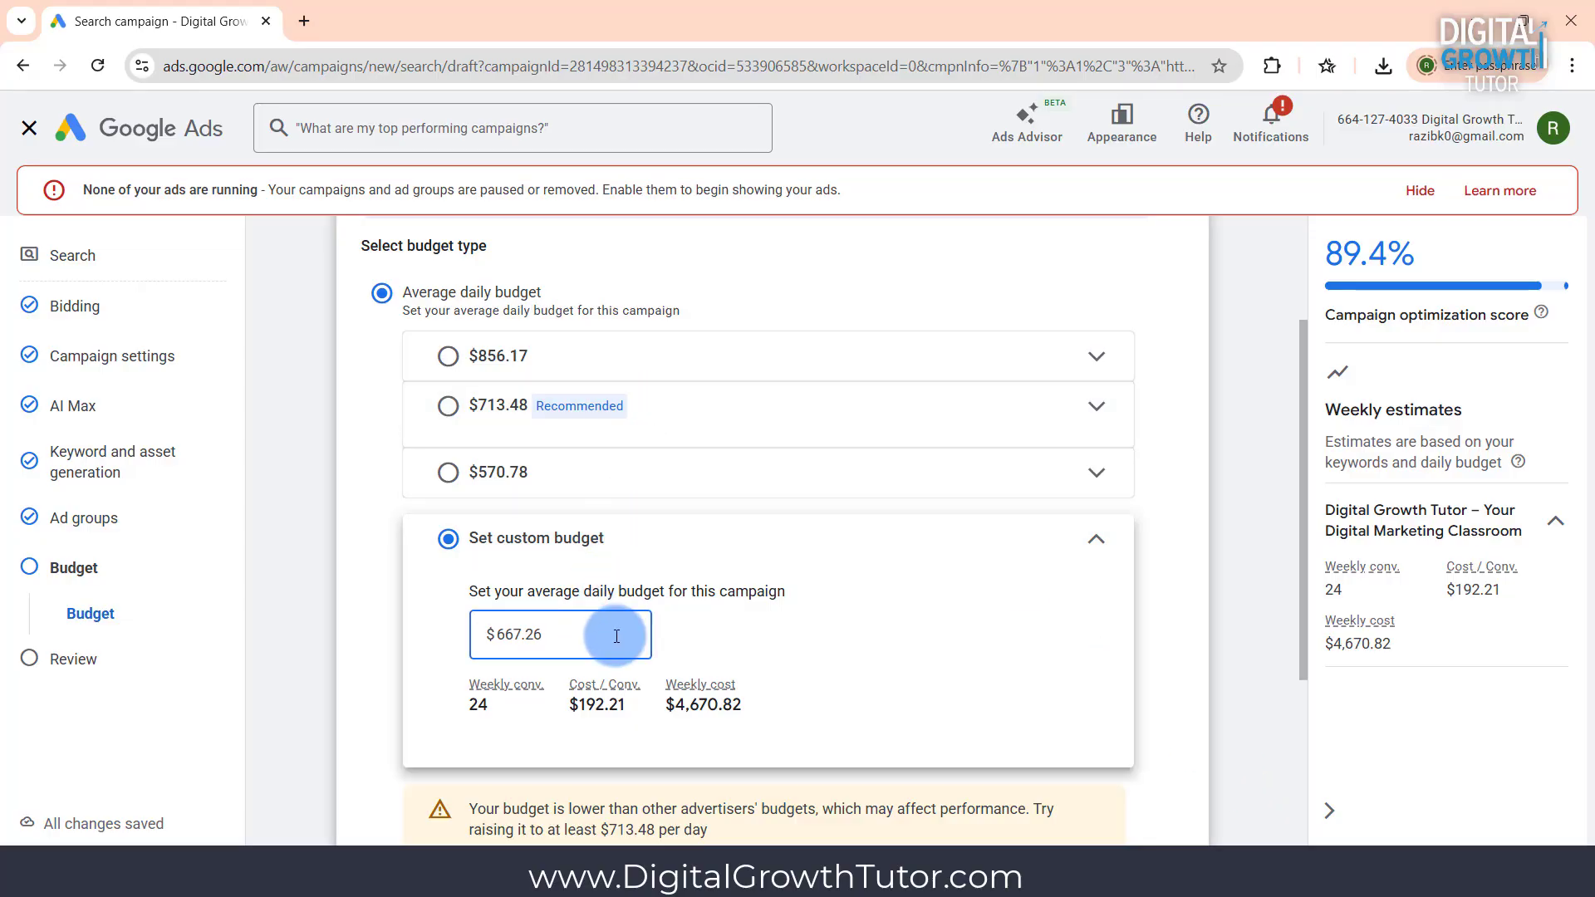
type("10")
left_click(811, 634)
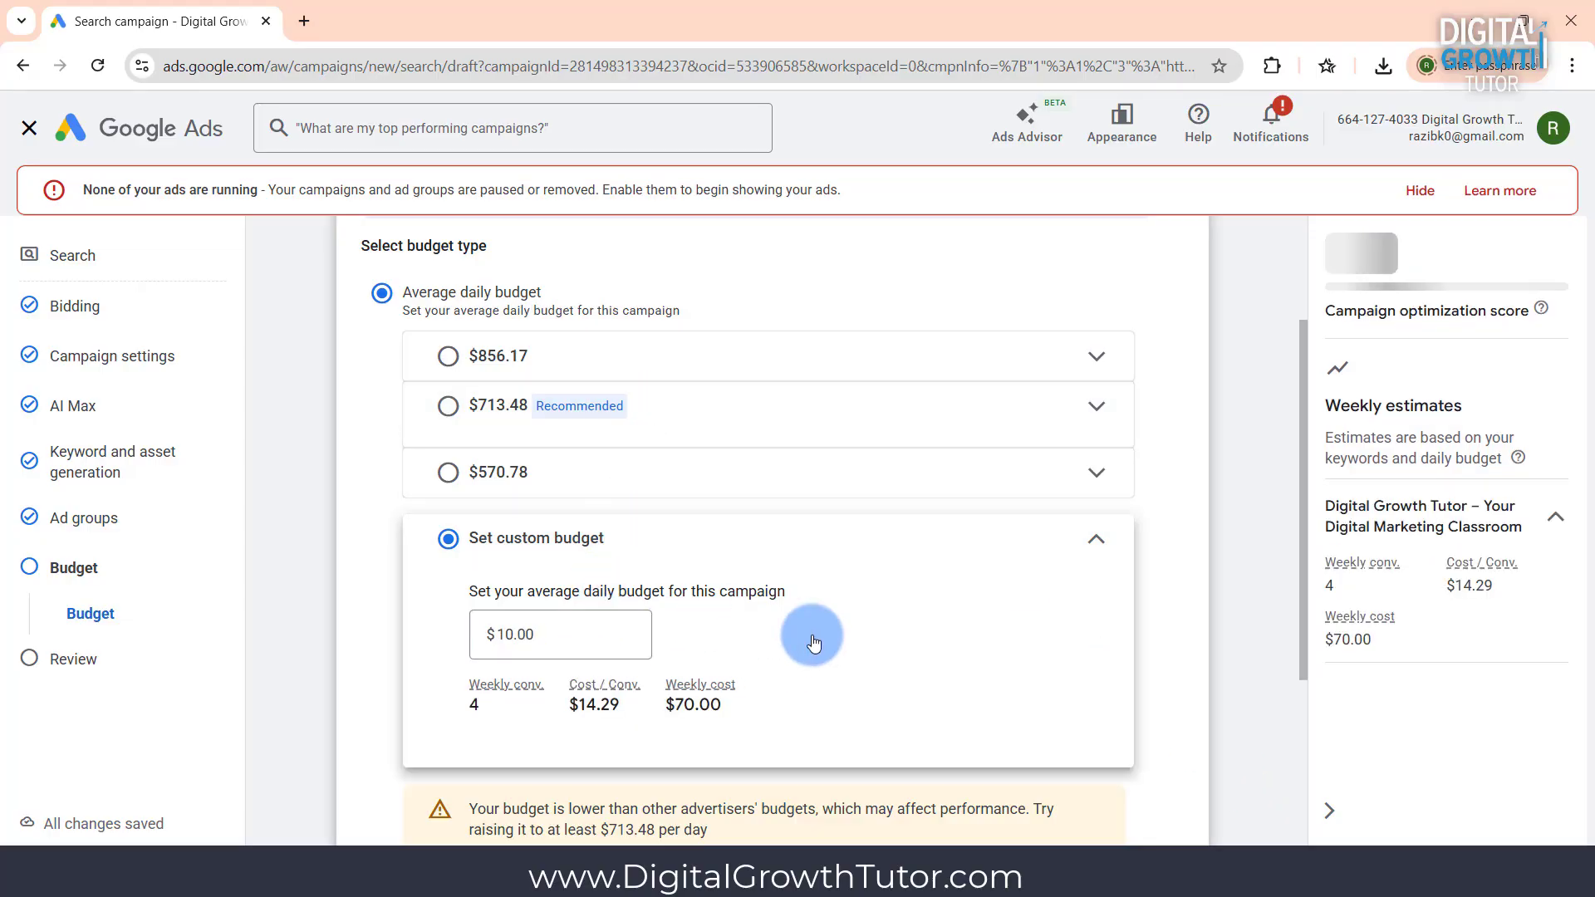
scroll(814, 639, "down", 4)
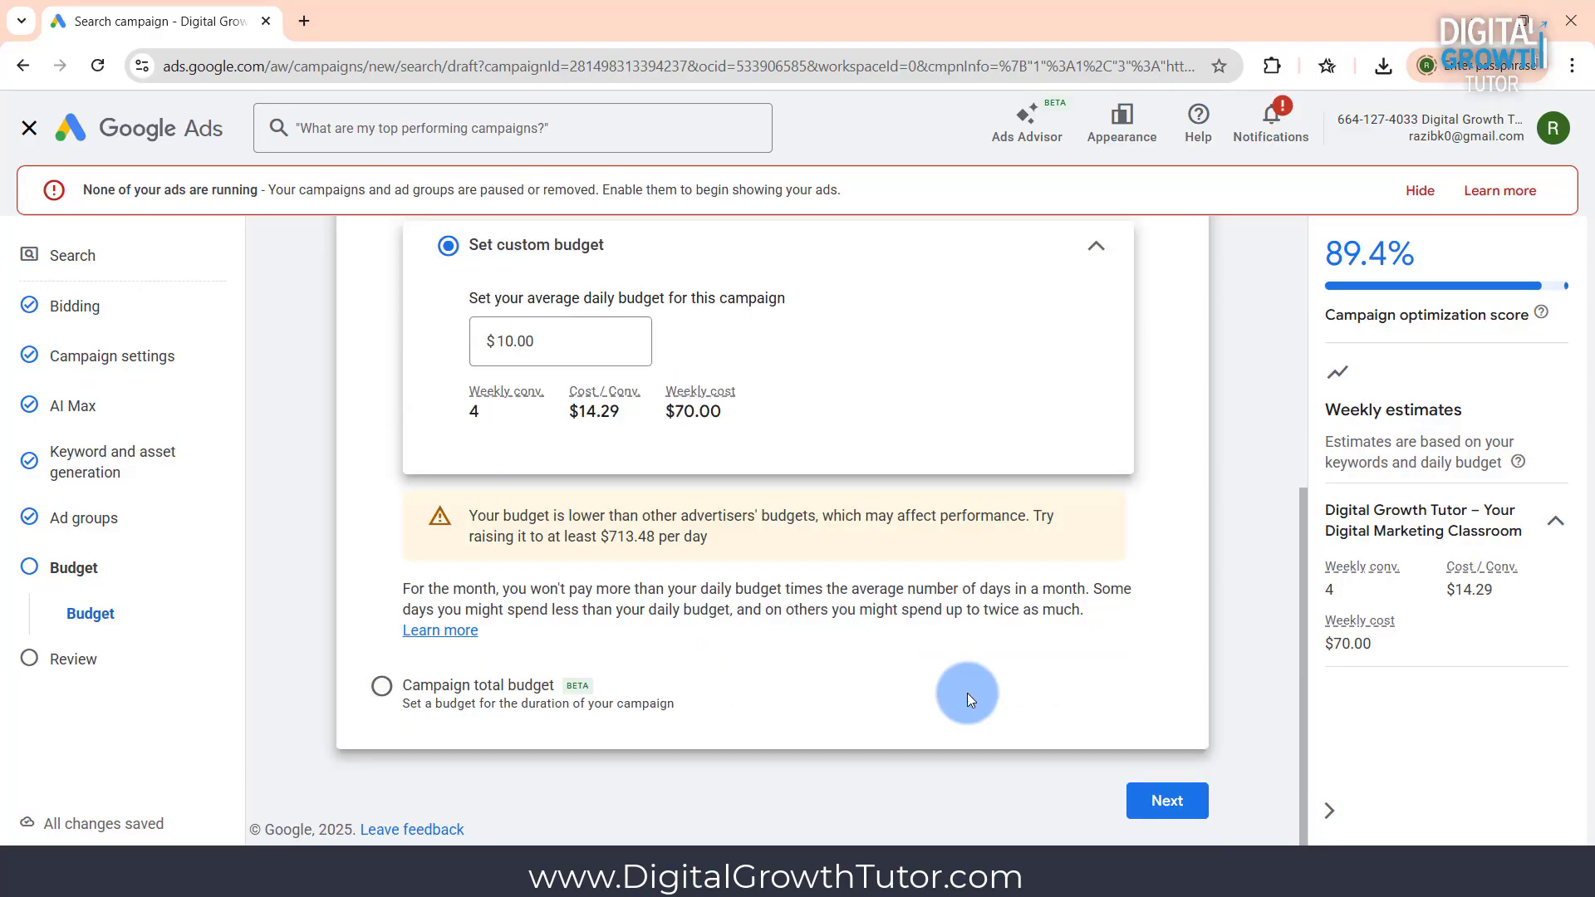
left_click(1189, 816)
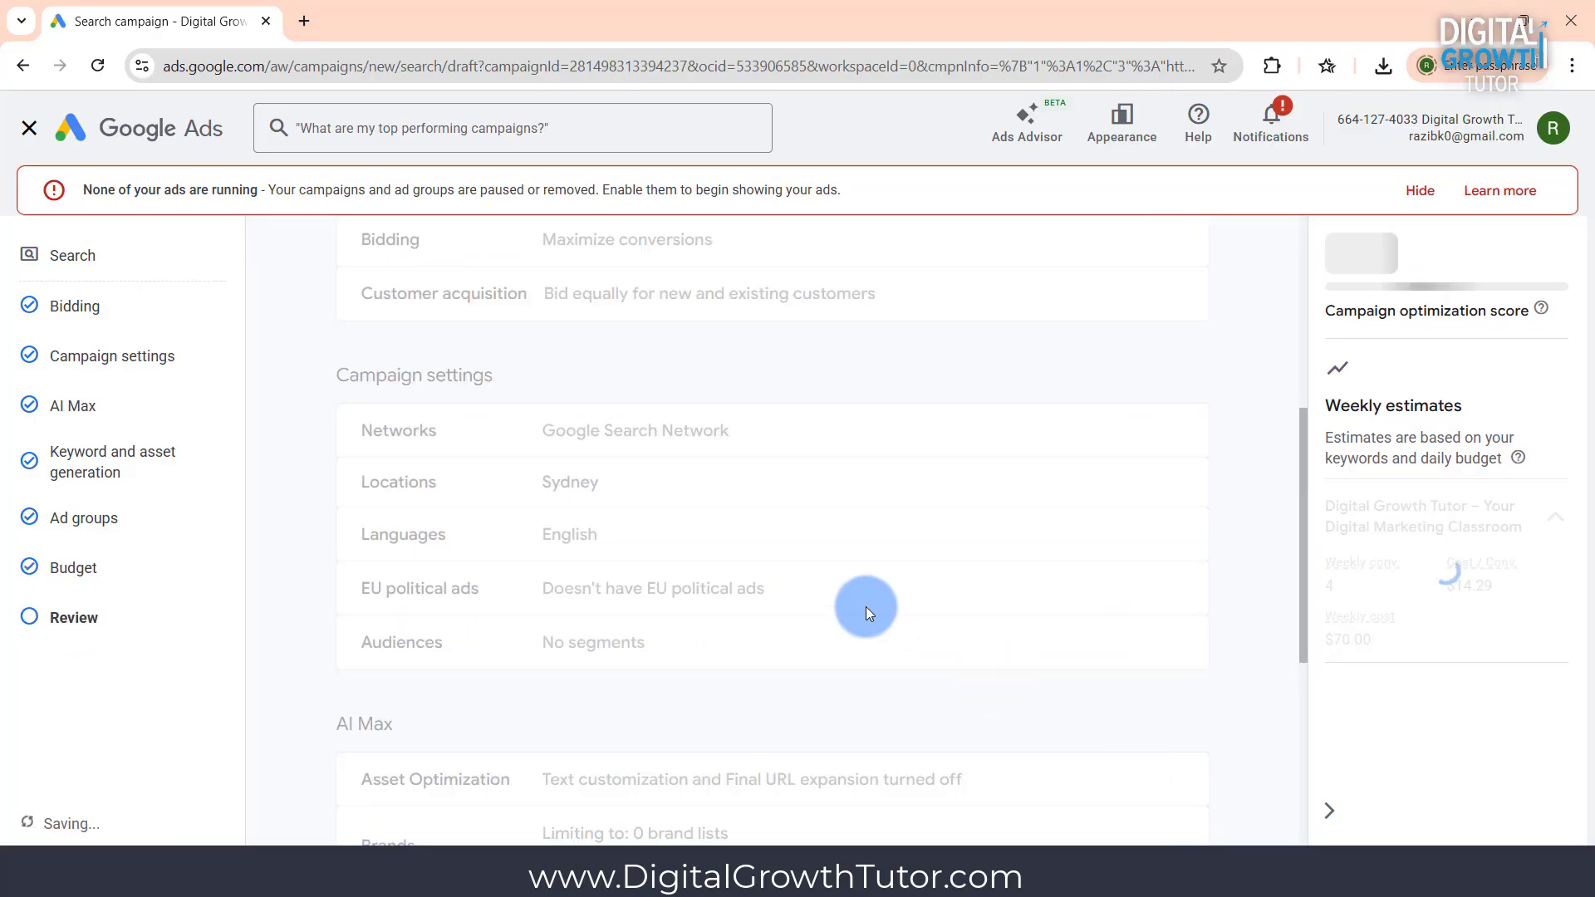
scroll(809, 541, "down", 3)
scroll(811, 548, "down", 3)
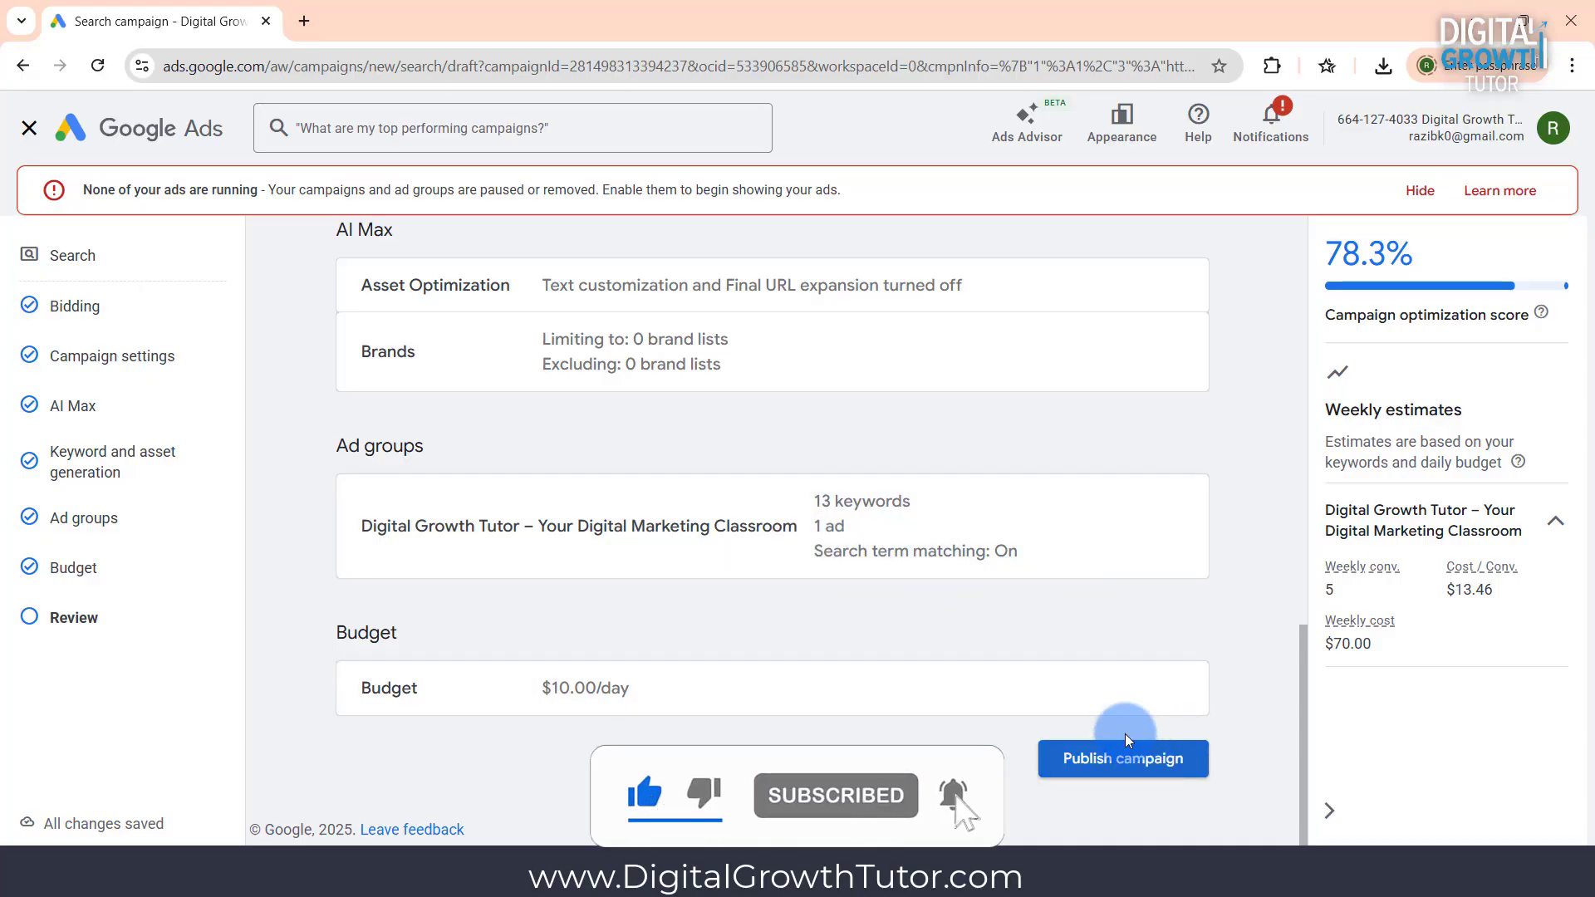
Return to the Digital Growth Tutor – Your Digital Marketing Classroom ad group and examine its keyword suggestions and entered keywords
left_click(80, 520)
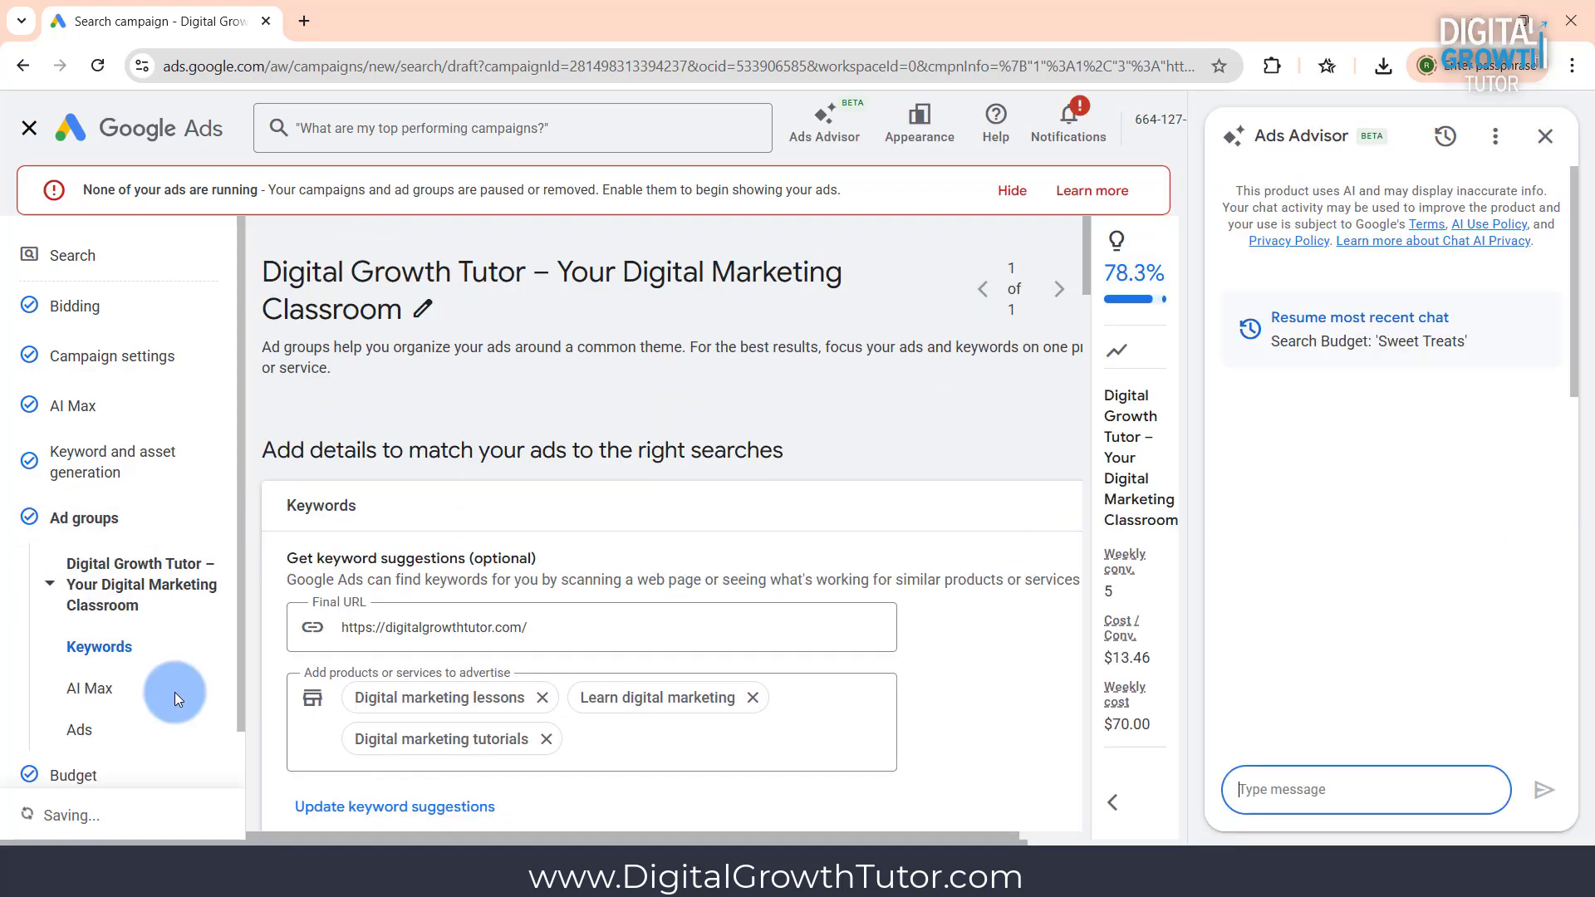
left_click(124, 593)
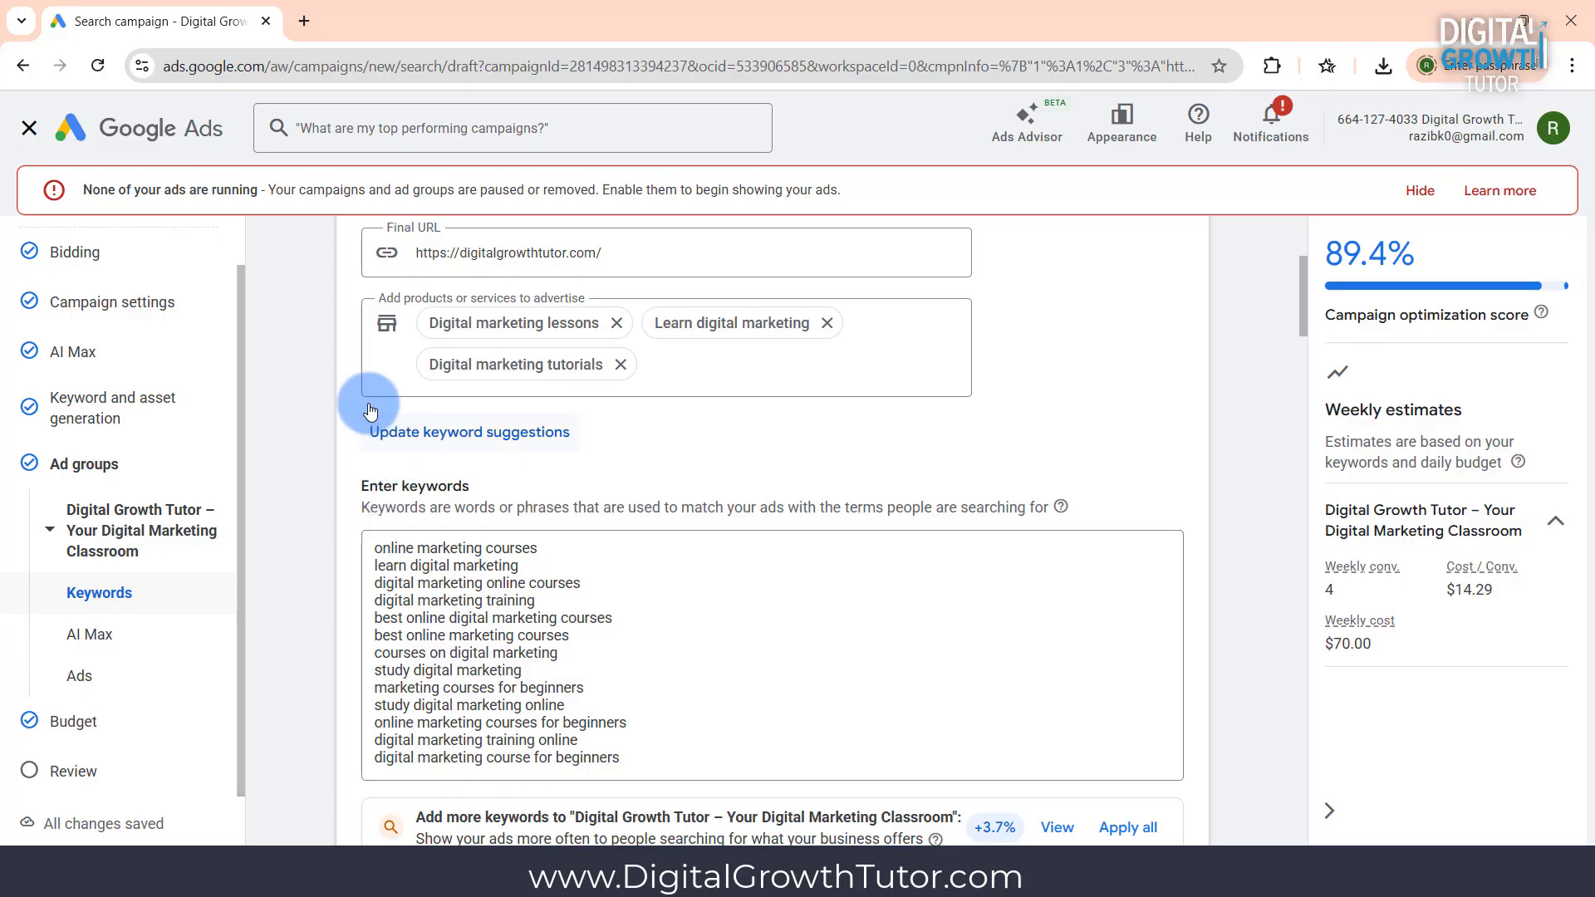
scroll(368, 403, "up", 1)
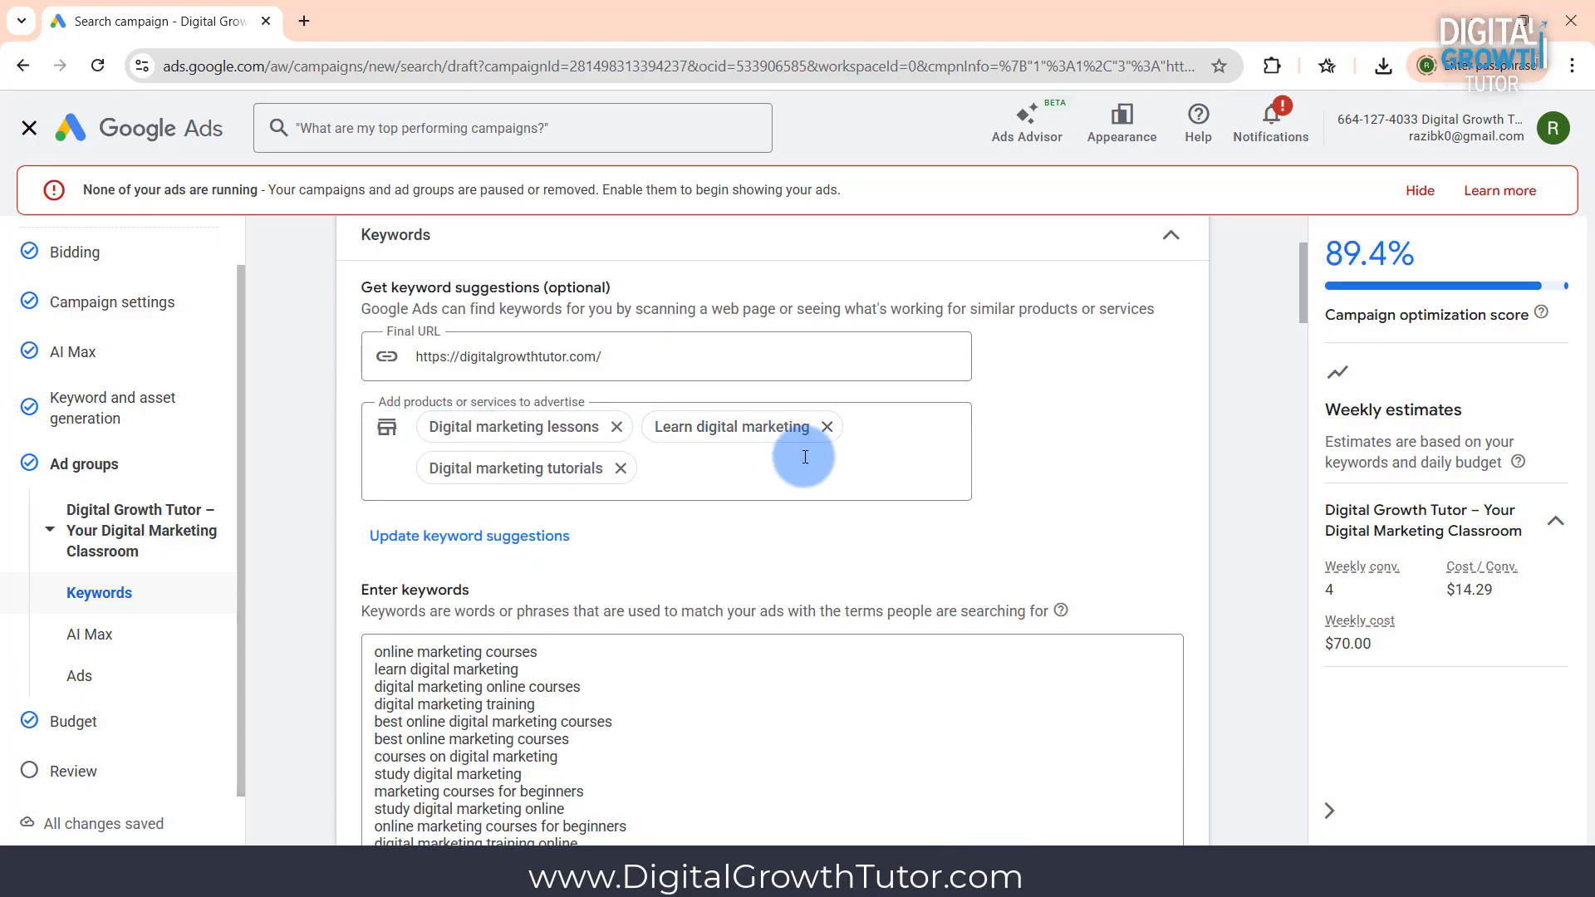
scroll(818, 440, "down", 1)
scroll(810, 455, "down", 1)
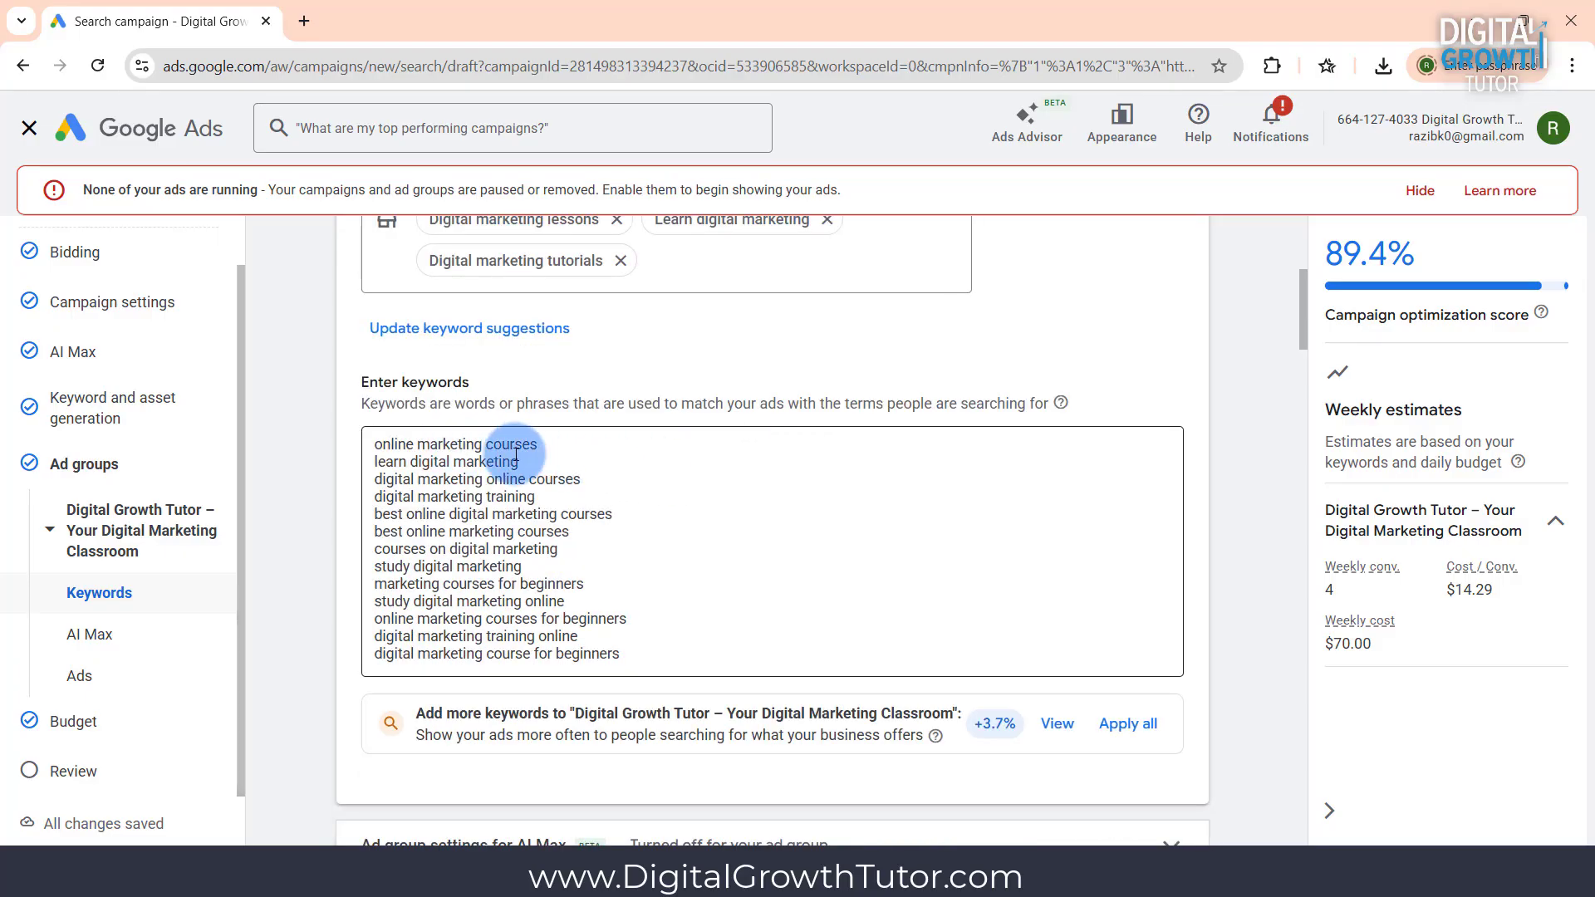
scroll(695, 519, "down", 2)
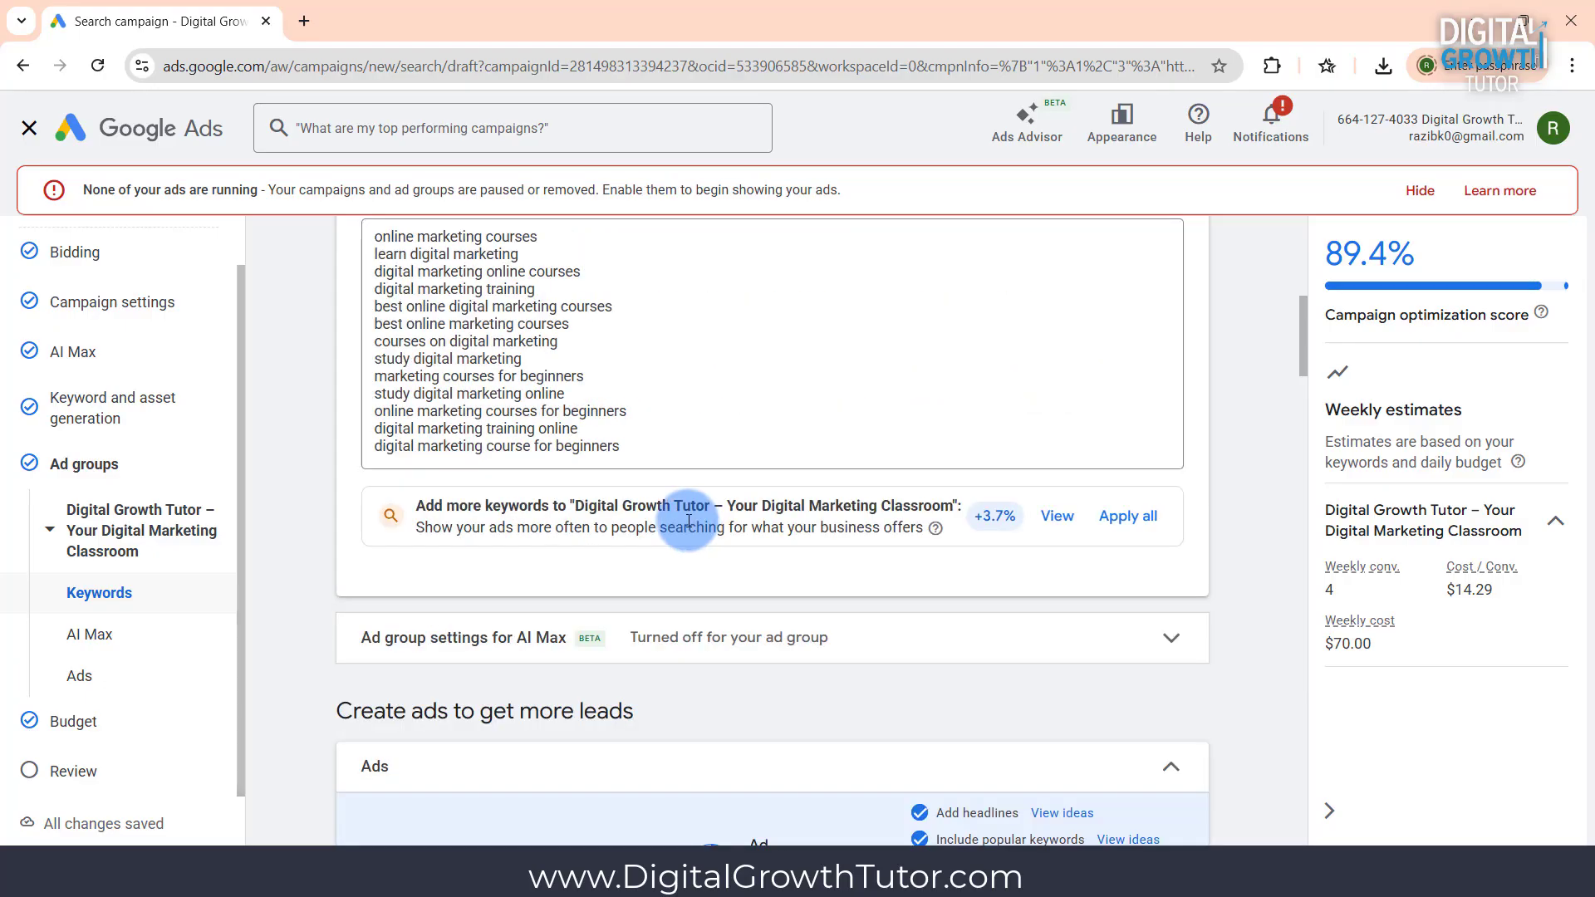
left_click(666, 449)
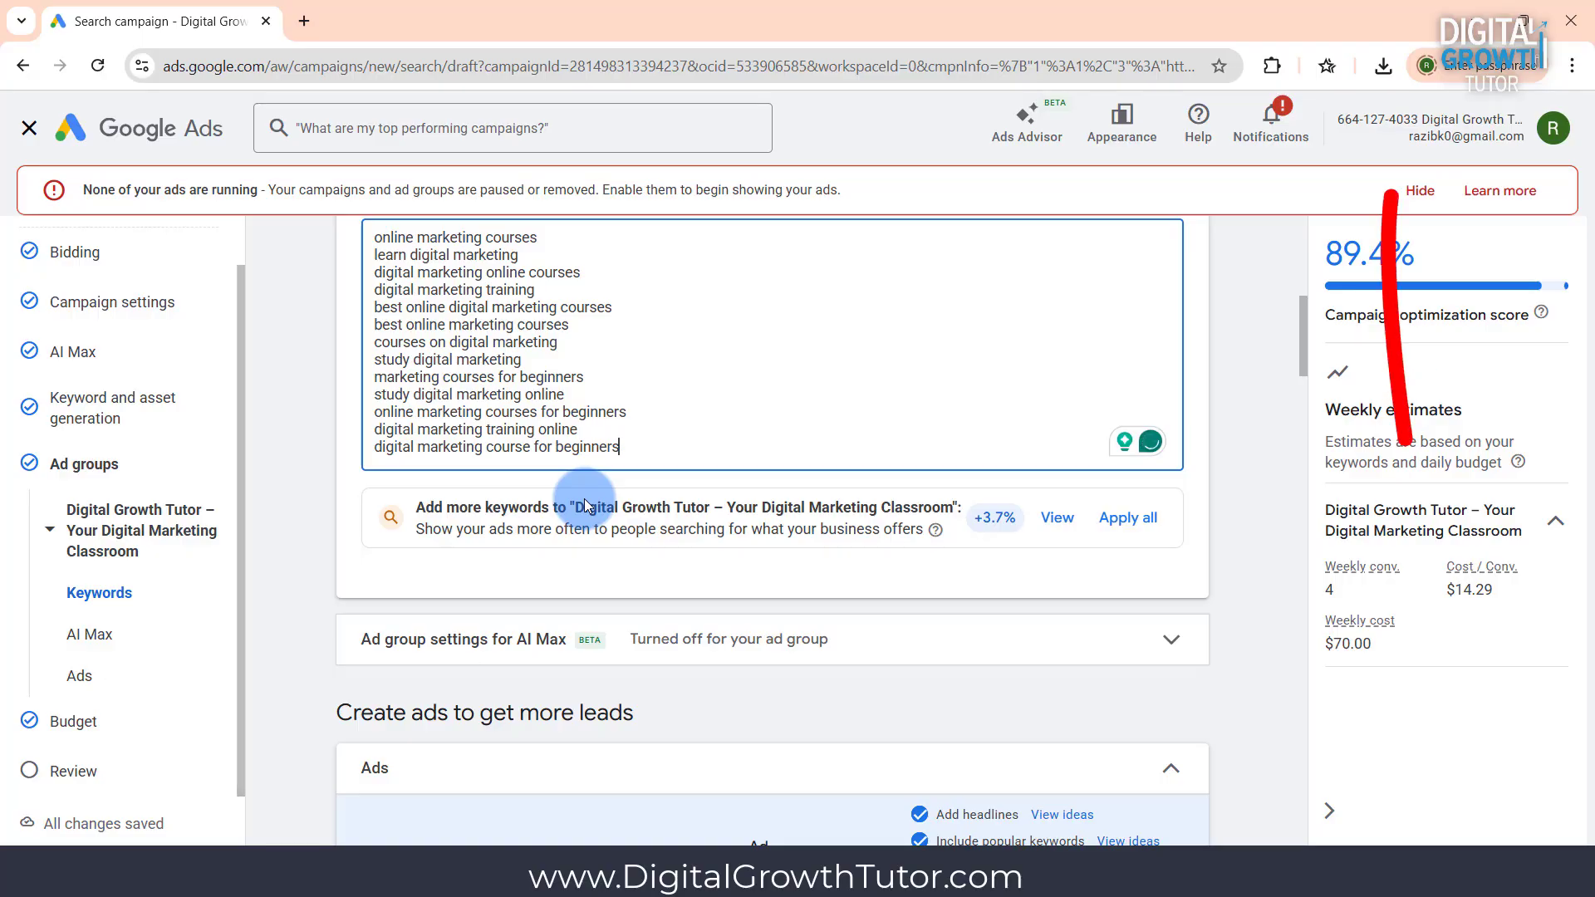
scroll(585, 498, "down", 1)
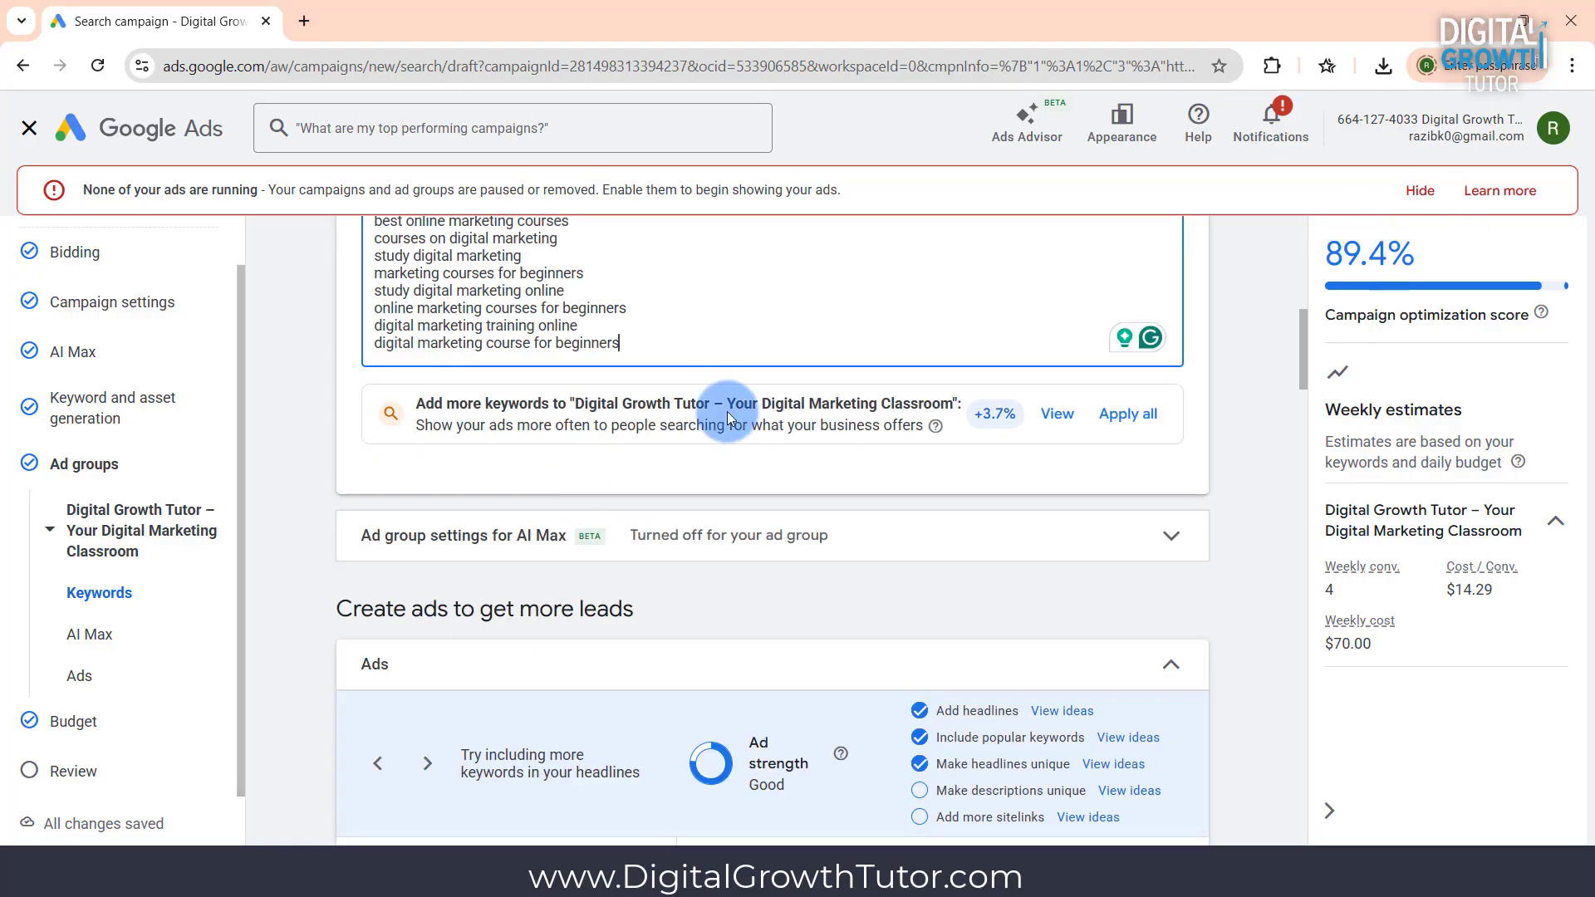
Review the ad's final URL, display path, headlines, descriptions, business name and sitelink sections
scroll(726, 411, "down", 5)
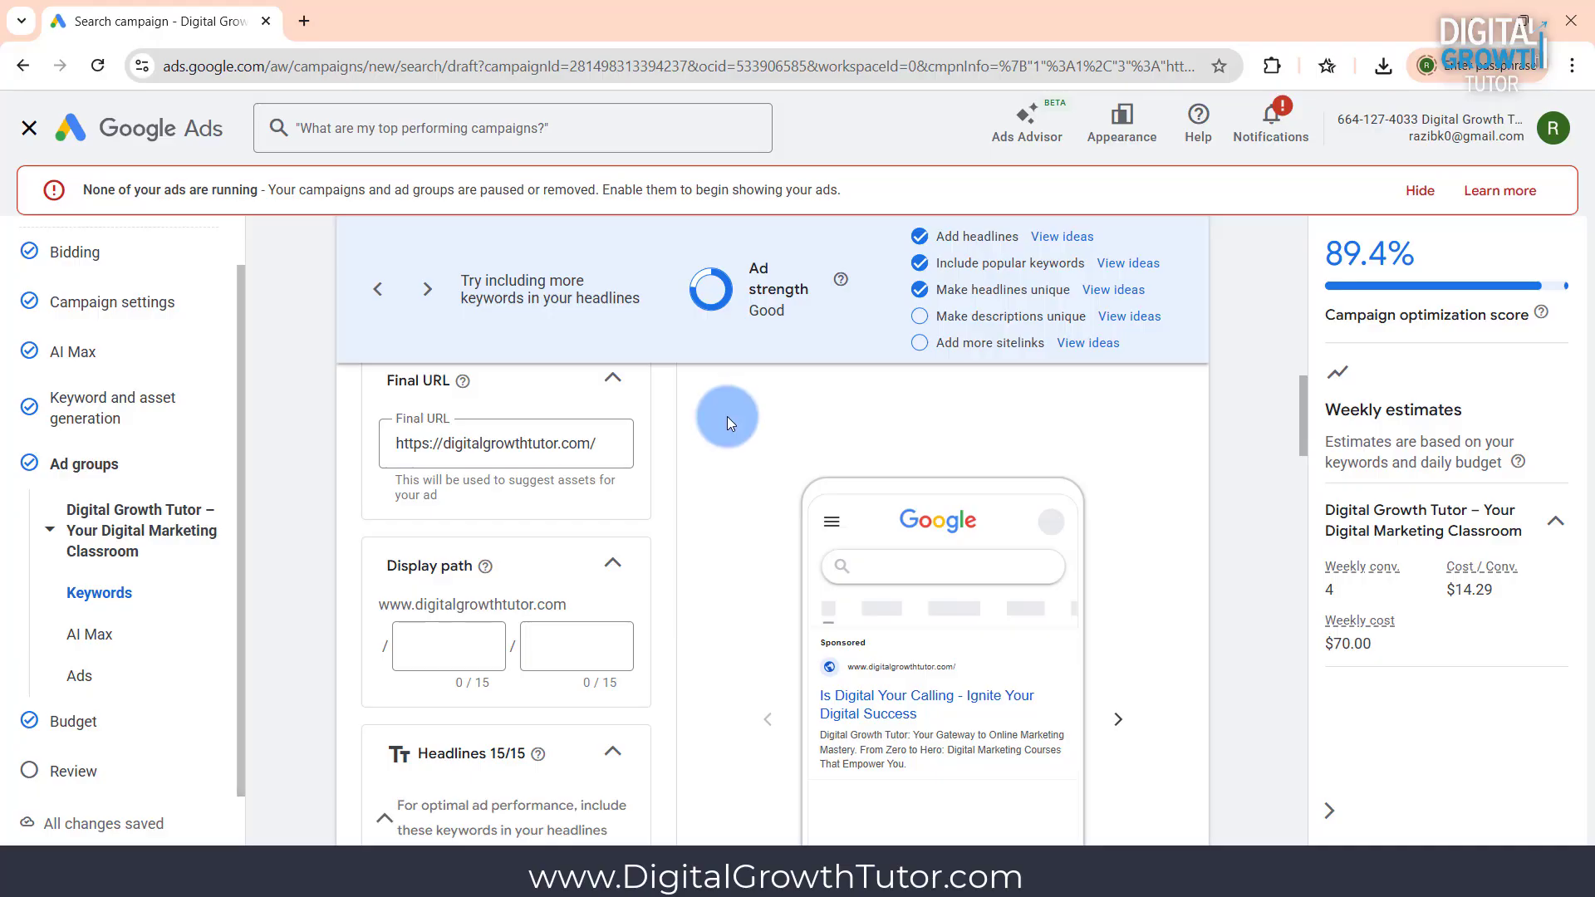
scroll(726, 416, "down", 5)
mouse_move(495, 515)
scroll(661, 505, "down", 4)
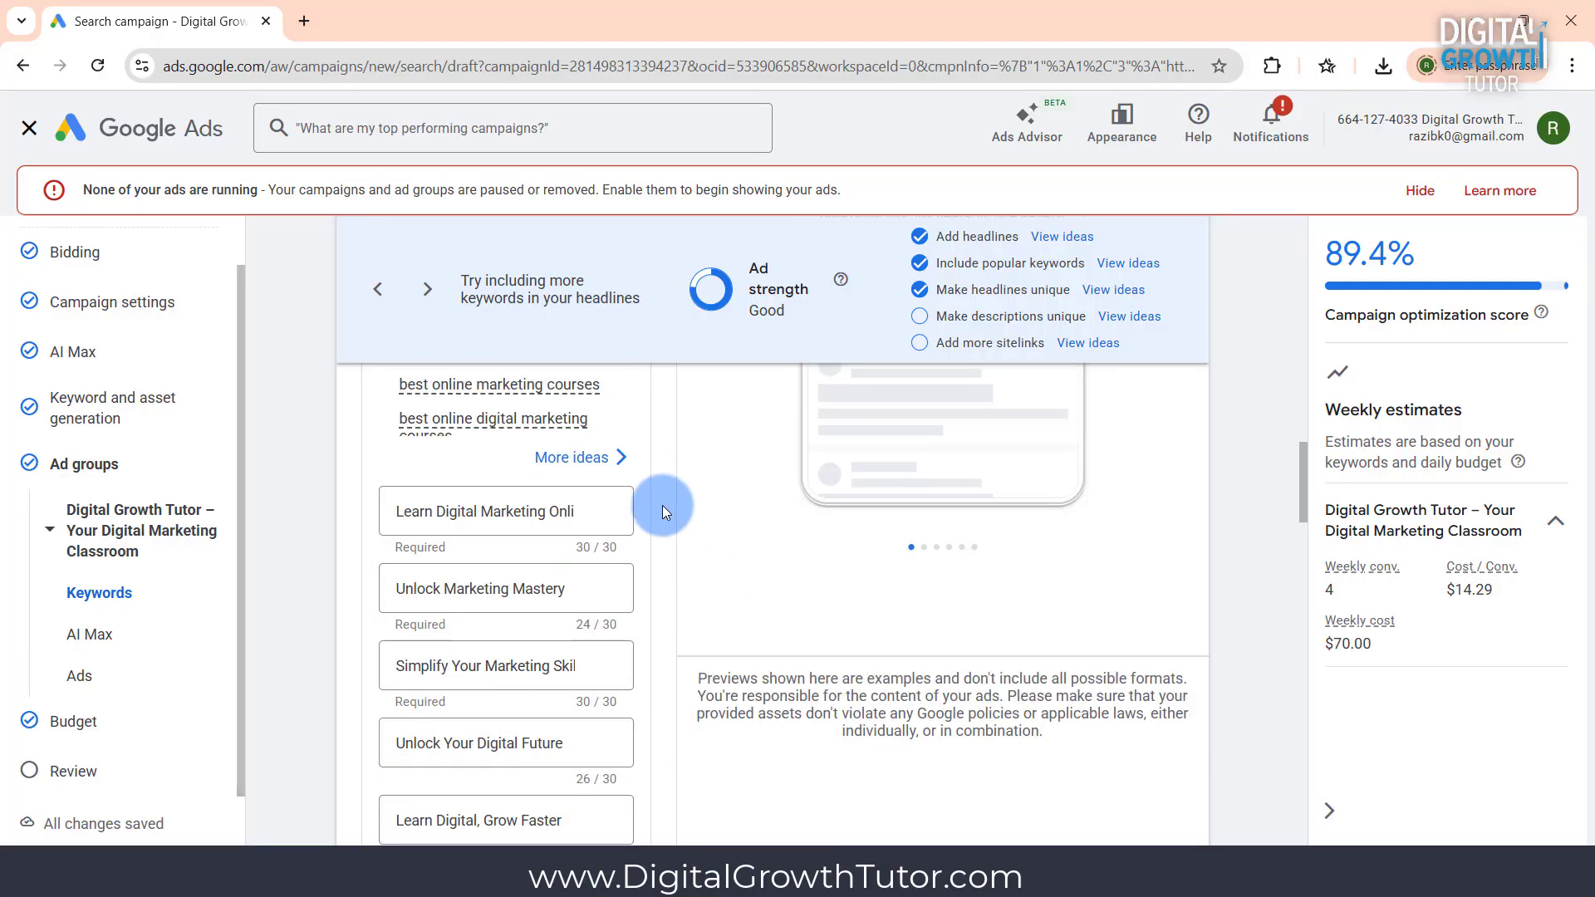
scroll(552, 618, "down", 2)
scroll(553, 621, "down", 10)
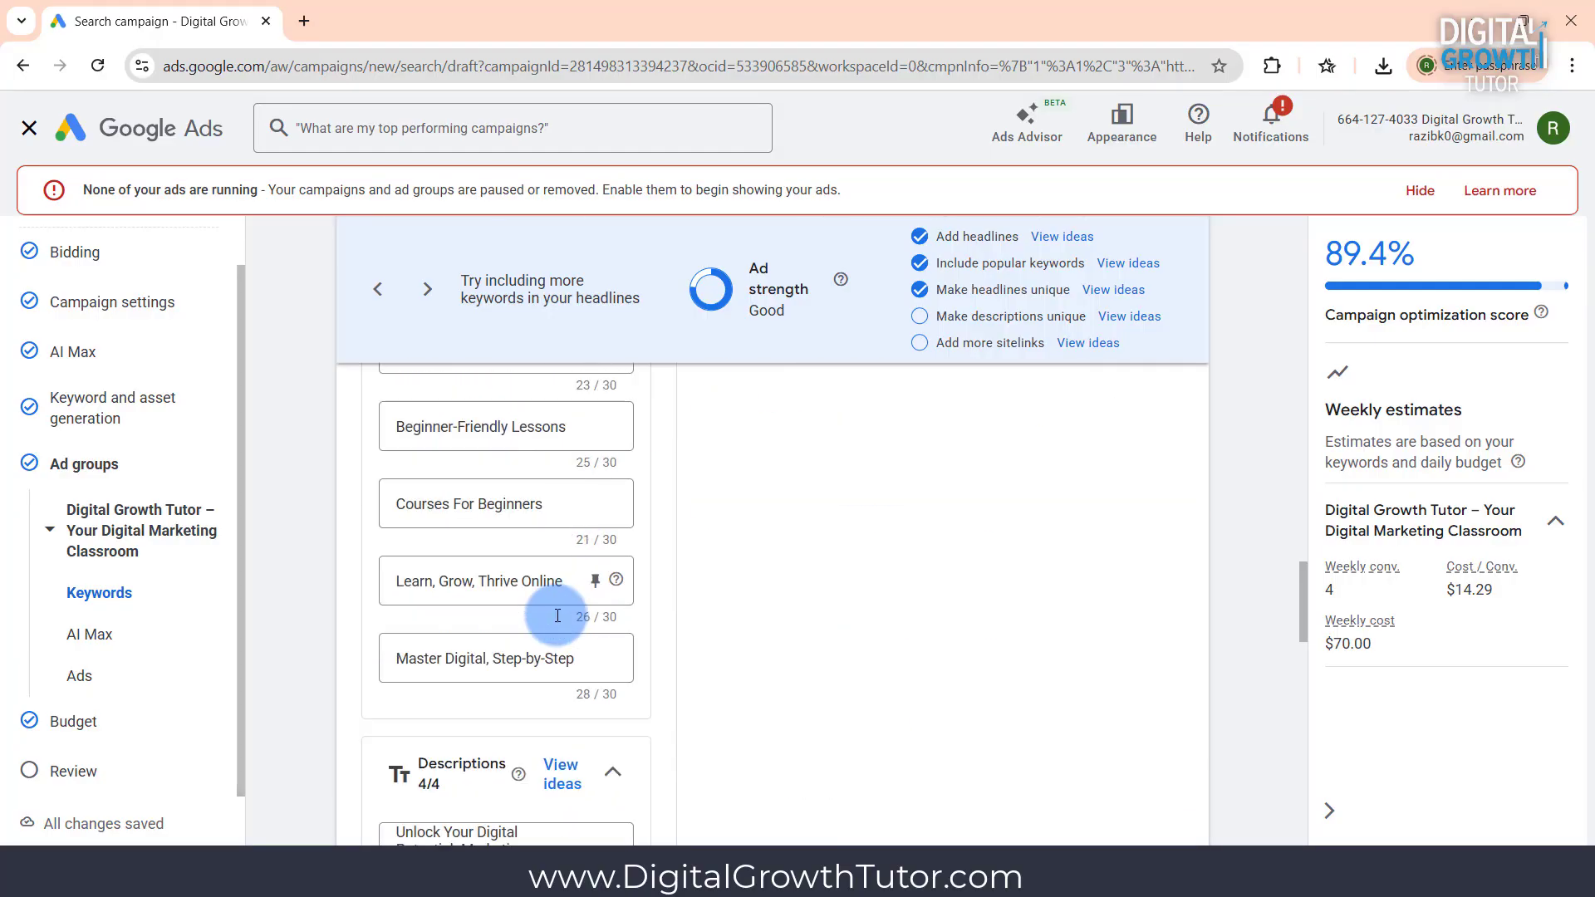
scroll(556, 628, "down", 1)
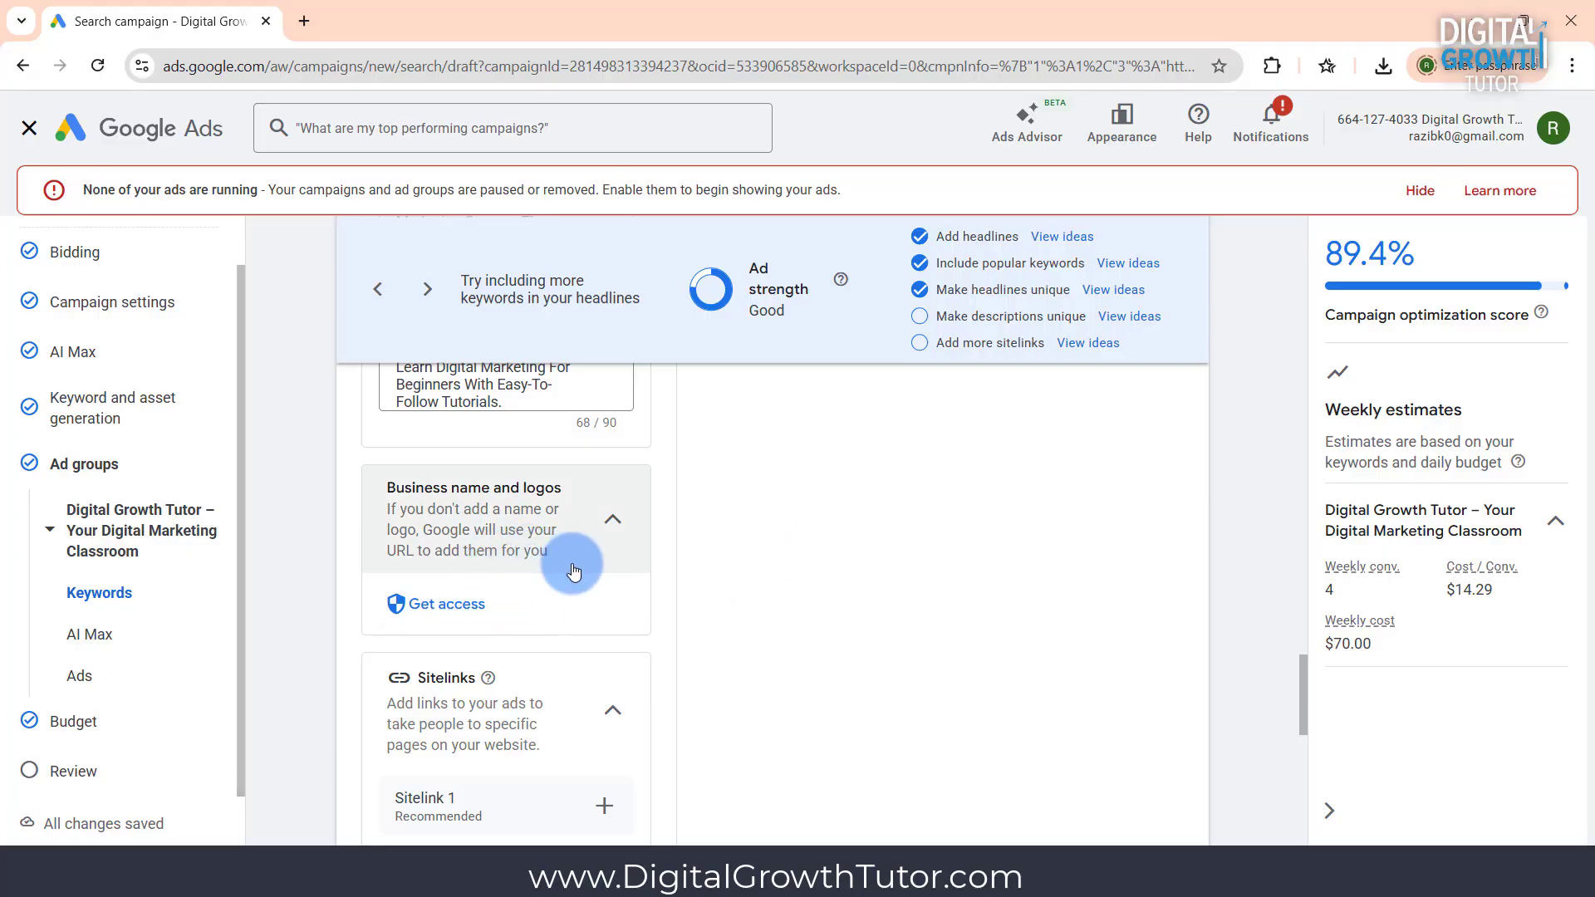
scroll(546, 572, "down", 4)
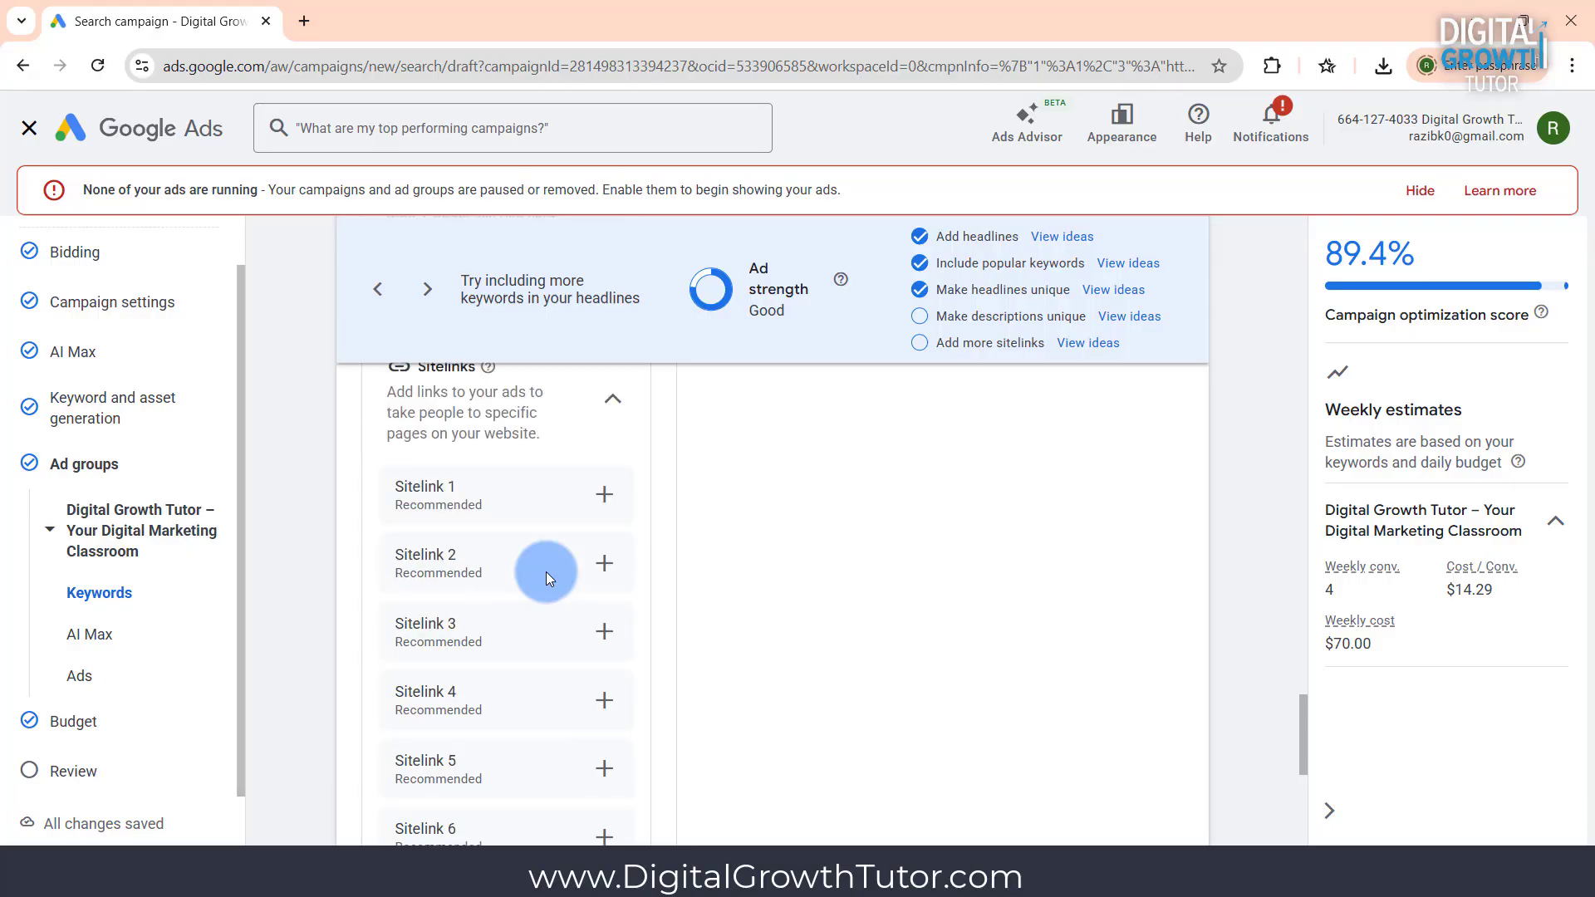
left_click(609, 510)
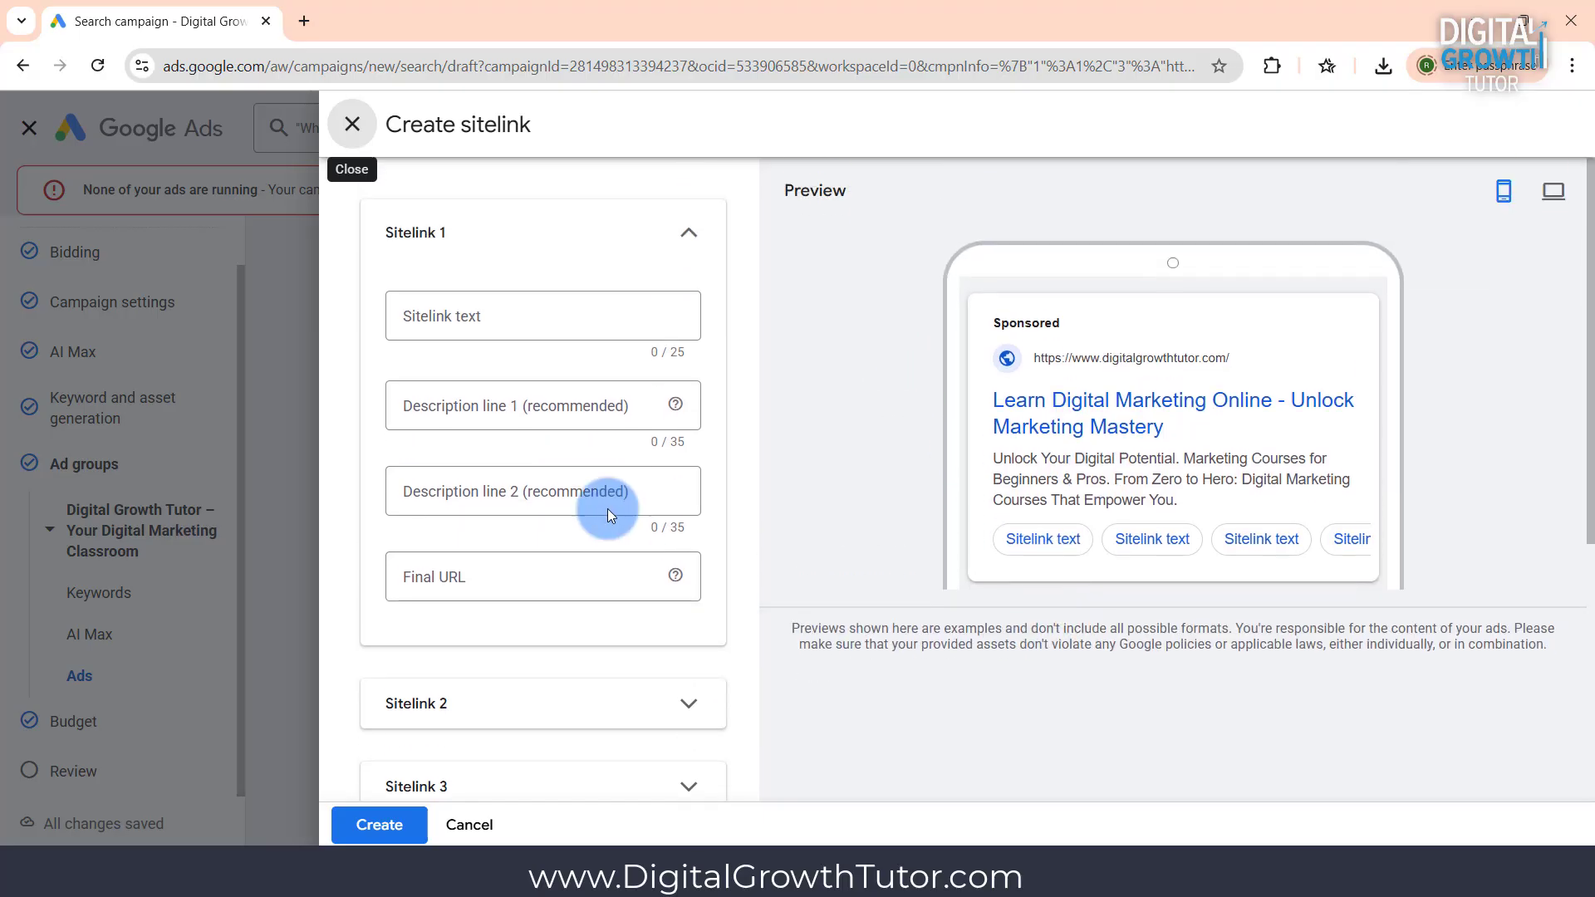
left_click(528, 311)
type("Google Ads")
left_click(517, 575)
type("https://digitalgrowthtutor.com/Googleads")
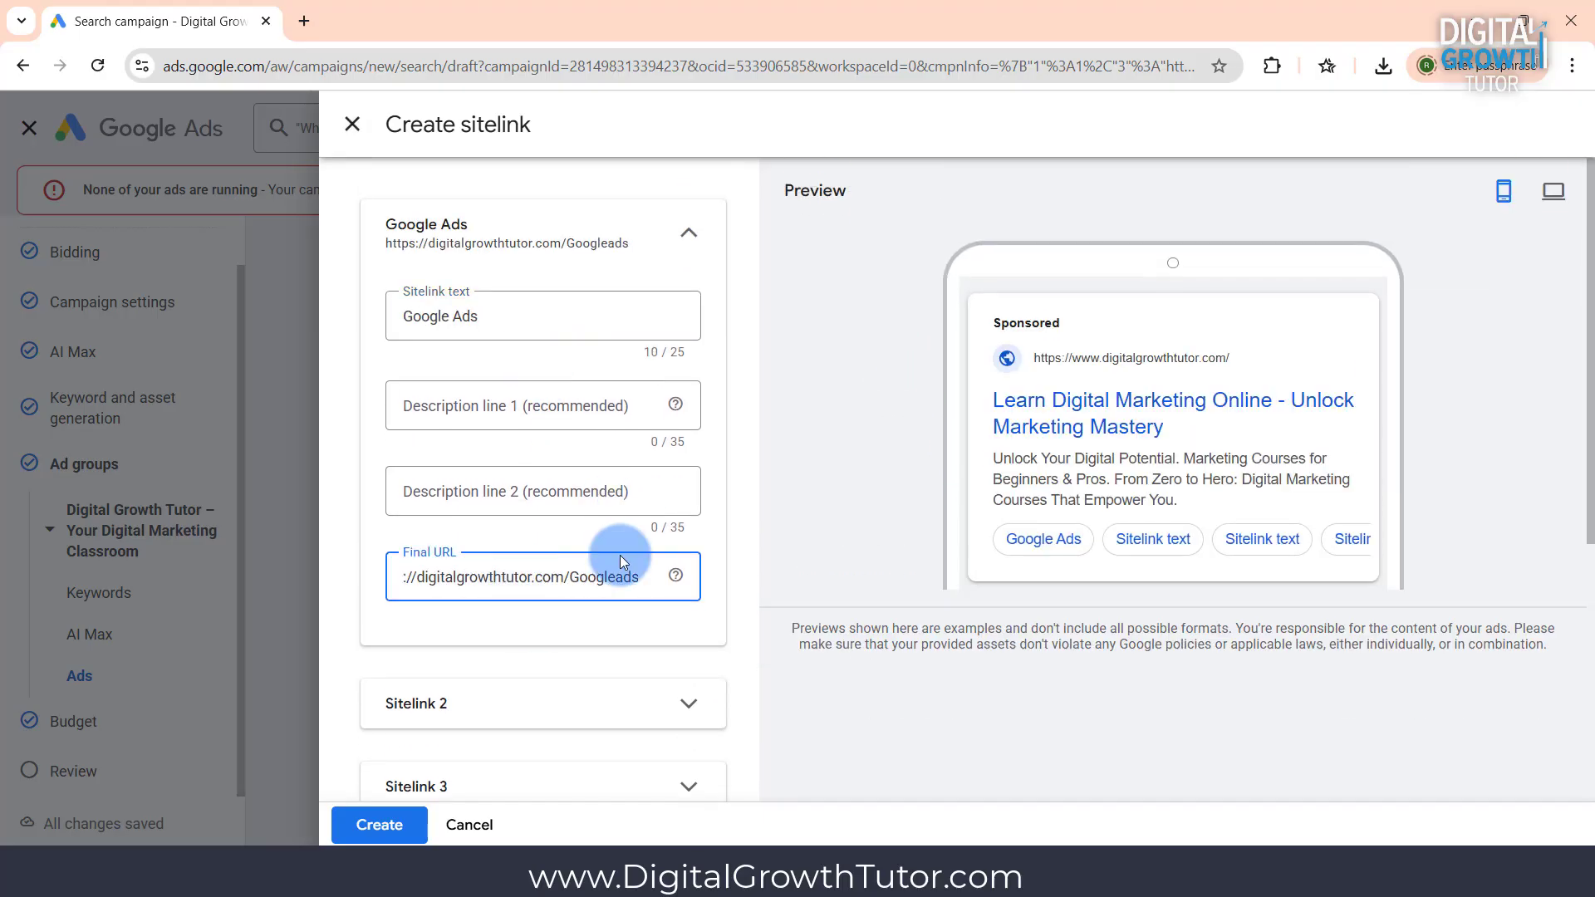
left_click(615, 585)
type("-")
left_click(576, 717)
left_click(496, 591)
type("Meta Ads")
scroll(499, 588, "down", 4)
left_click(510, 434)
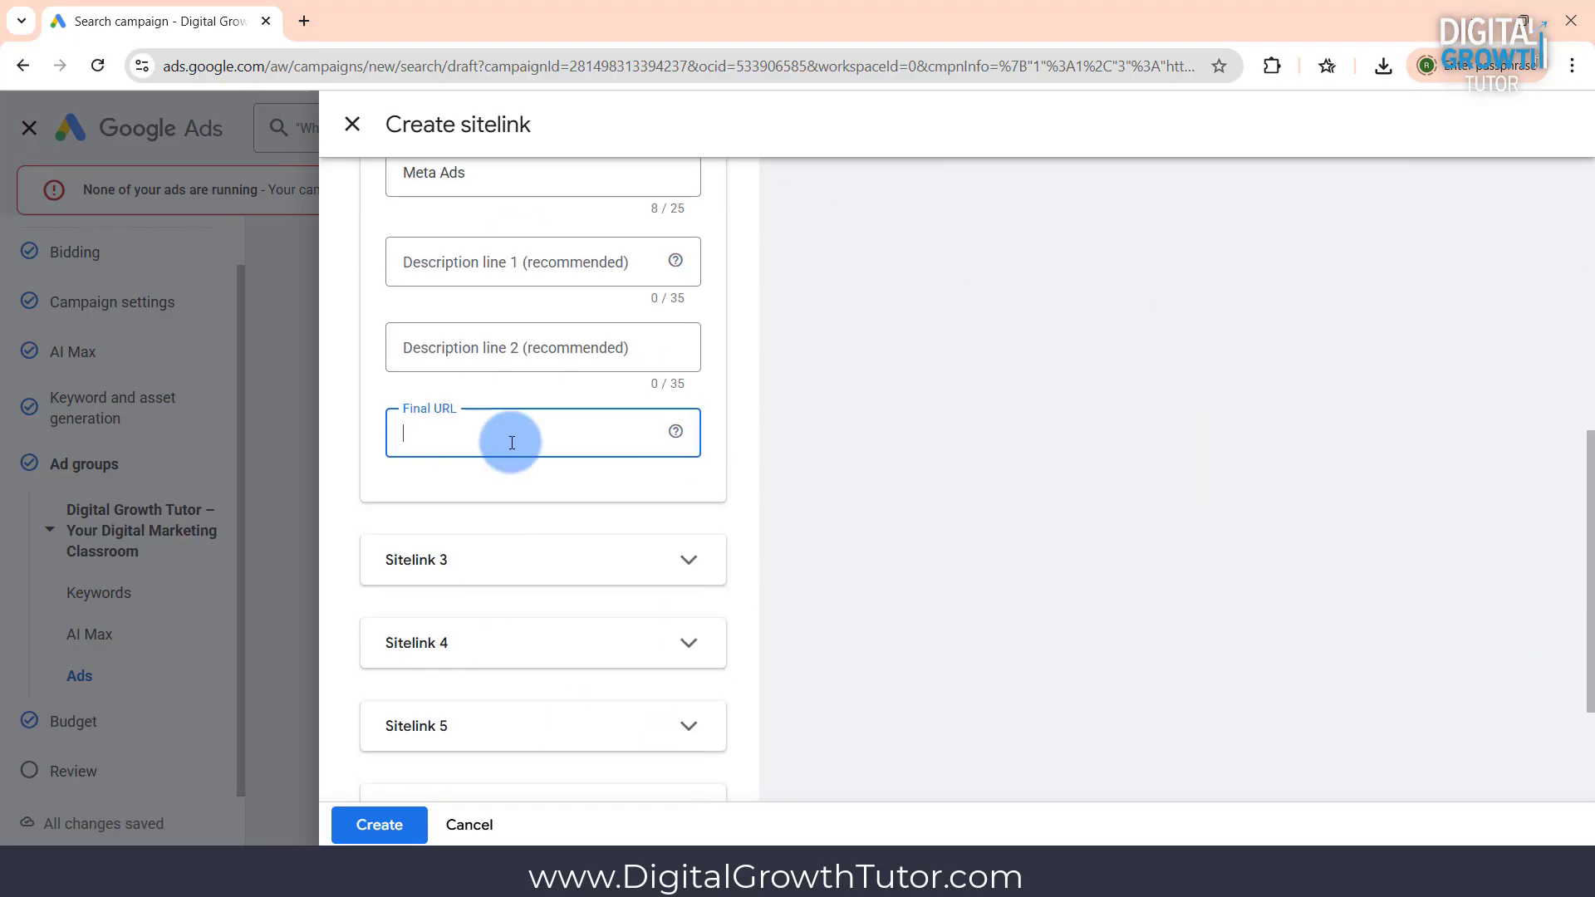
type("https://digitalgrowthtutor.com/meta-ads")
left_click(568, 560)
scroll(569, 560, "down", 1)
left_click(568, 546)
type("Em")
left_click(565, 602)
type("https://digitalgrowthtutor.com/email-marketing")
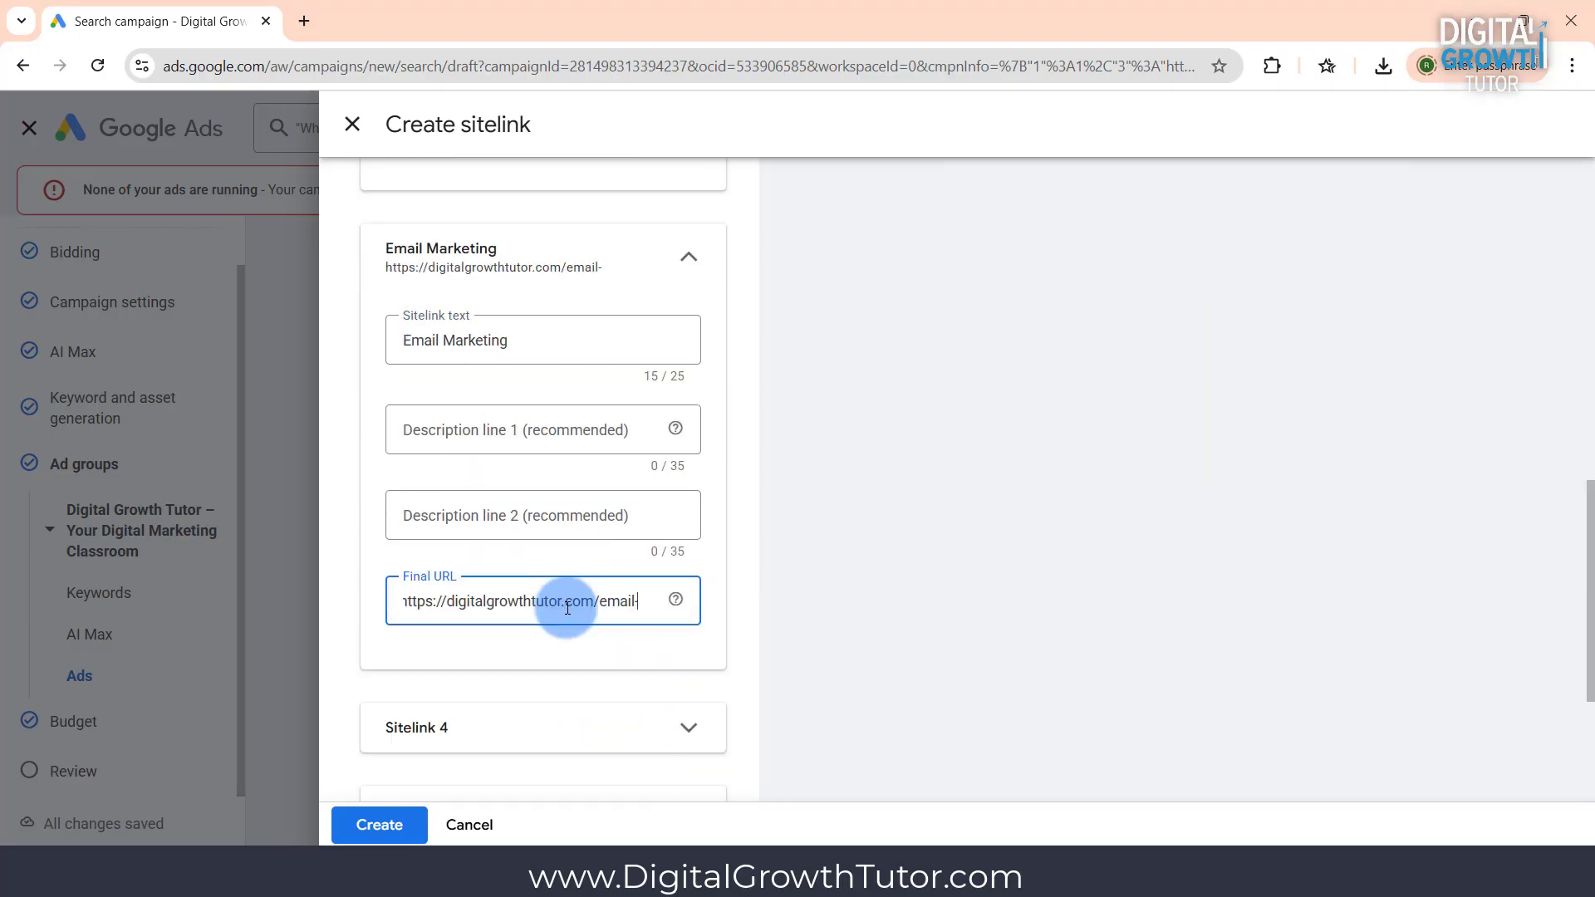
left_click(532, 536)
left_click(551, 608)
type("SEO")
scroll(551, 608, "down", 3)
left_click(525, 574)
type("https://digitalgrowthtutor.com/seo")
scroll(525, 575, "up", 14)
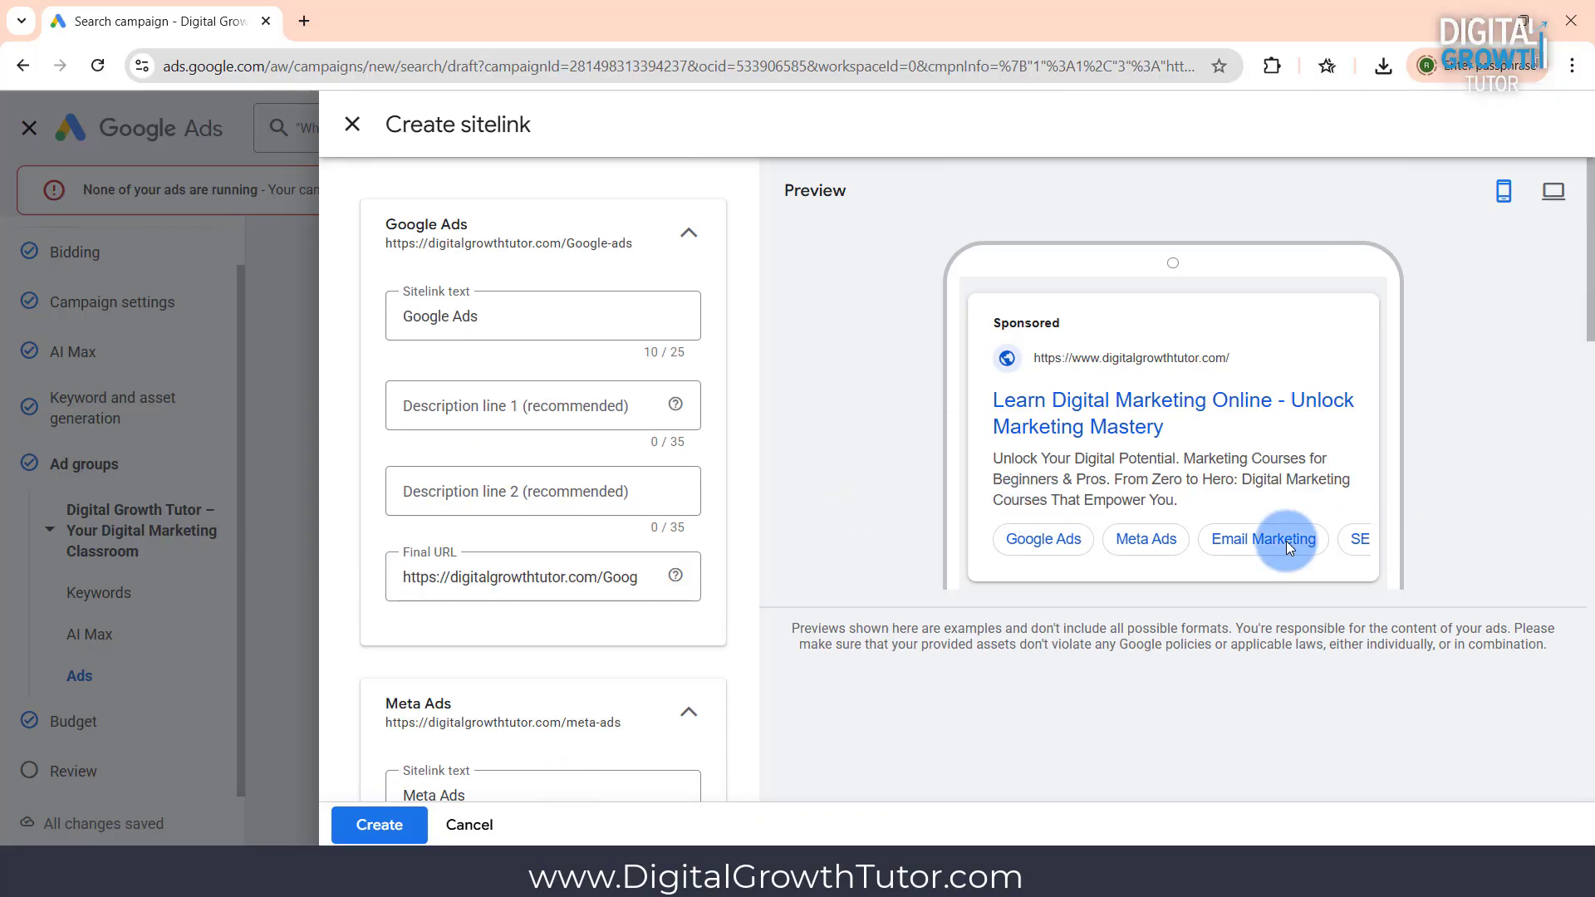
scroll(535, 571, "down", 4)
left_click(394, 842)
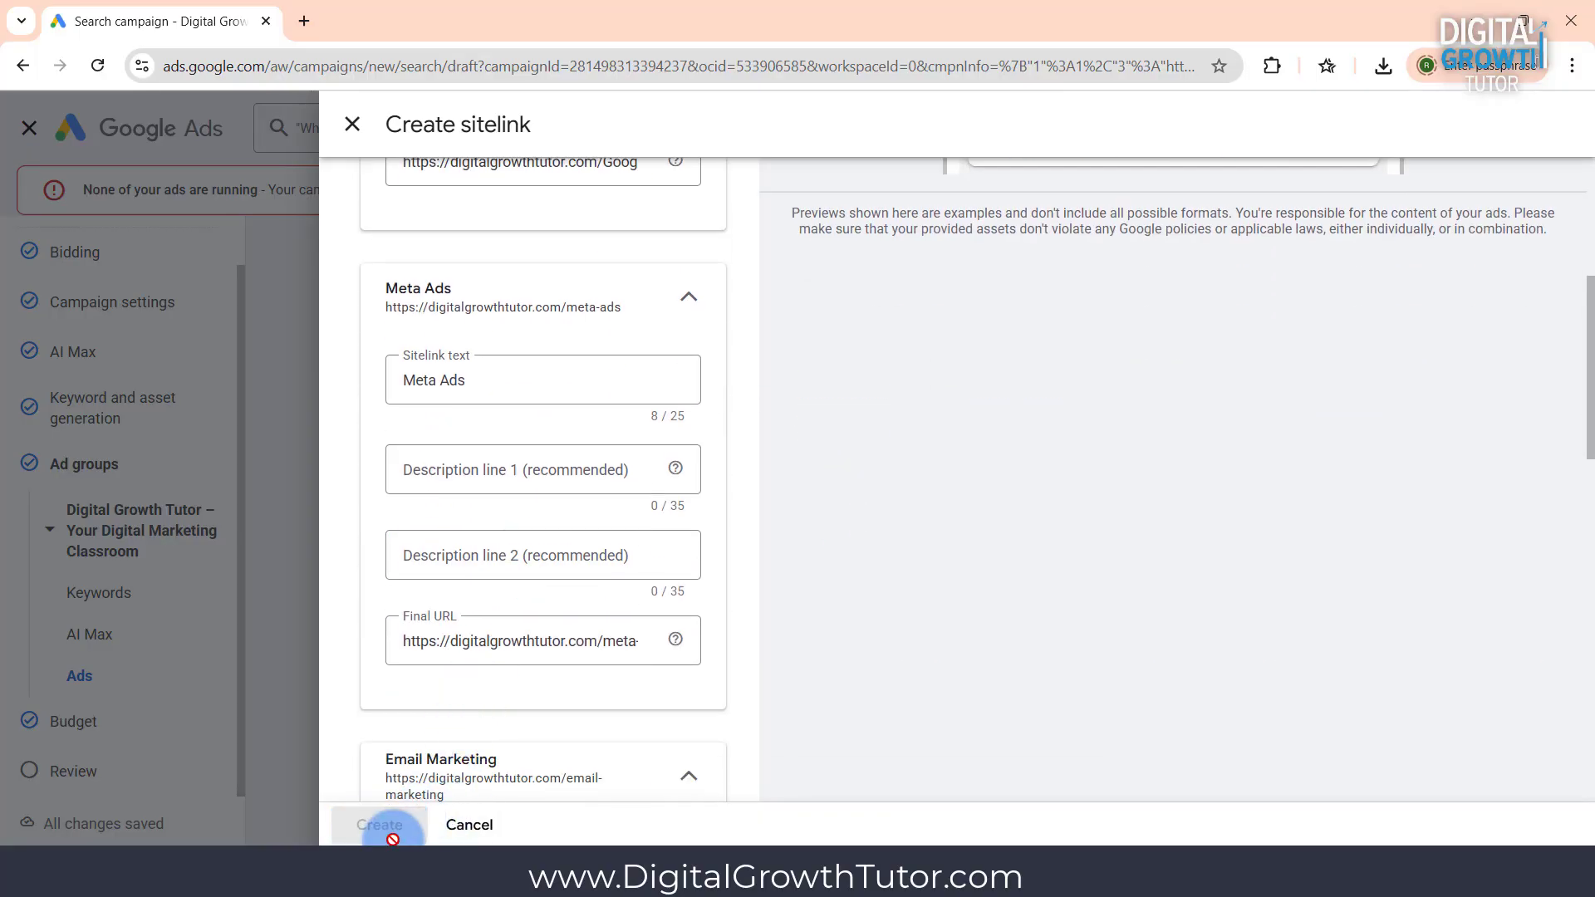
Enter four new campaign callouts: "Contact us today", "Watch Tutorials", "Learn Google Ads" and "Grow your business"
scroll(831, 560, "down", 3)
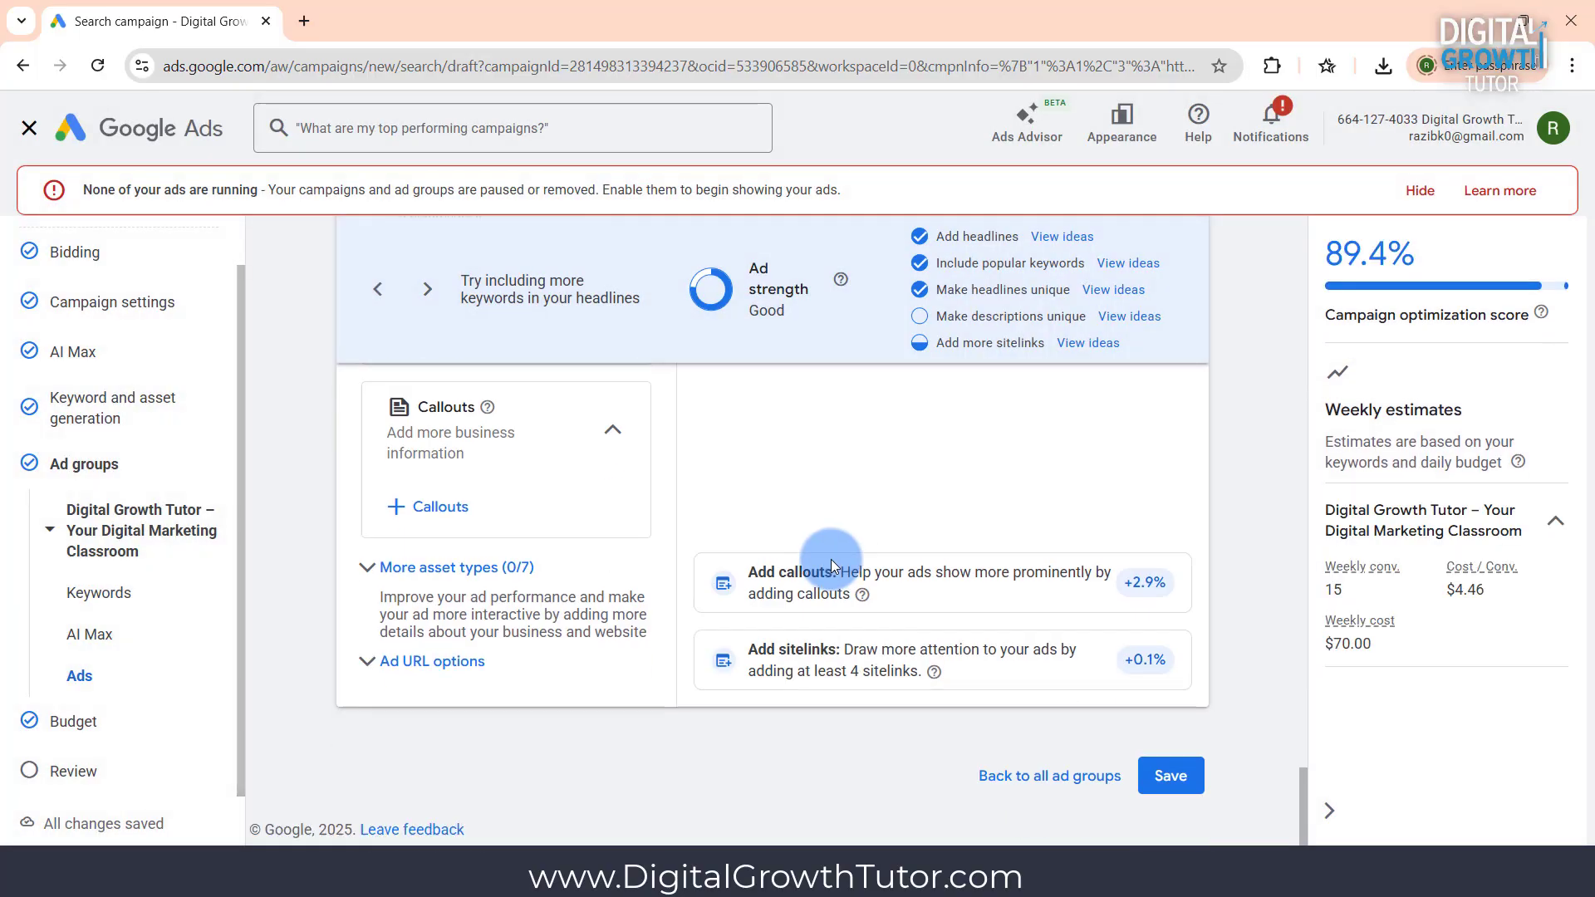
scroll(822, 560, "up", 1)
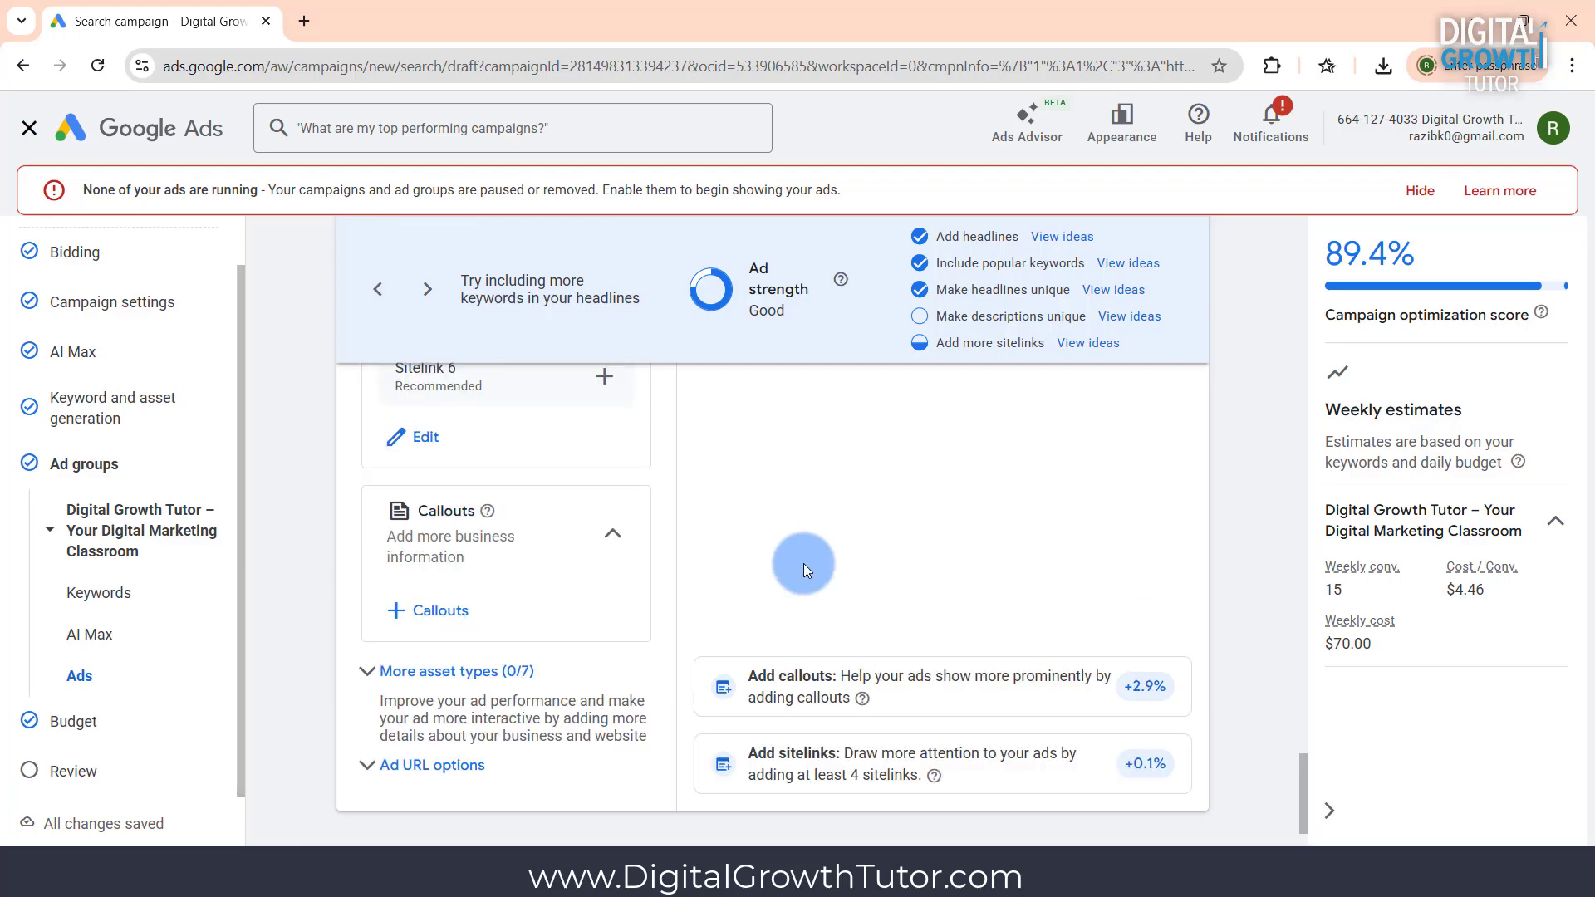
left_click(440, 615)
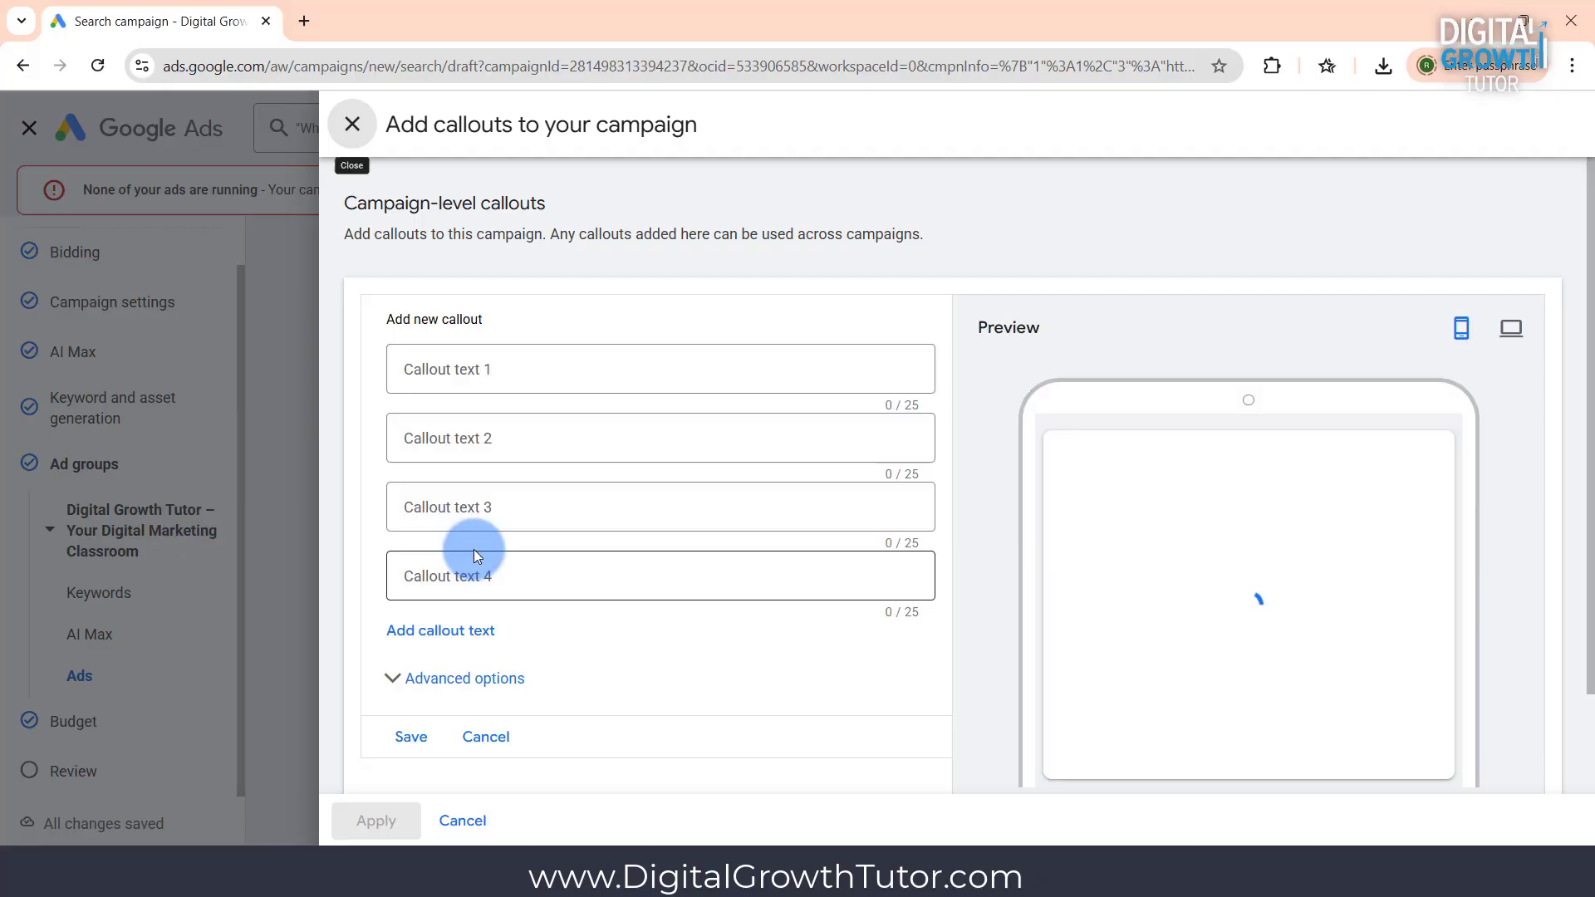
left_click(498, 370)
type("Contact us today")
left_click(516, 438)
type("Watch Tutorials")
left_click(527, 522)
type("Learn Go")
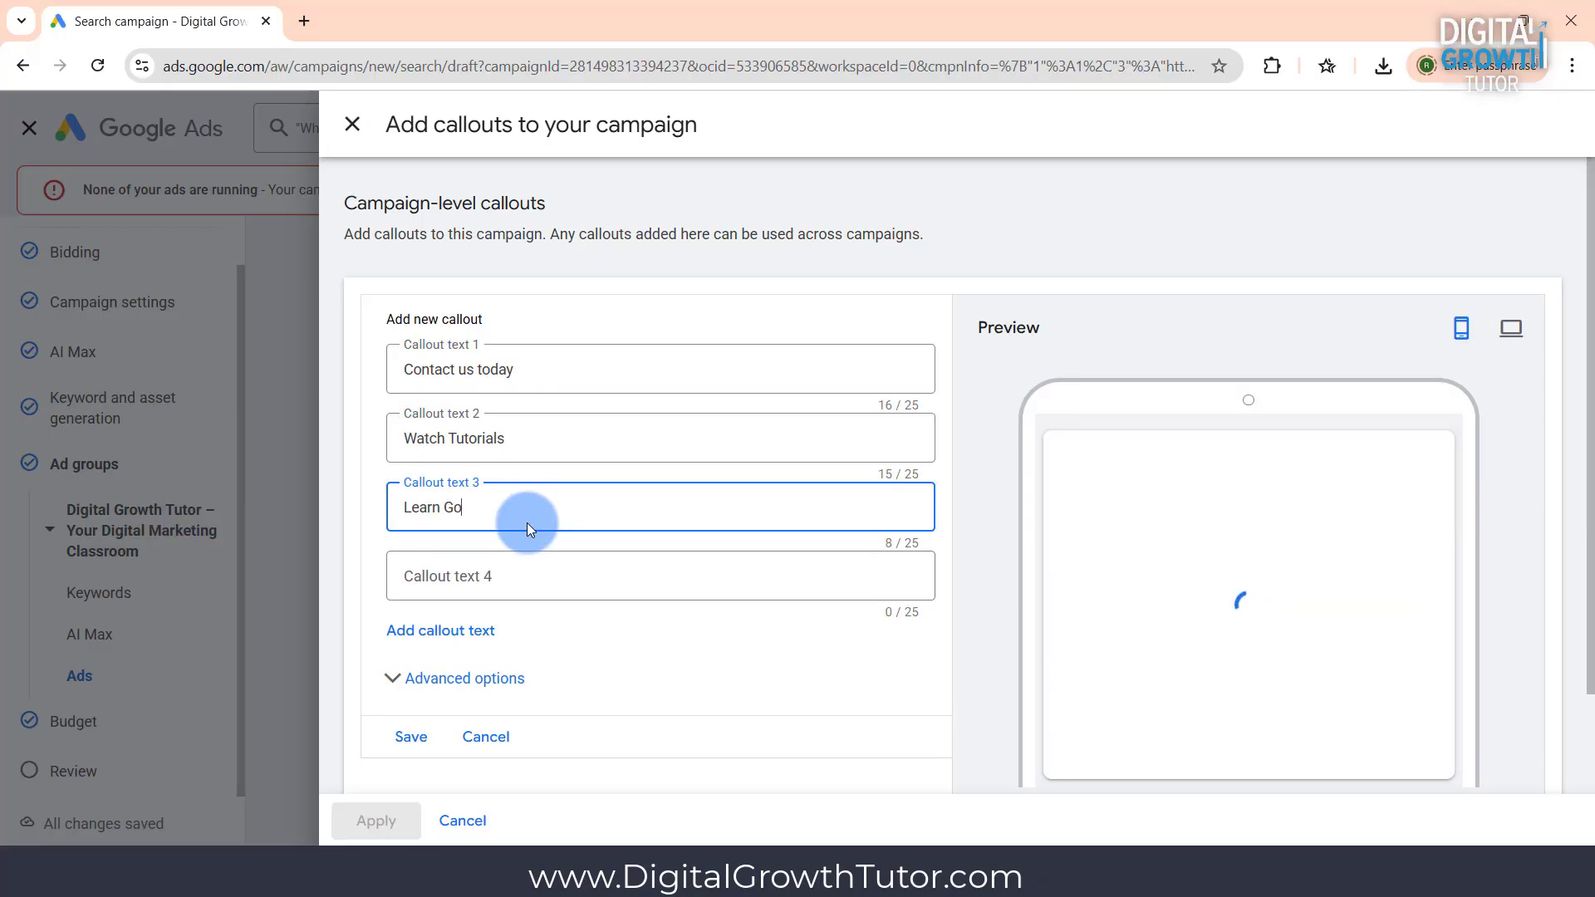
type("ogle Ads")
left_click(551, 585)
type("Grow your business")
Save the new callouts and apply them to the campaign
scroll(1114, 477, "down", 2)
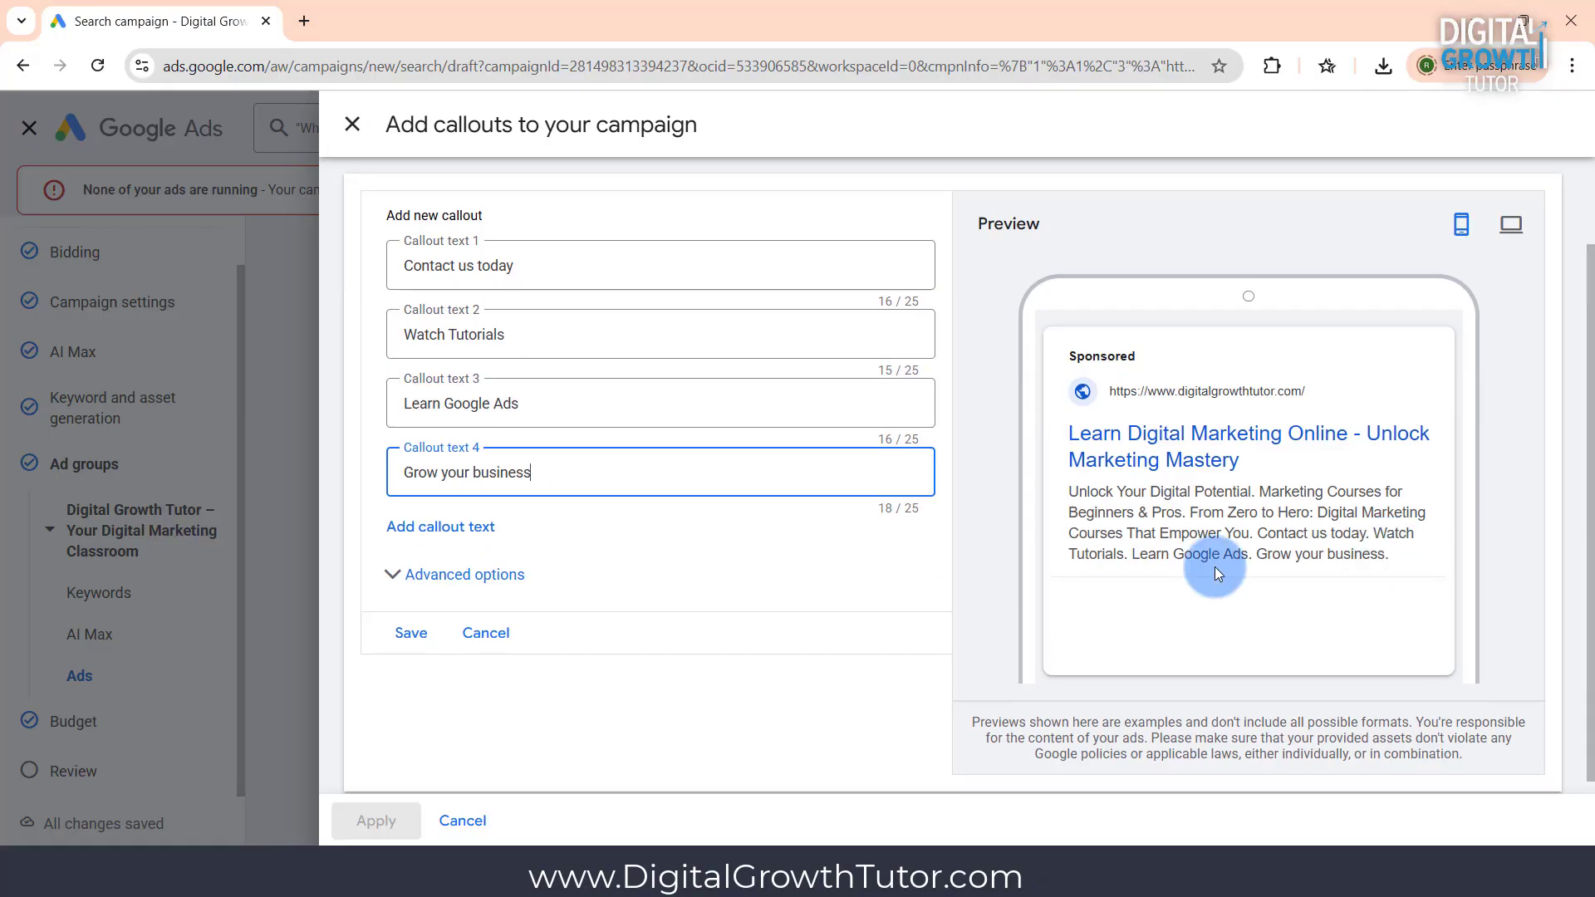
left_click(432, 636)
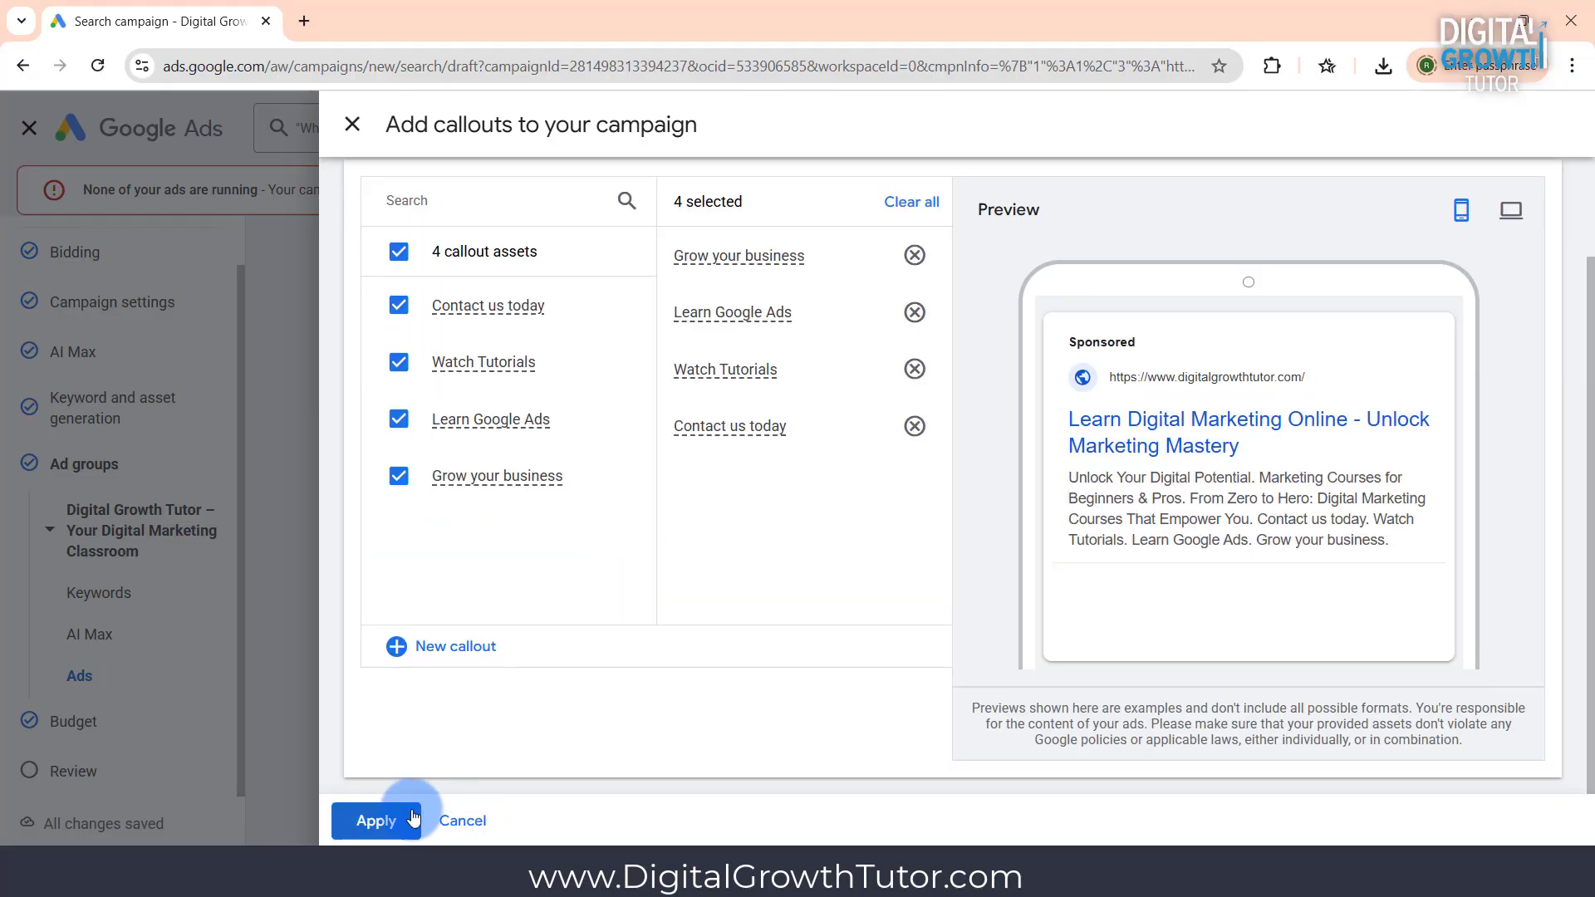
left_click(399, 820)
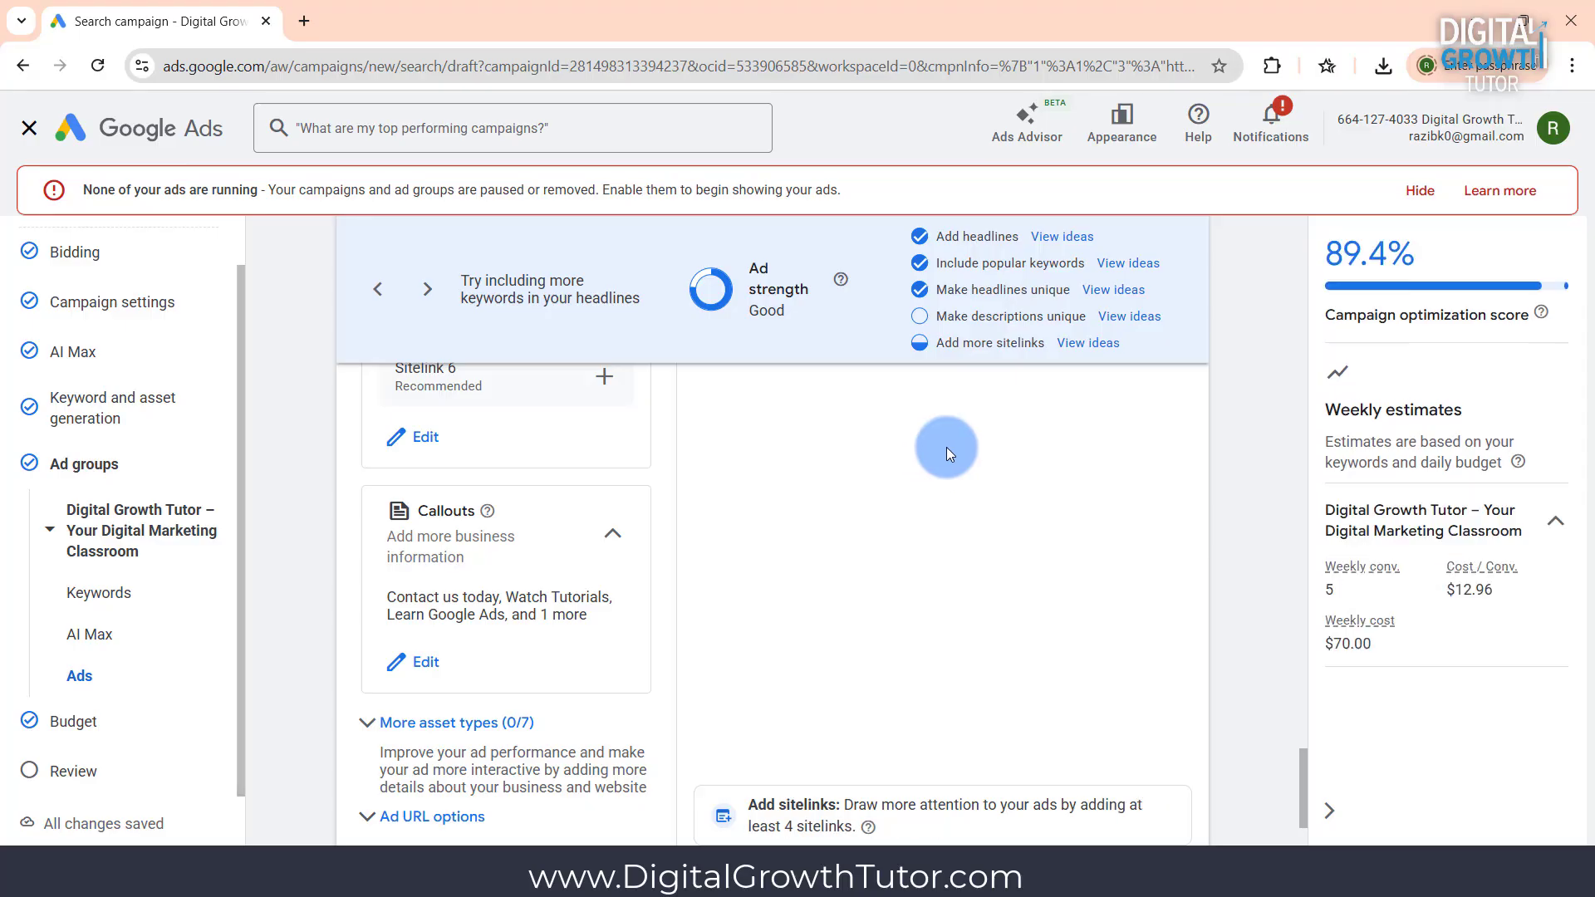
Expand the additional asset types, examine options such as calls and lead forms, and check the ad preview with its added assets
scroll(634, 594, "down", 2)
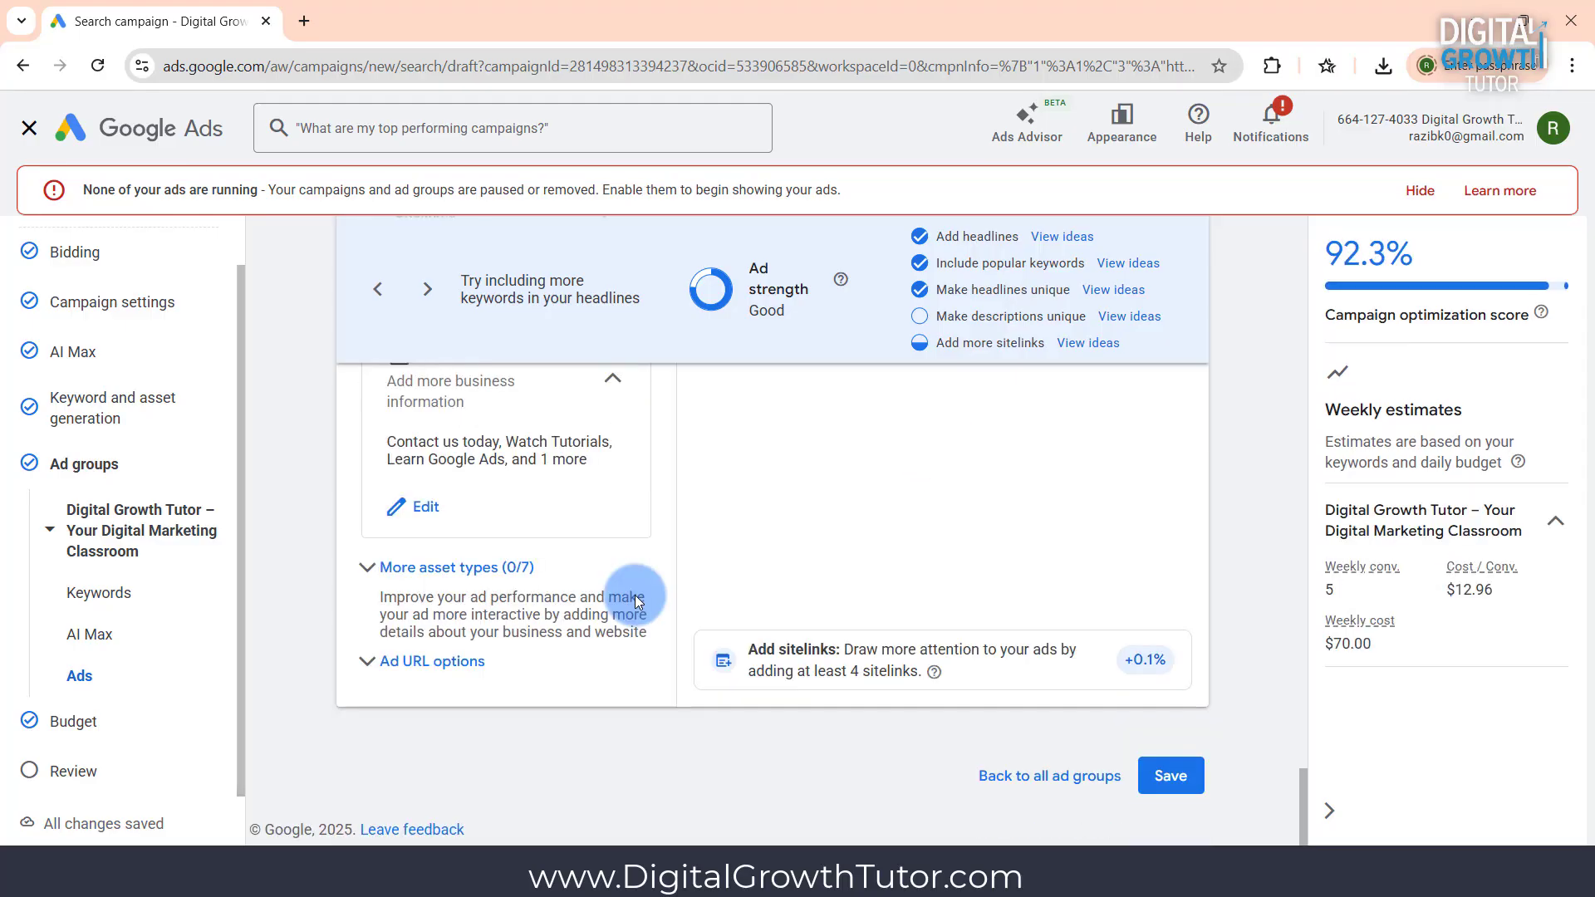
left_click(369, 567)
scroll(498, 606, "down", 3)
left_click(556, 633)
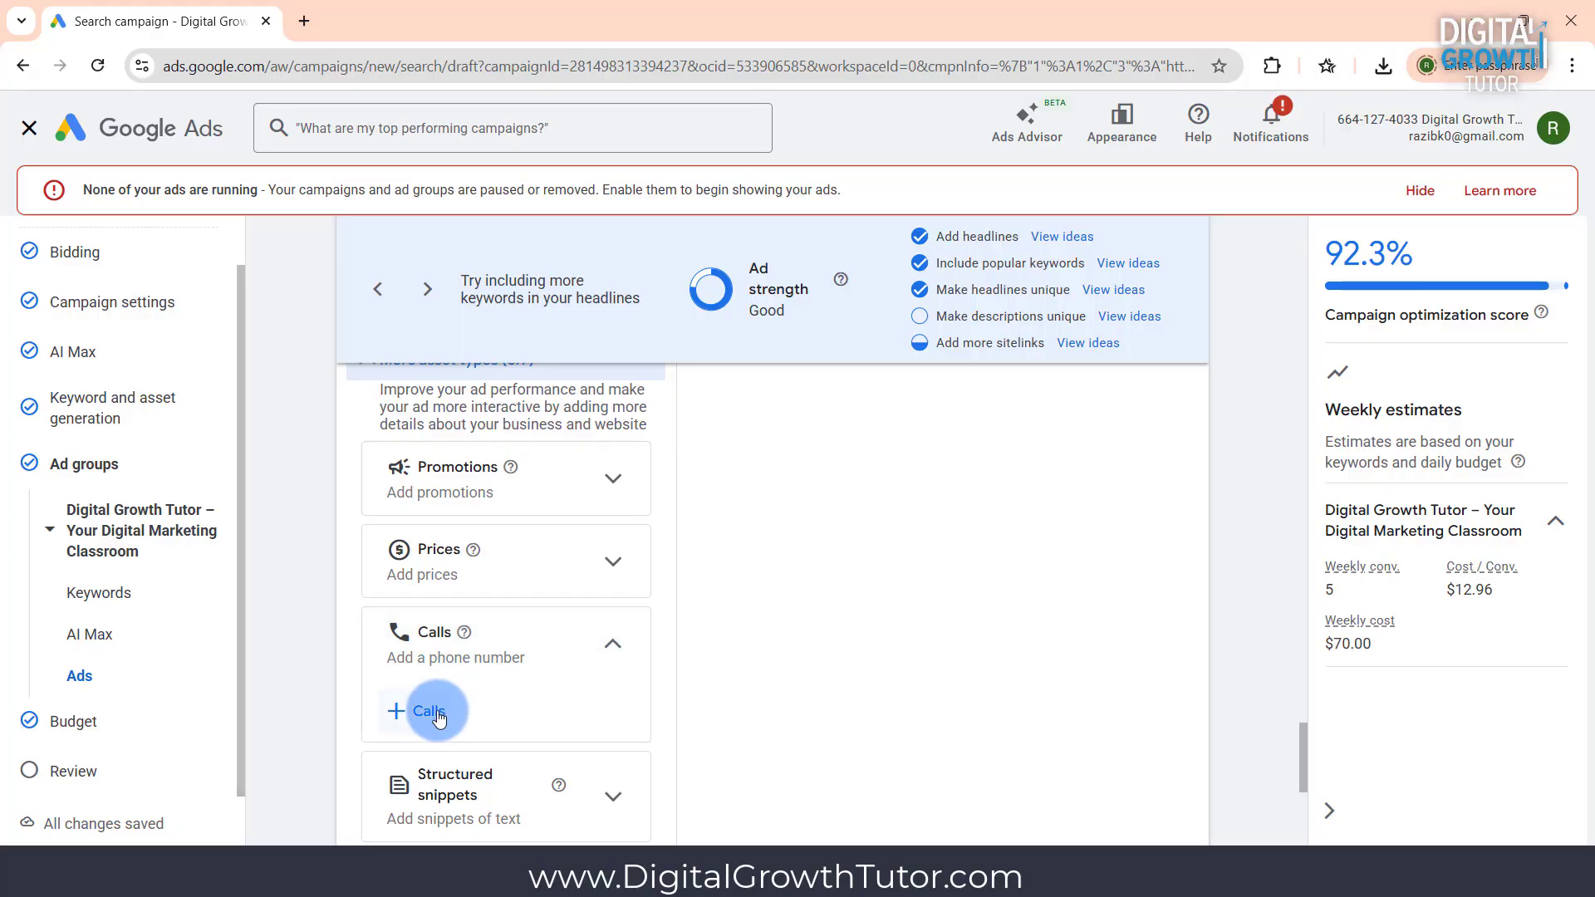
scroll(438, 719, "down", 3)
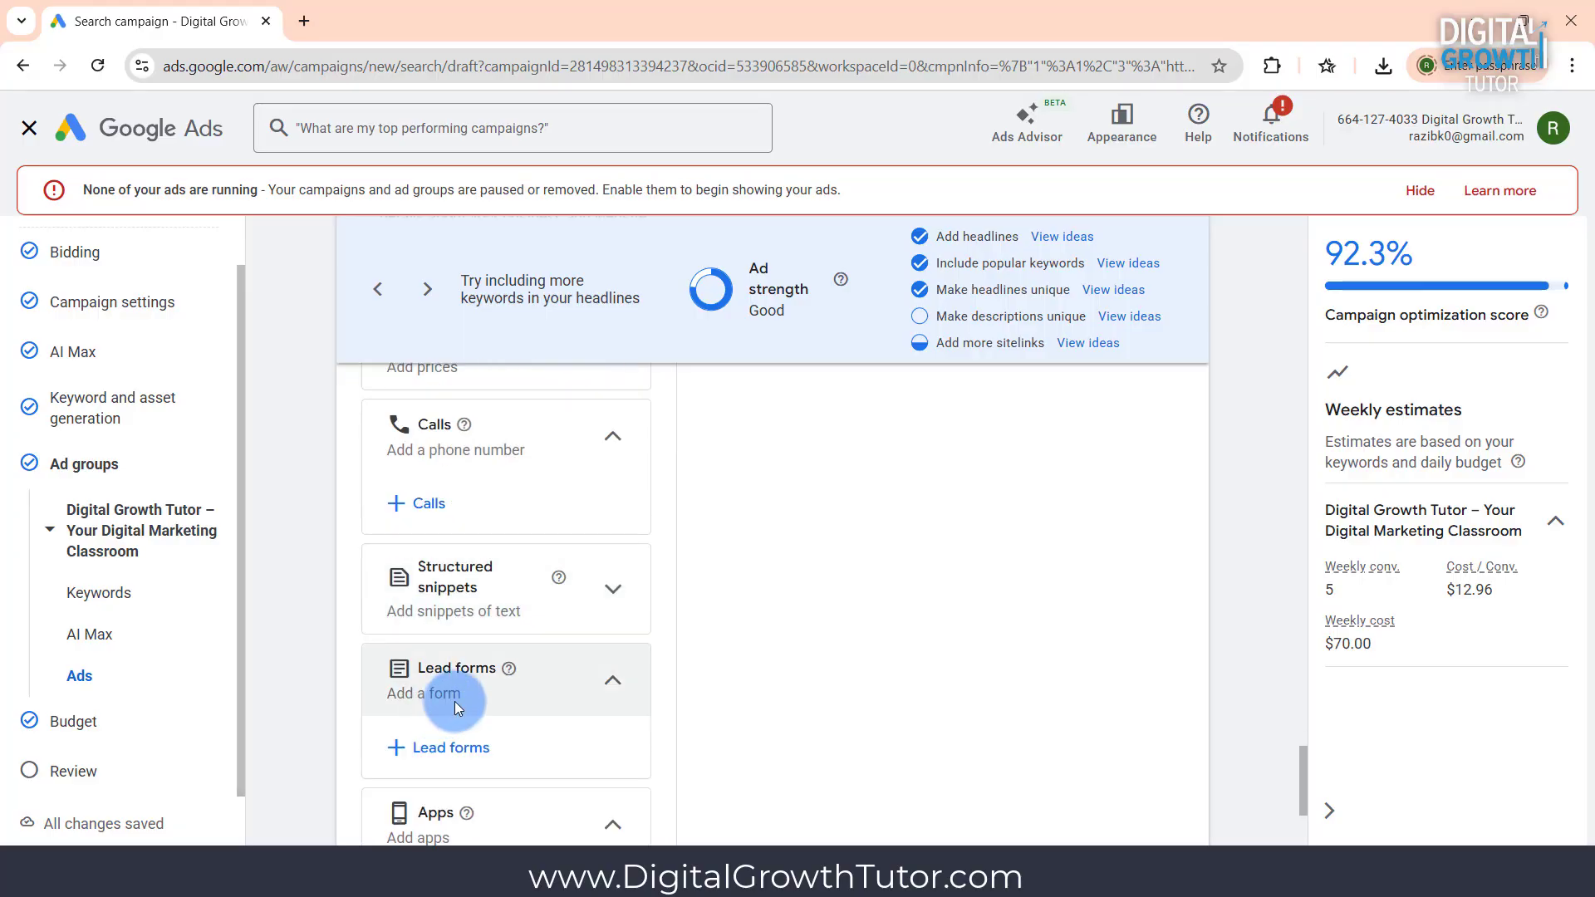
scroll(465, 692, "down", 1)
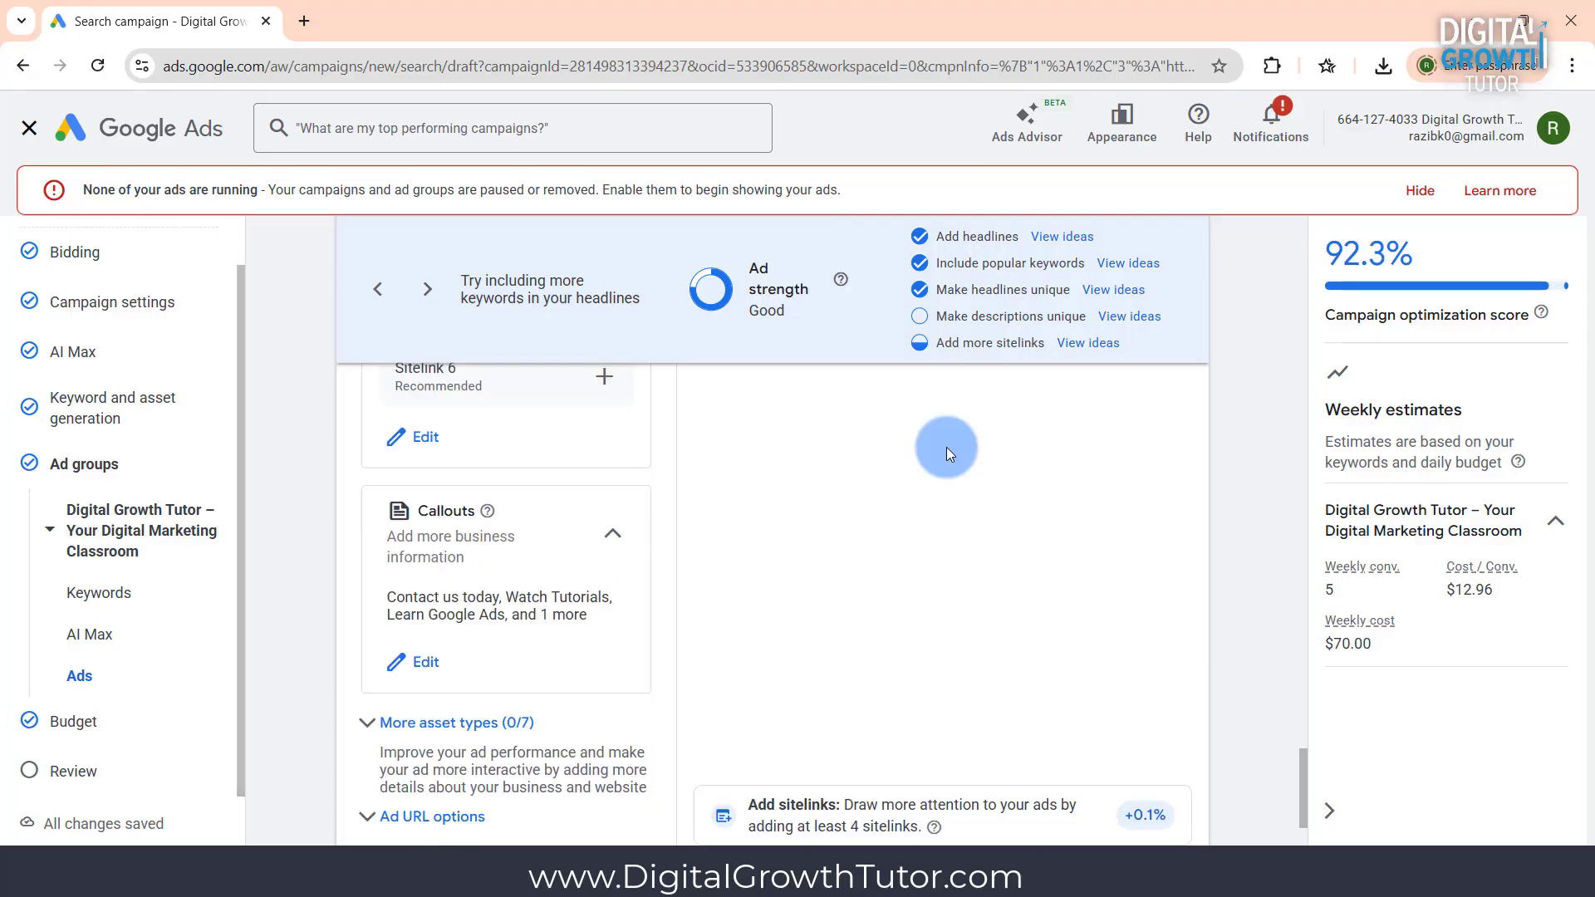
scroll(946, 447, "up", 6)
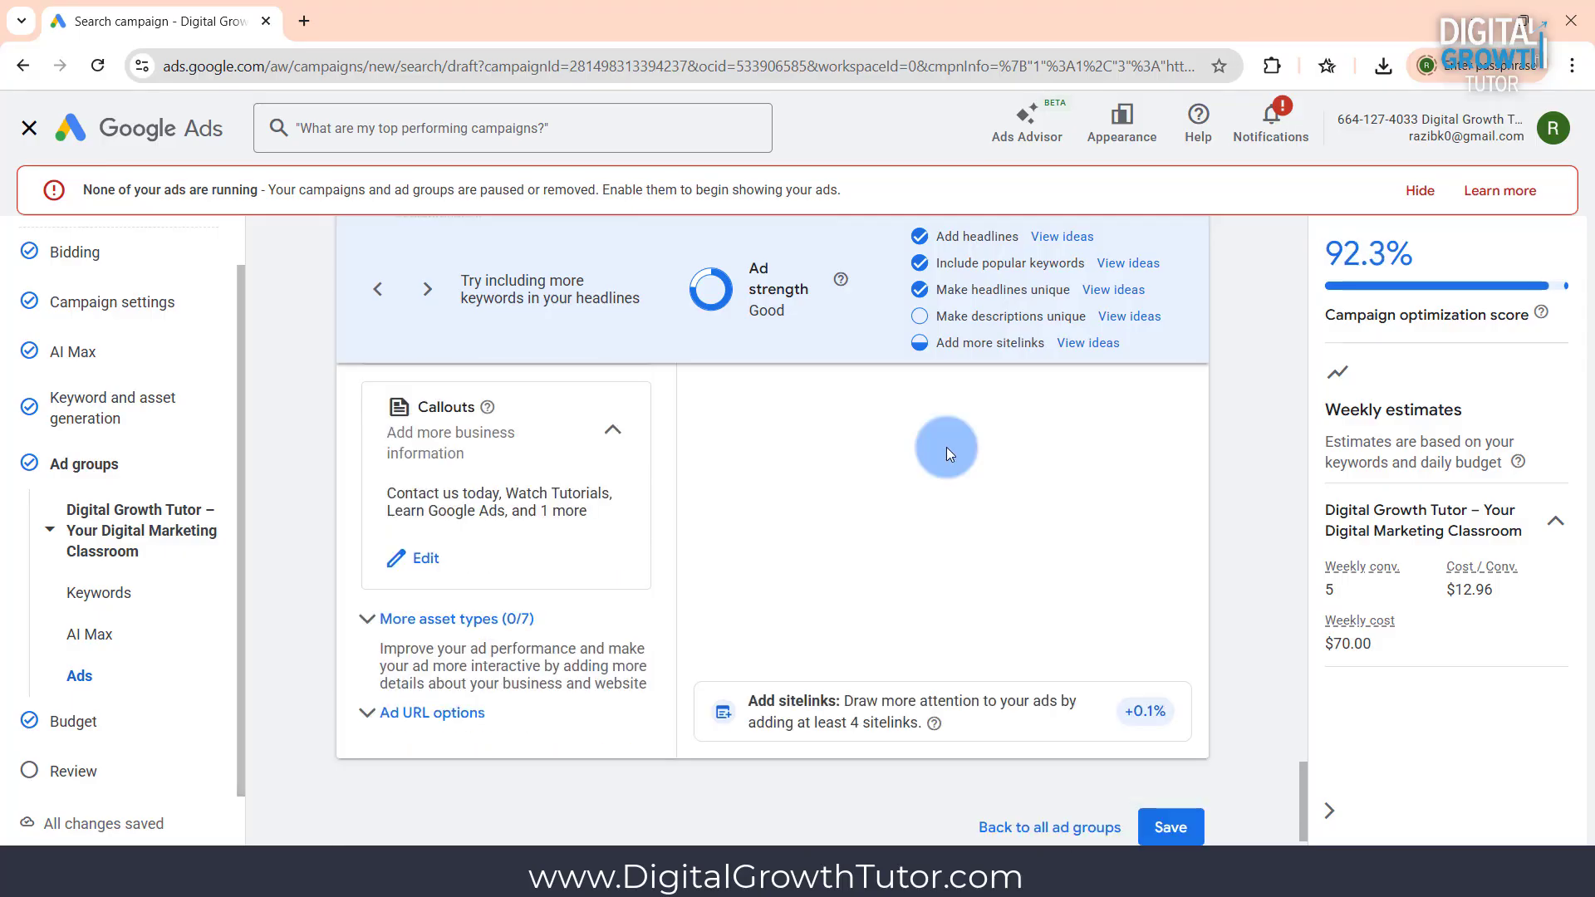
scroll(945, 447, "up", 15)
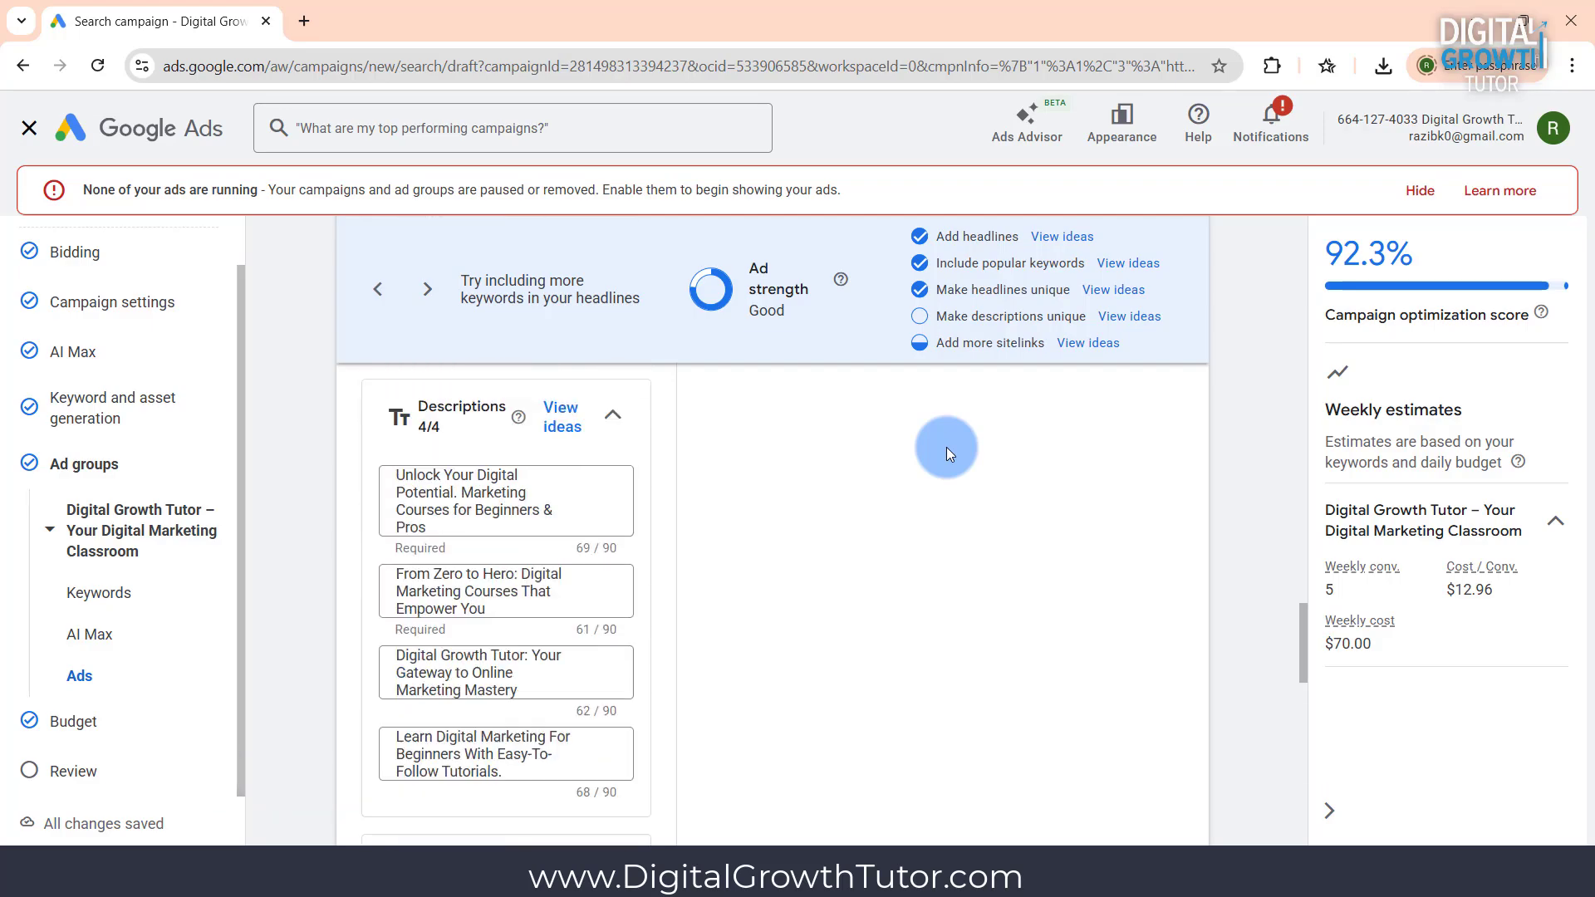
scroll(984, 472, "up", 4)
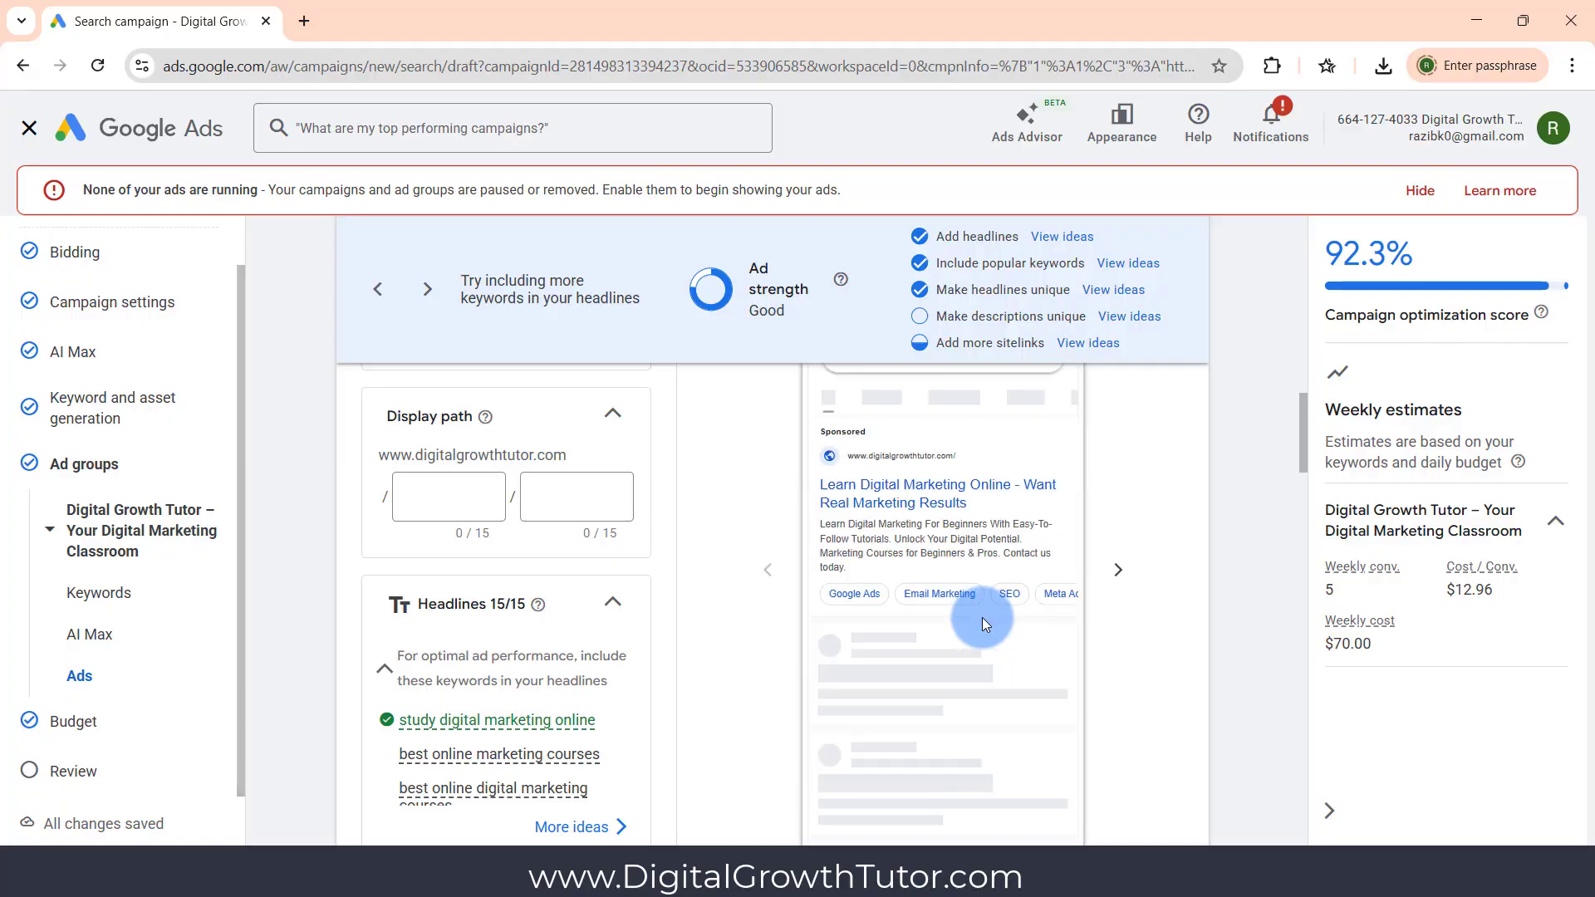
scroll(978, 616, "down", 15)
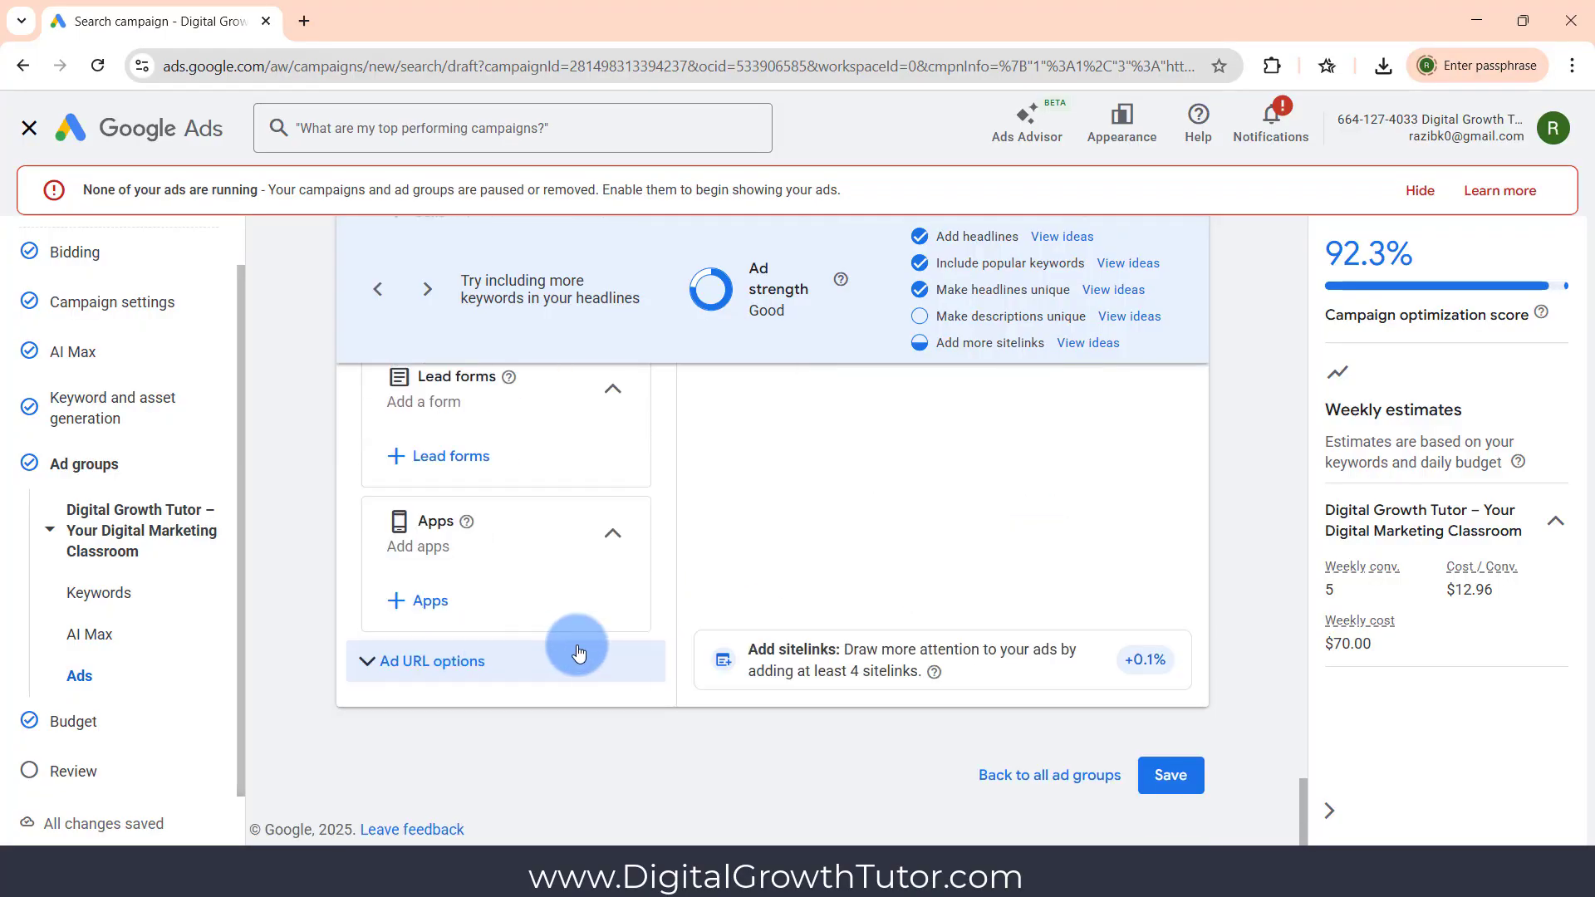
Save the ad group, keep the existing daily budget, and continue to the end of the campaign review summary
left_click(1181, 779)
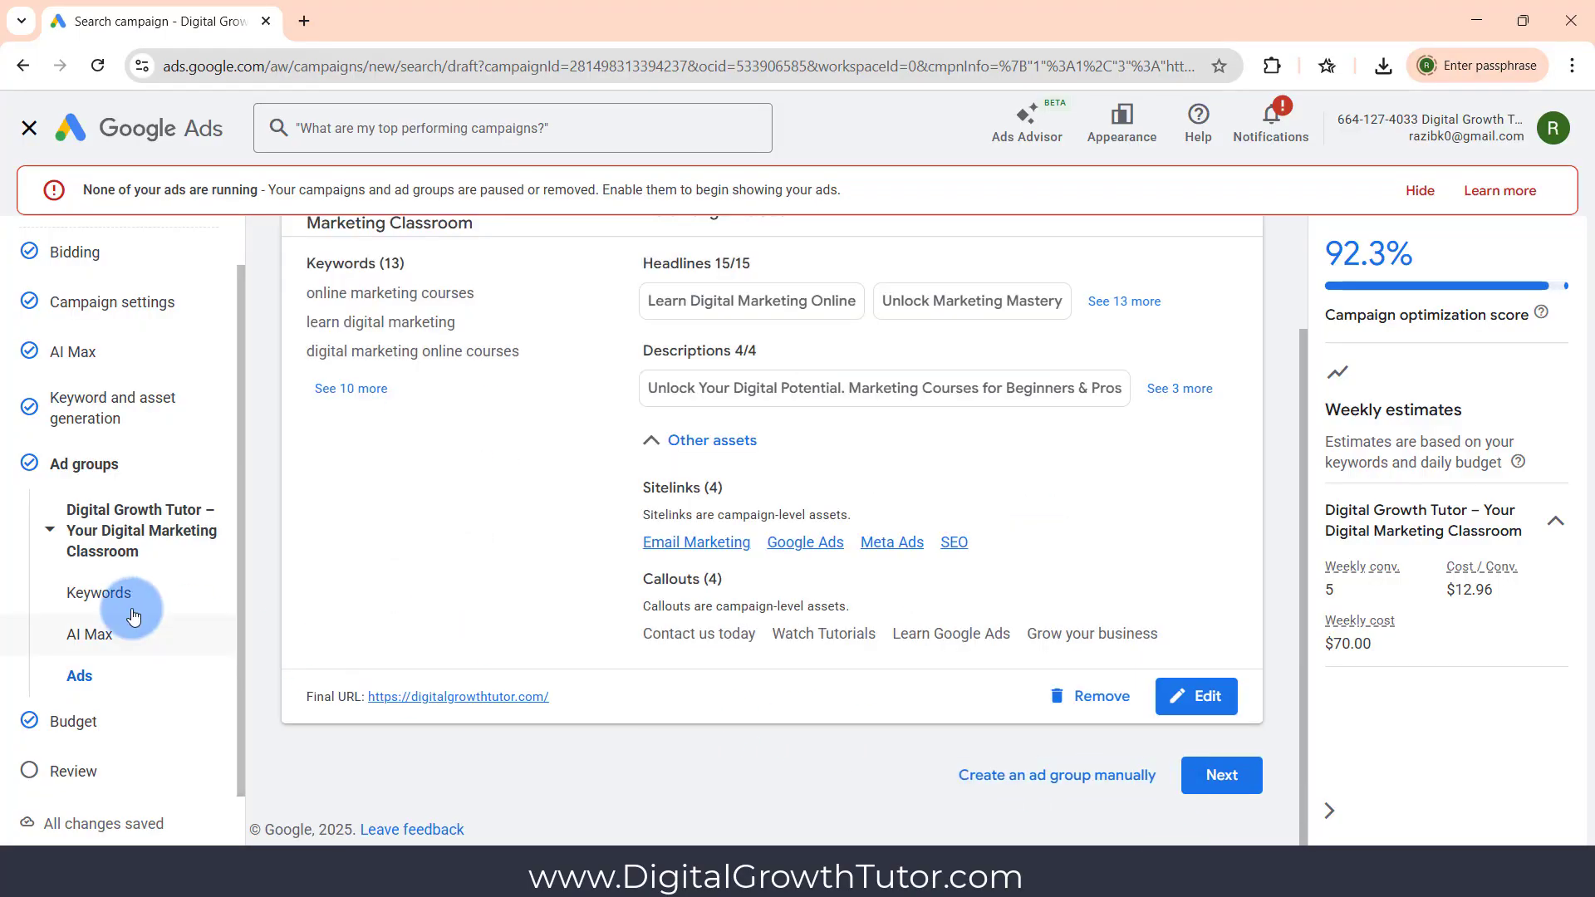
left_click(1222, 779)
scroll(831, 652, "down", 5)
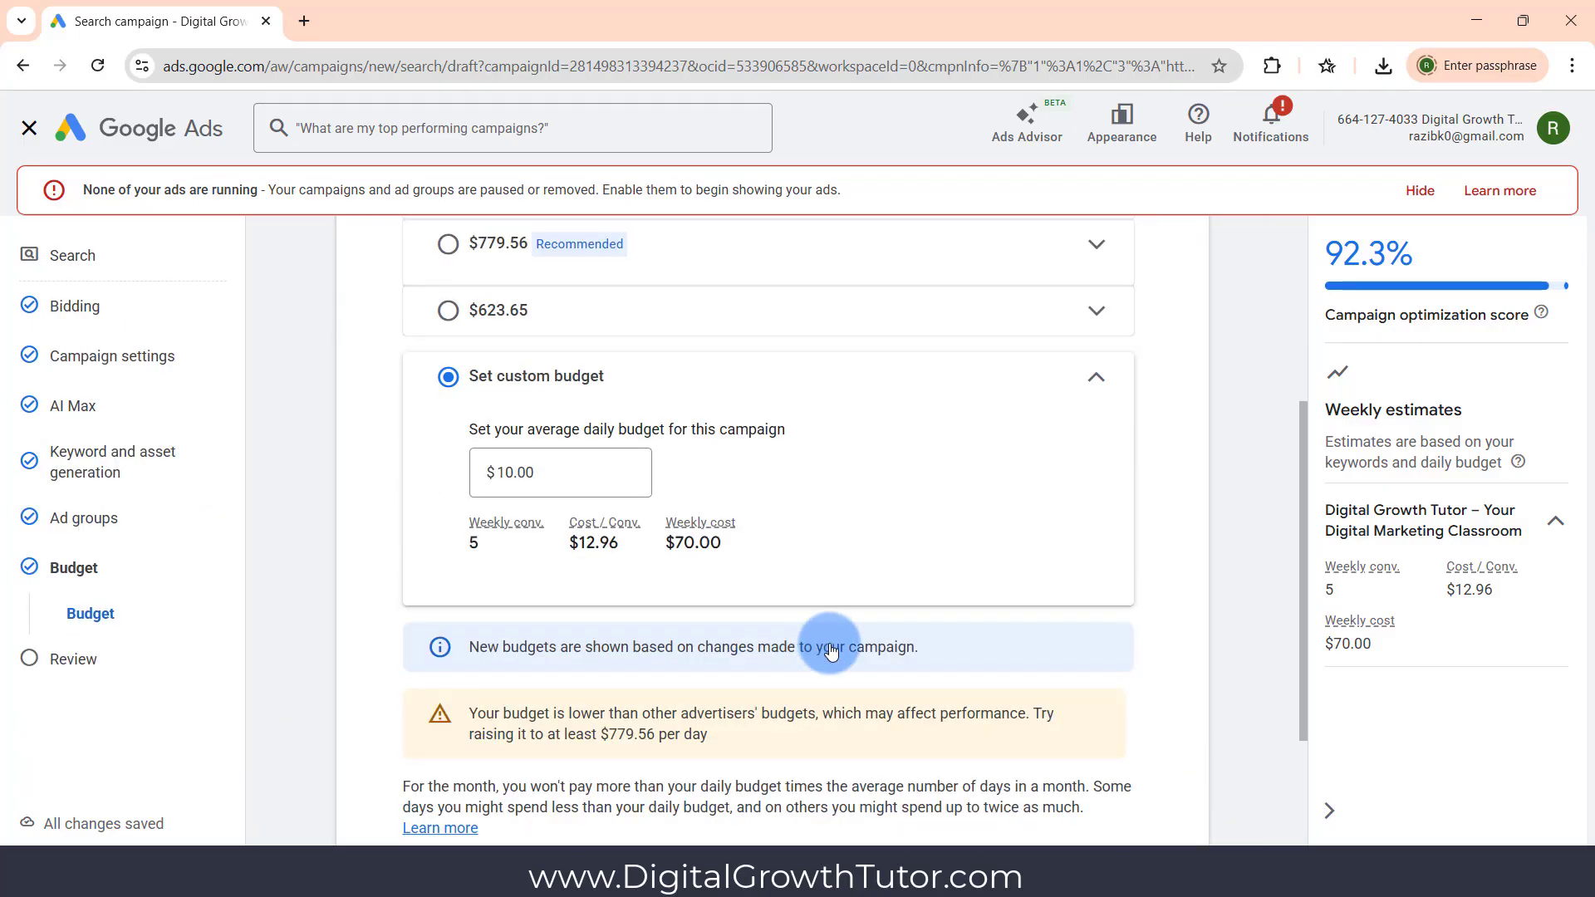
left_click(1162, 801)
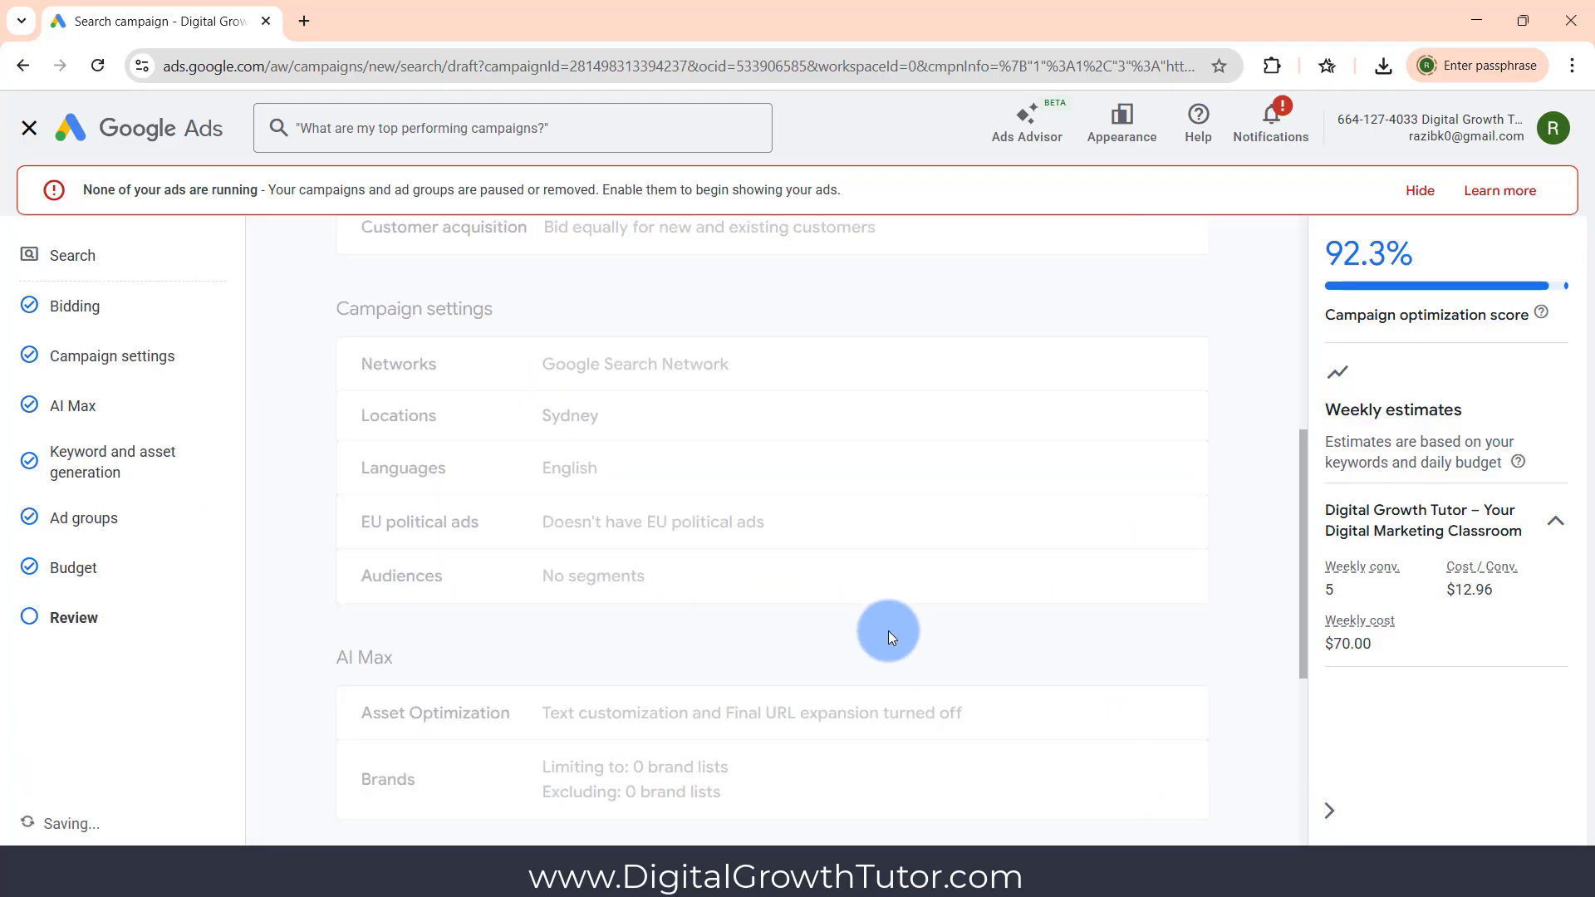
scroll(1190, 674, "down", 5)
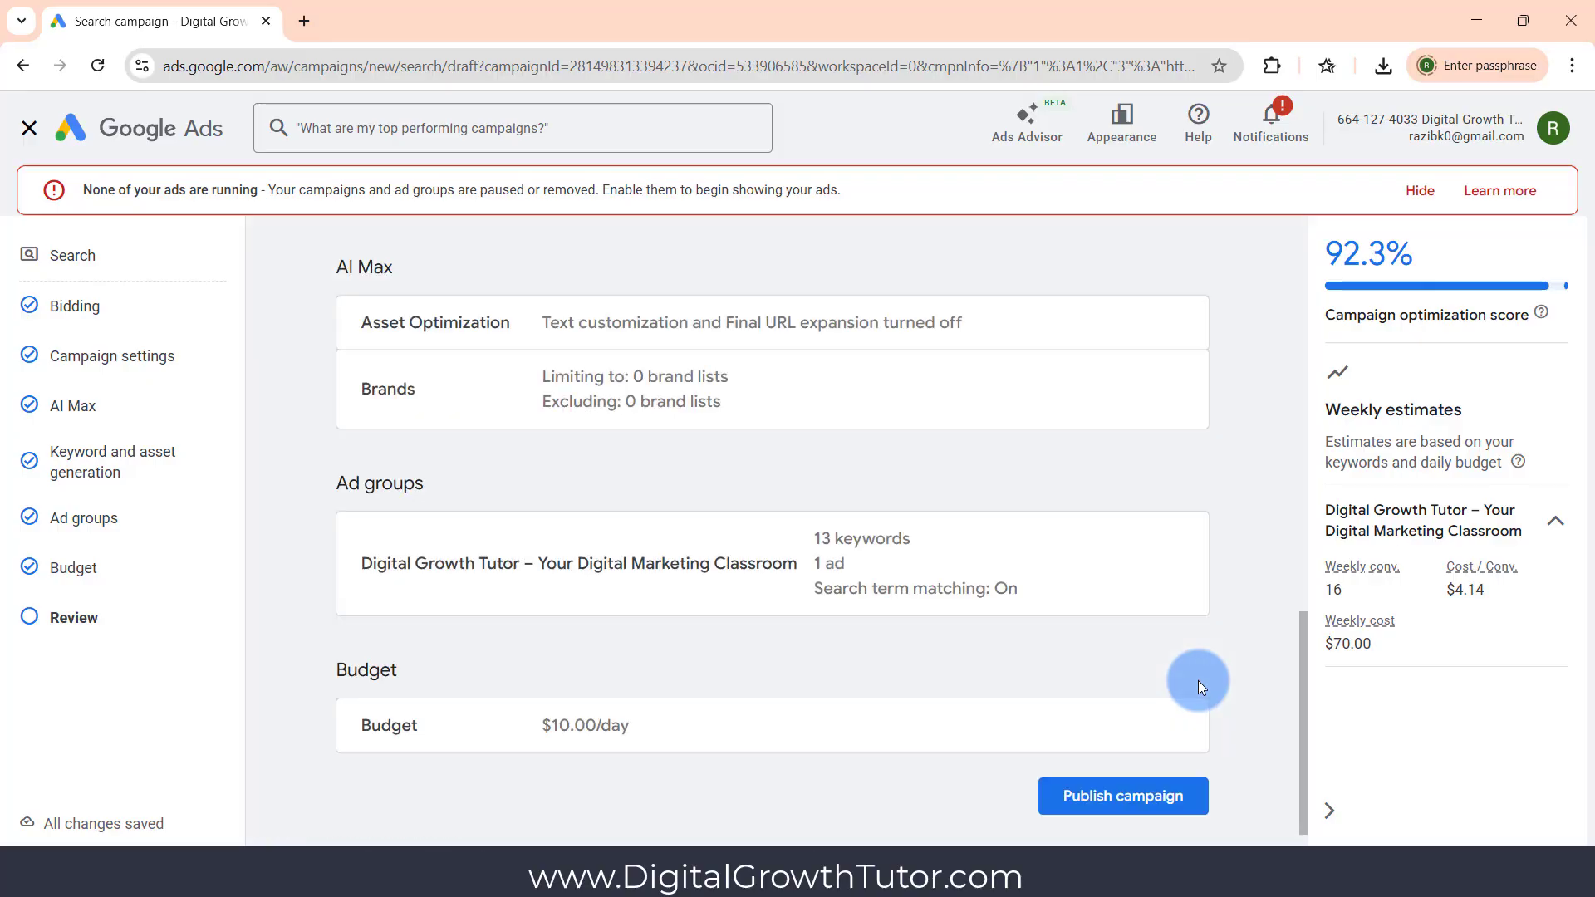